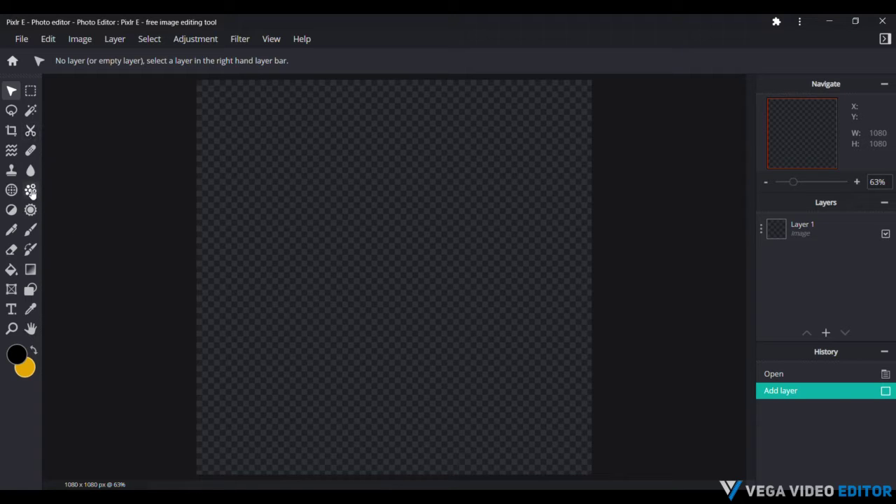
Draw a black ellipse about 376 × 357 px near the middle of the empty canvas
left_click(31, 290)
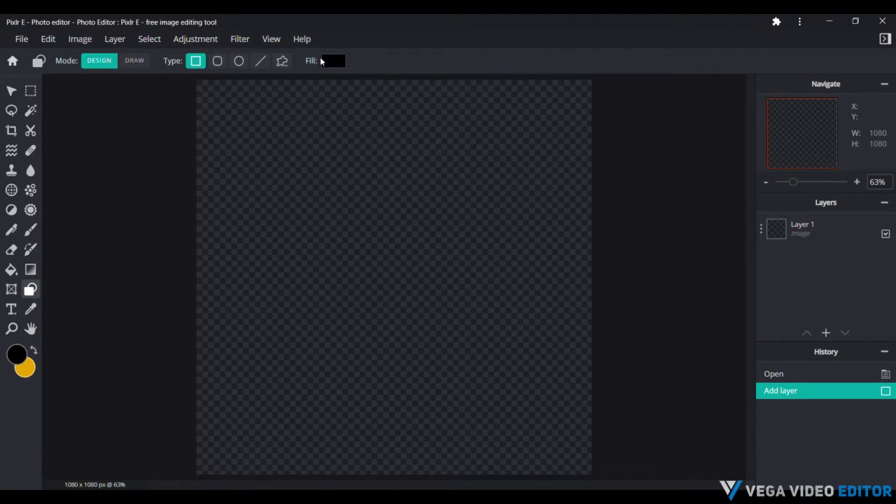
left_click(238, 60)
left_click_drag(311, 187, 449, 319)
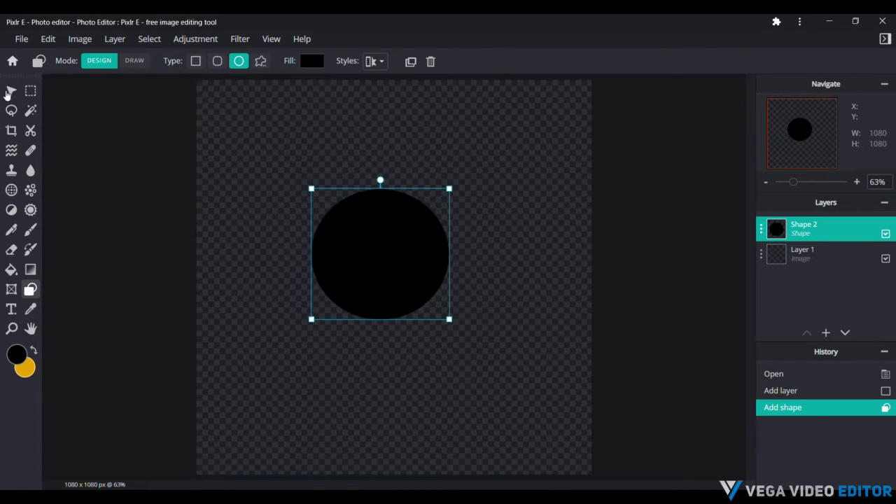
Resize the ellipse to a 300 × 300 px circle with free aspect and centre it on the canvas
left_click(10, 91)
left_click(303, 61)
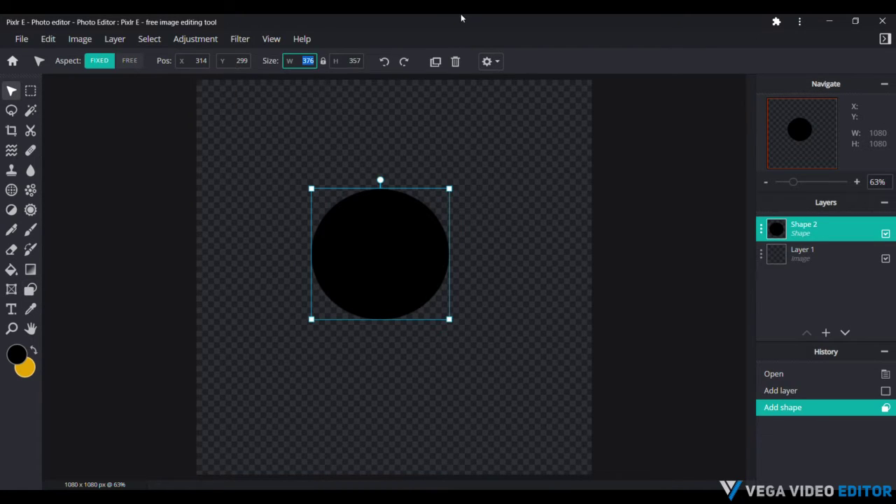
type("300")
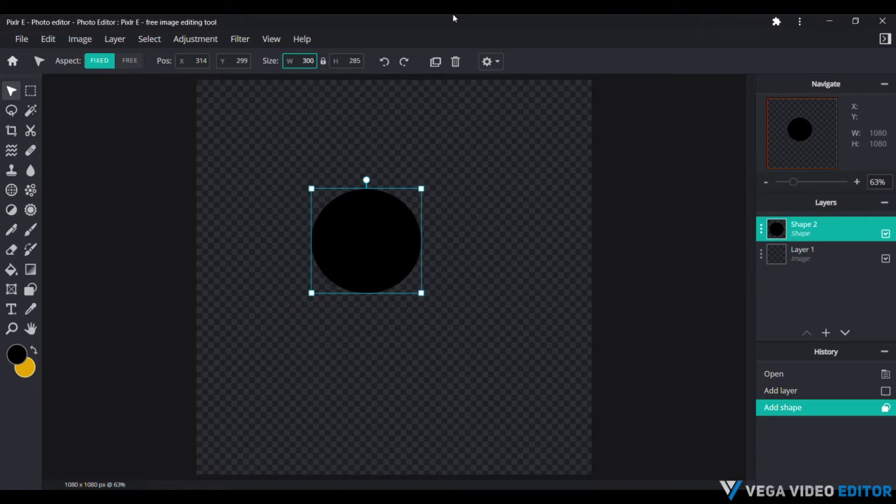
left_click(129, 61)
left_click(337, 62)
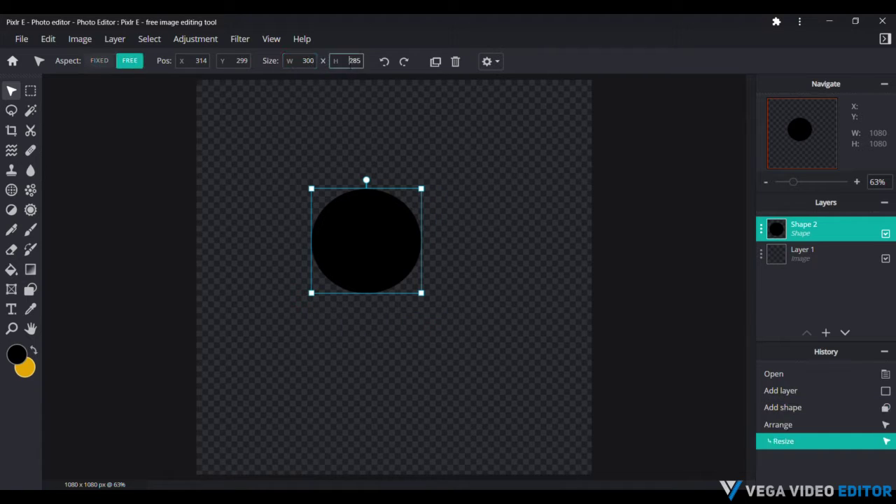
type("300")
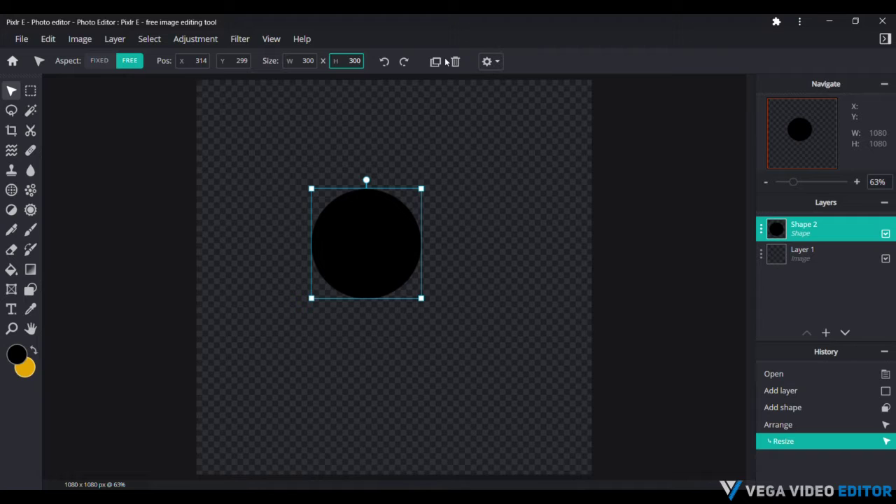
left_click_drag(404, 229, 436, 264)
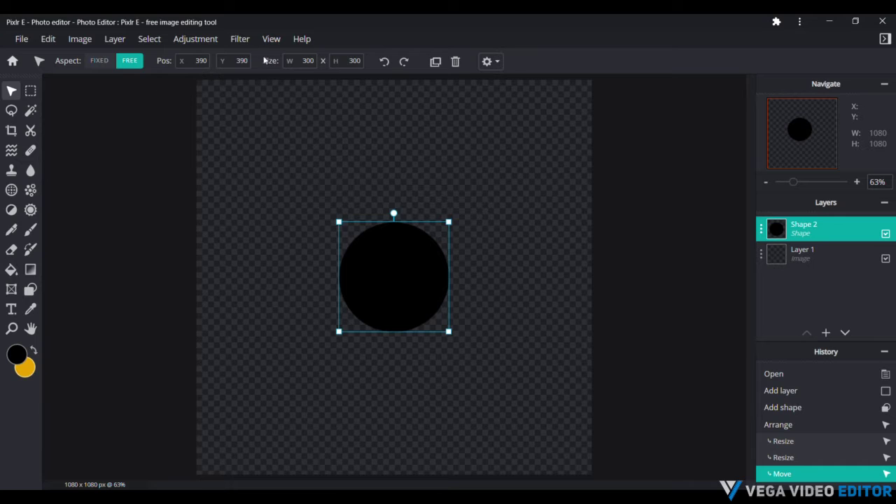
Fix the aspect ratio and reduce the circle to 100 × 100 px
left_click(196, 60)
key("Tab")
key("Tab")
left_click(100, 60)
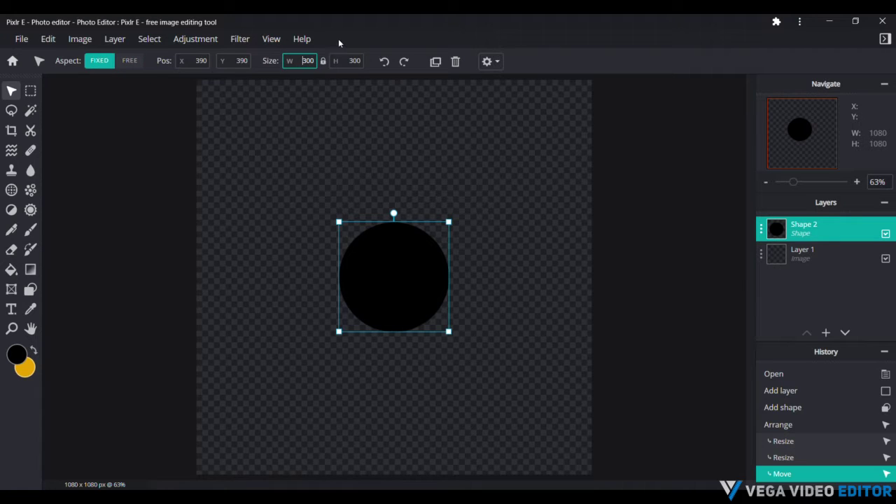
key("Delete")
type("2")
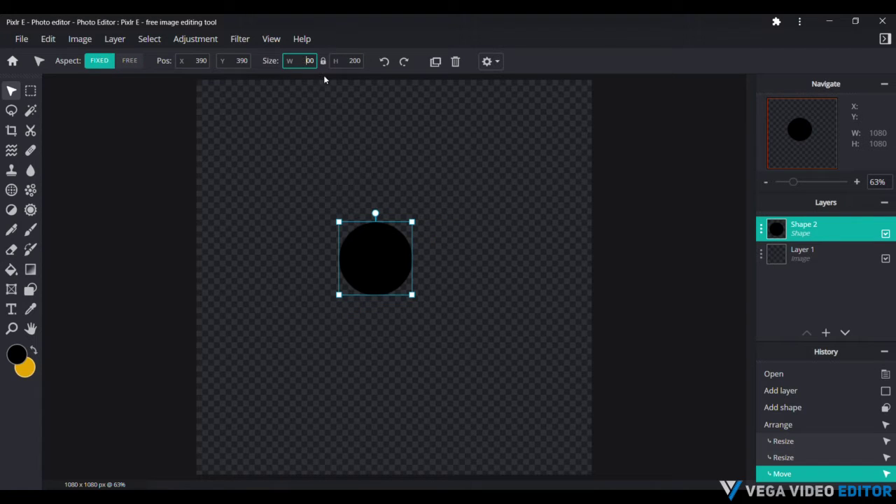
key("BackSpace")
type("1")
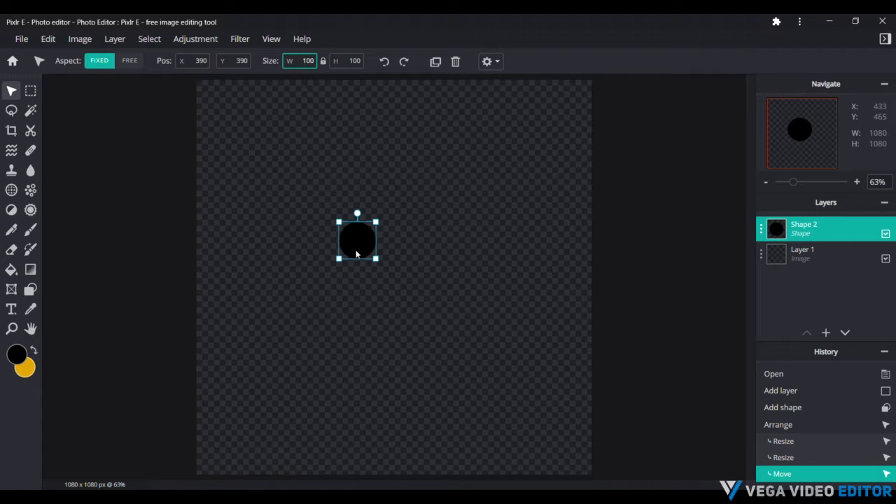
Move the 100 px circle to the canvas centre at X 490, Y 490
left_click(378, 265)
left_click(445, 245)
left_click_drag(369, 252, 407, 290)
Copy and paste the 100 px circle and enlarge the copy to about 153 × 153 px
key("ctrl+c")
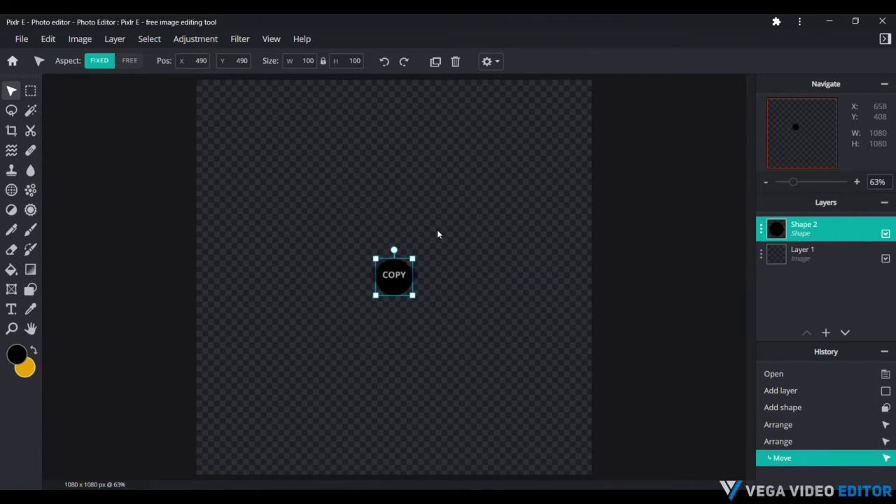
key("ctrl+v")
left_click_drag(414, 260, 433, 258)
Place the copied circle's layer beneath the original circle and set its transparency to 48
left_click_drag(801, 235, 814, 257)
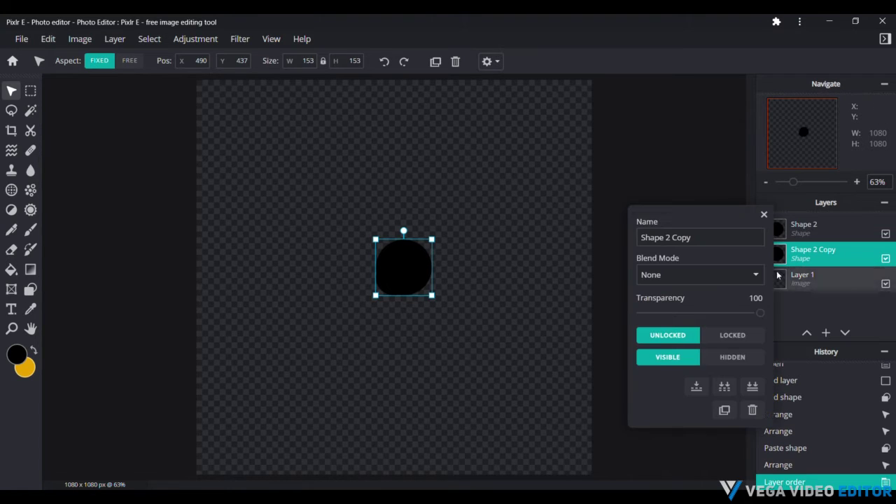
left_click_drag(728, 313, 698, 313)
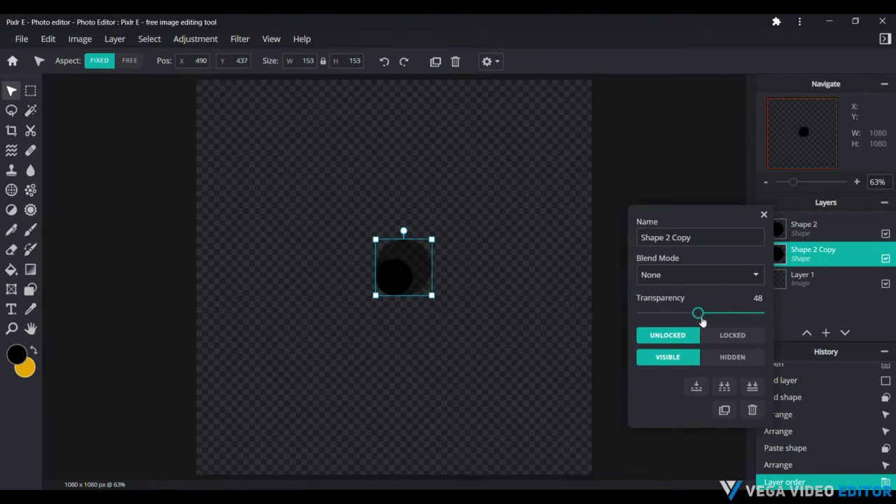
left_click(764, 214)
Set the semi-transparent circle's size to 200 × 200 px and centre it behind the small circle at X 440, Y 440
left_click(308, 61)
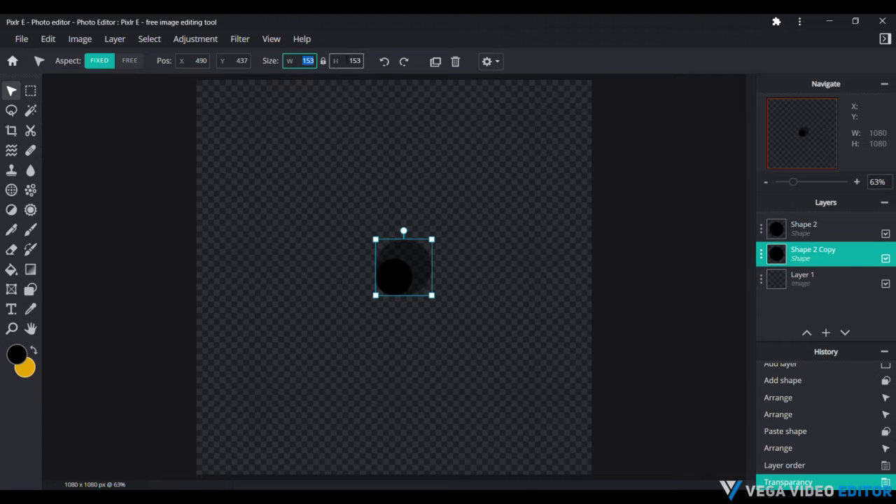
type("200")
key("Return")
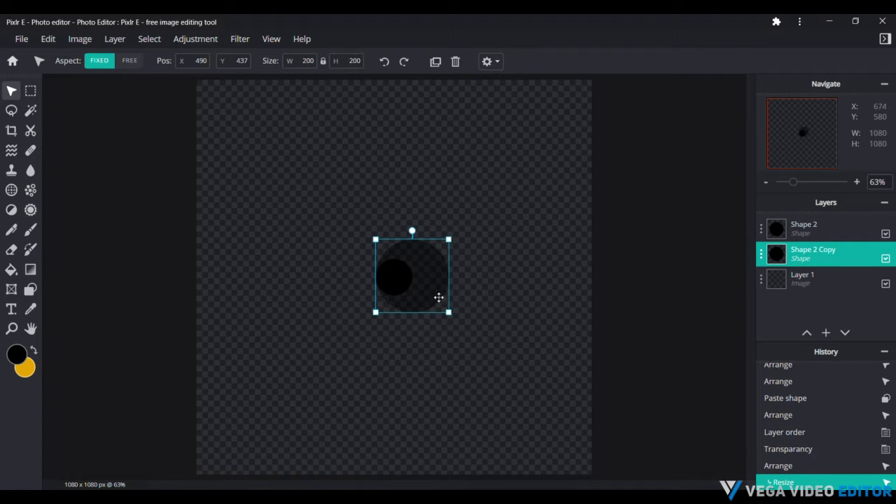
left_click_drag(439, 298, 406, 300)
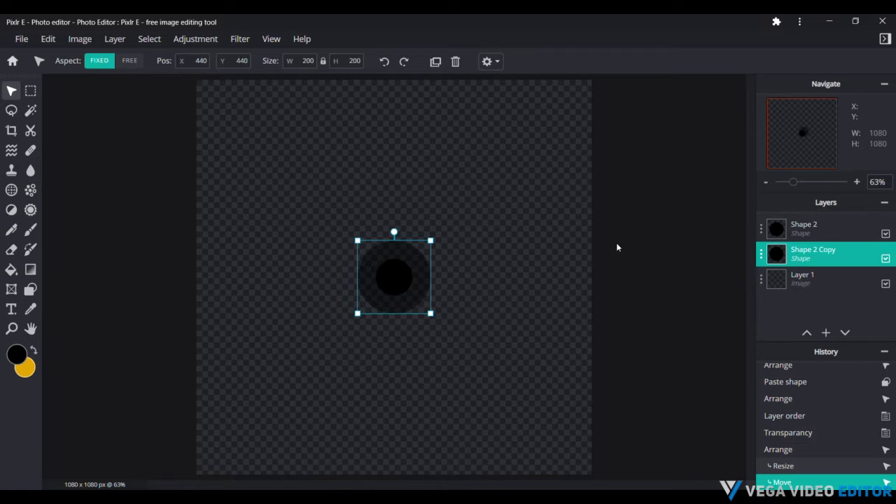
Paste another copy of the 200 px semi-transparent circle and resize it to 300 × 300 px
key("ctrl+v")
left_click(350, 61)
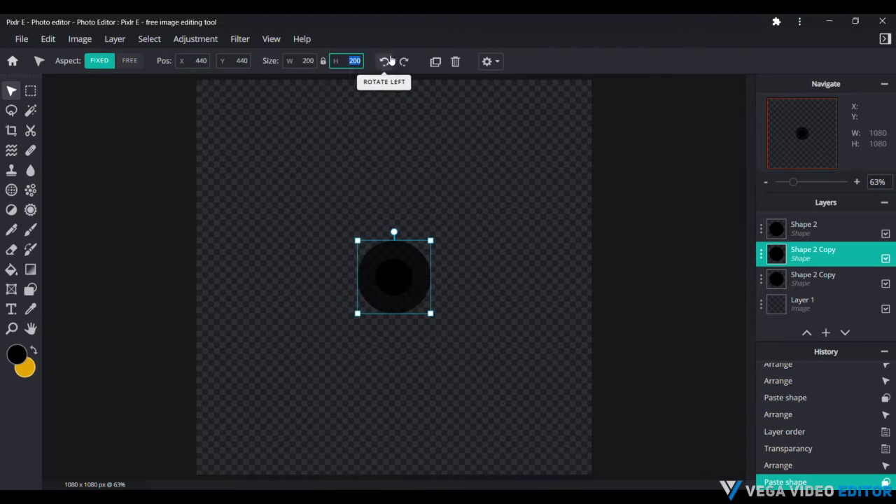
type("300")
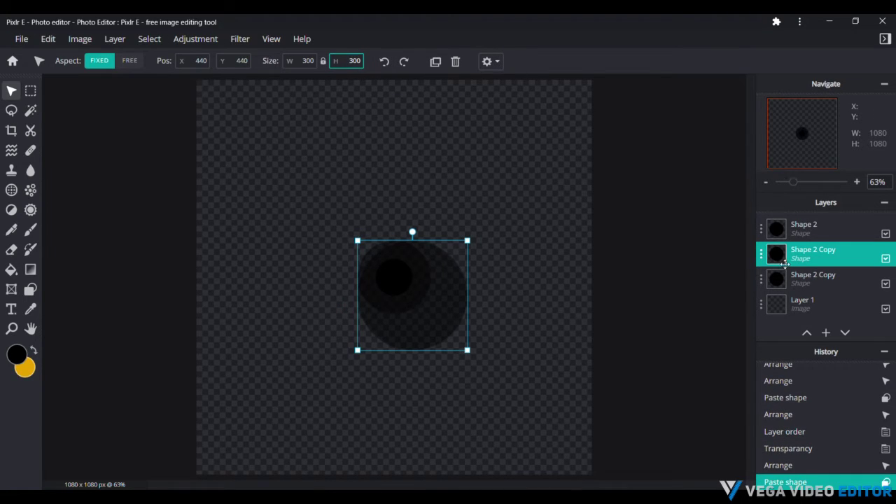
Move the 300 px circle's layer below the 200 px one and centre the circle at X 390, Y 390
left_click_drag(784, 262, 784, 280)
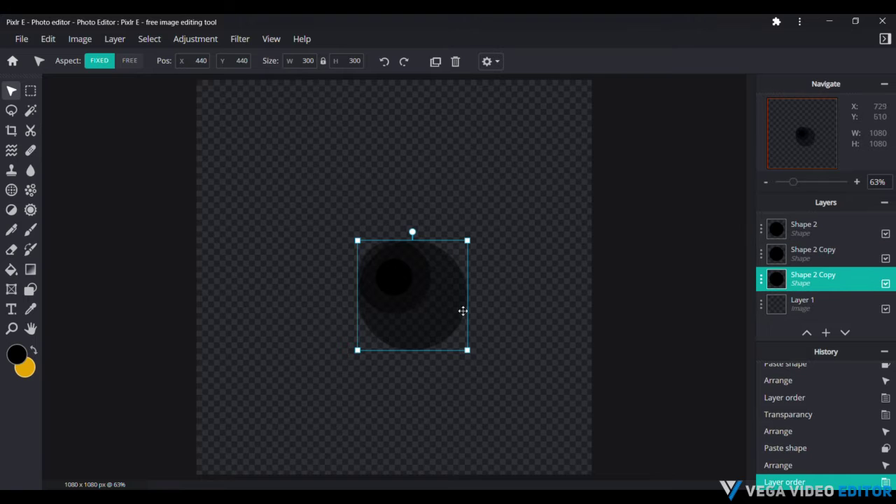
left_click_drag(462, 311, 444, 297)
left_click(637, 232)
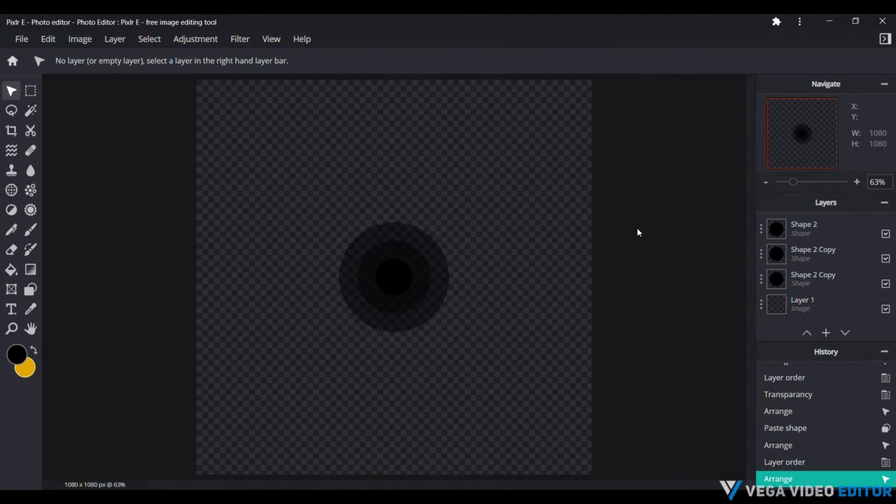
Reverse the circle layers' order so the largest is on top, and rename the smallest circle's layer 100
mouse_move(788, 232)
left_mouse_down()
mouse_move(785, 255)
mouse_move(794, 242)
left_mouse_up()
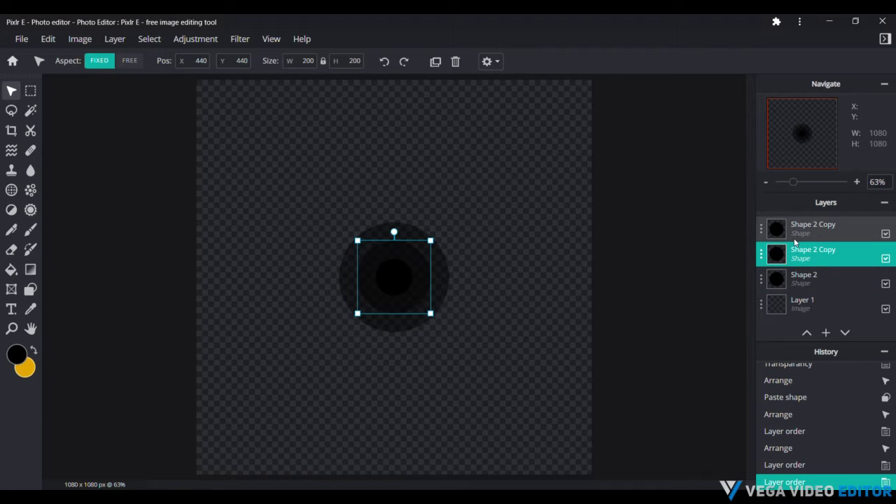
left_click(803, 282)
double_click(803, 282)
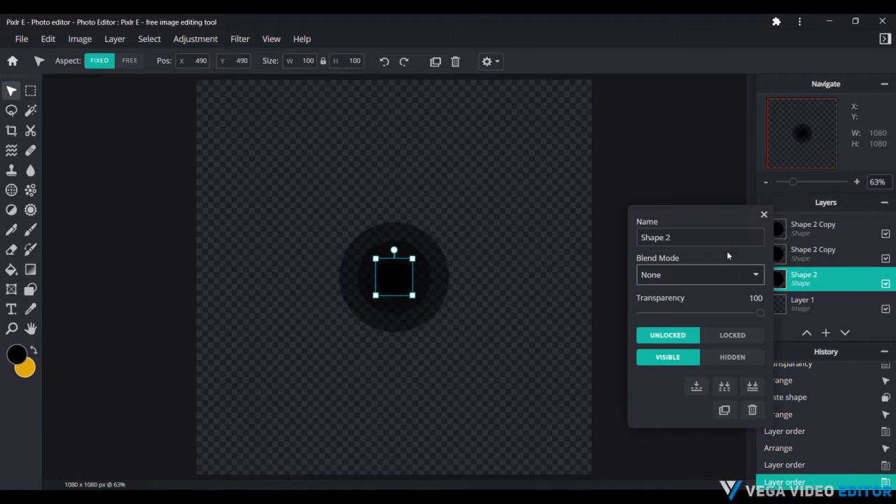
left_click_drag(693, 238, 604, 244)
type("100")
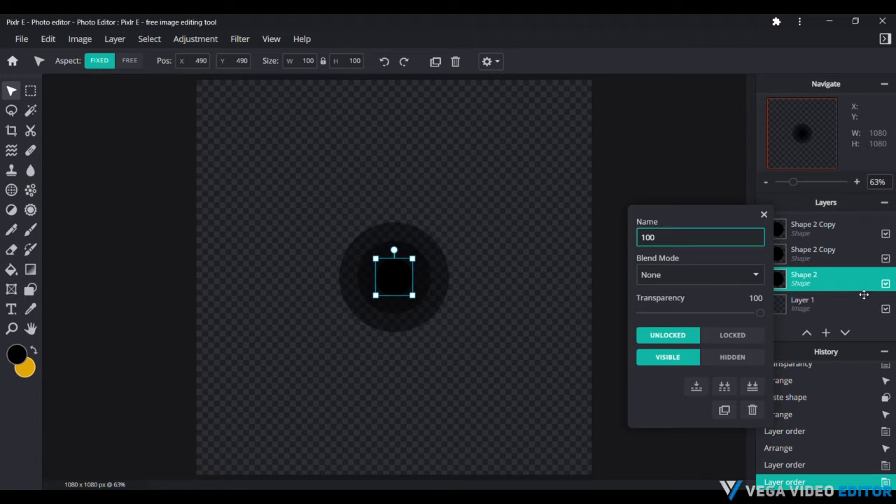
key("Return")
Rename the middle circle's layer 200
double_click(855, 261)
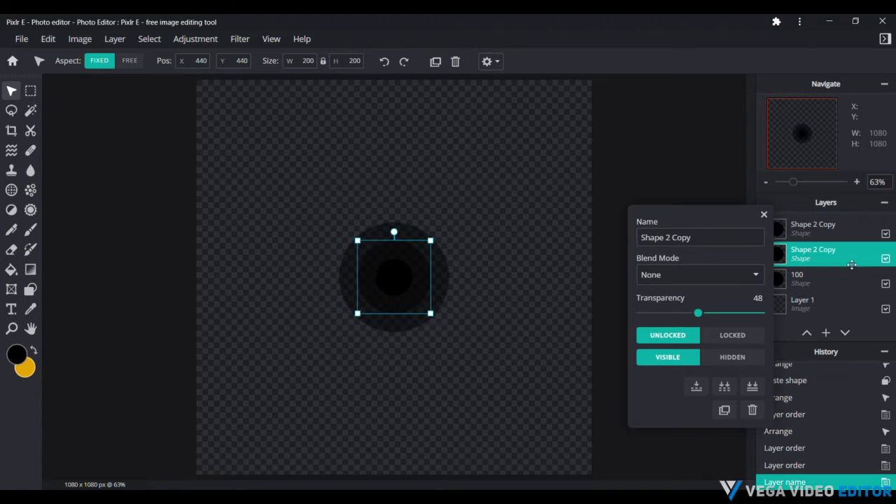
left_click_drag(697, 238, 610, 252)
type("200")
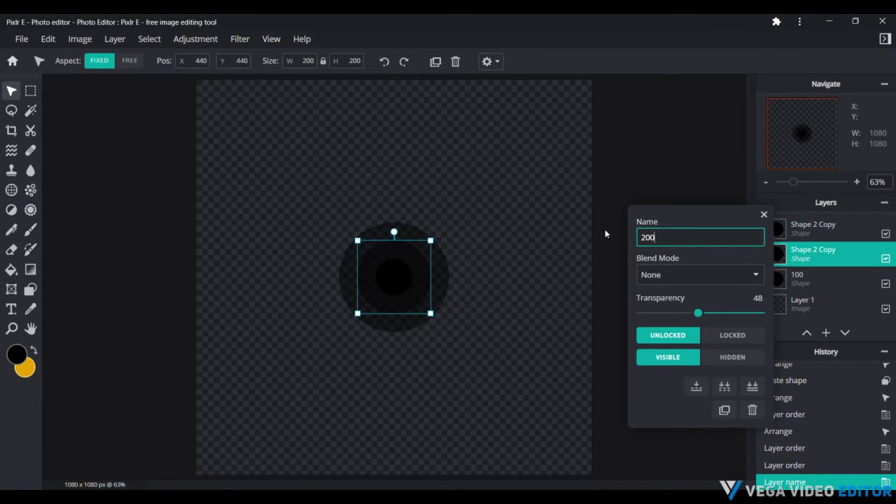
key("Return")
Rename the largest circle's layer 300 and deselect it
double_click(798, 230)
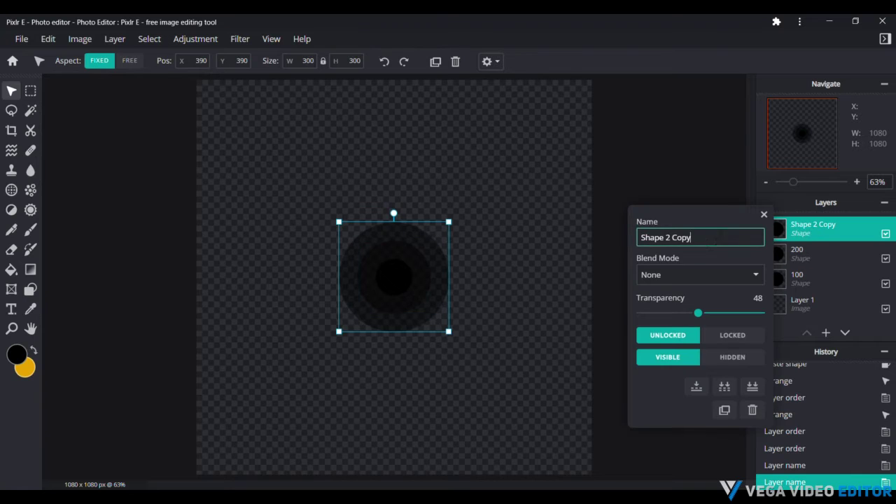
key("ctrl+a")
type("30")
key("Return")
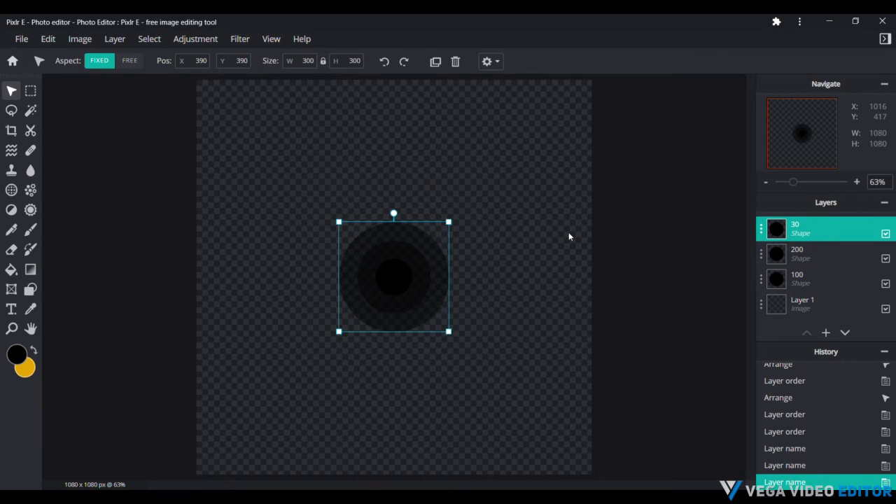
double_click(831, 237)
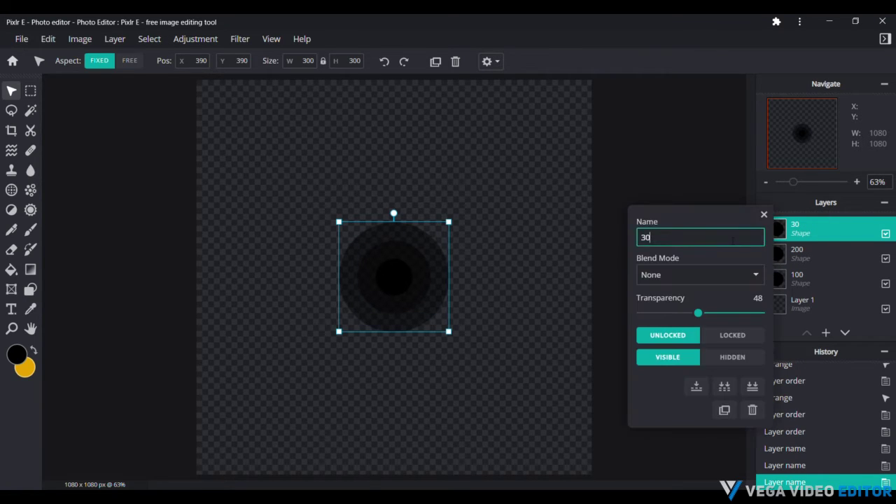
type("0")
key("Return")
left_click(661, 220)
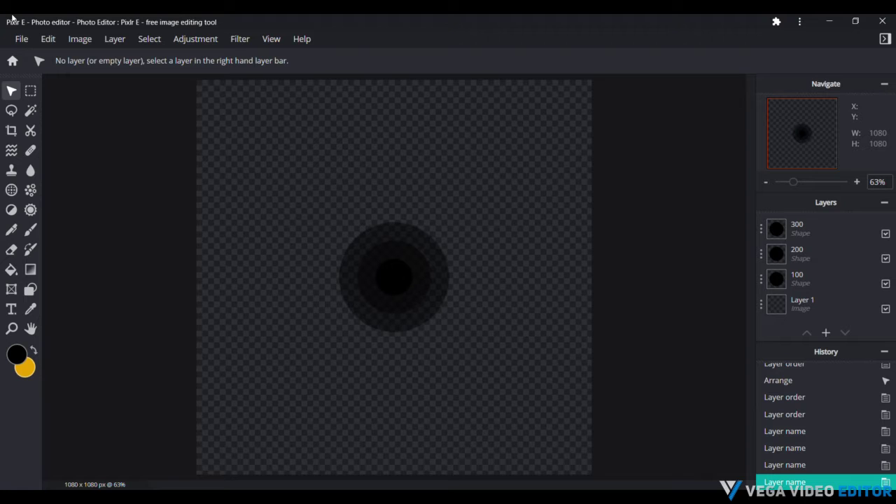
Set the transparency of layer 200 to 50, leaving layer 100 fully opaque
left_click(798, 279)
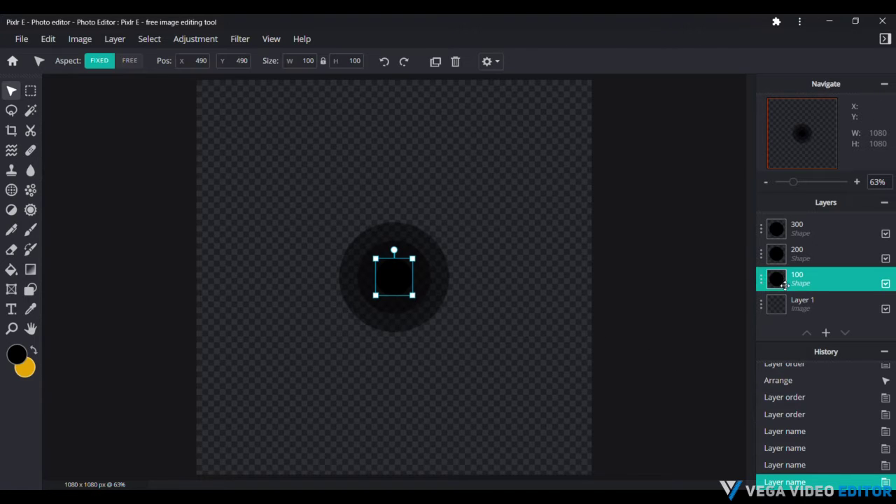
scroll(376, 226, "up", 5)
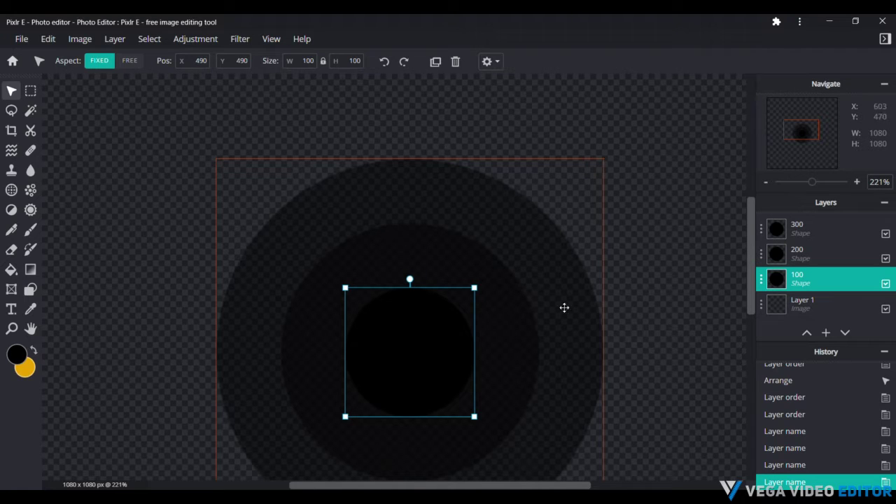
left_click(833, 283)
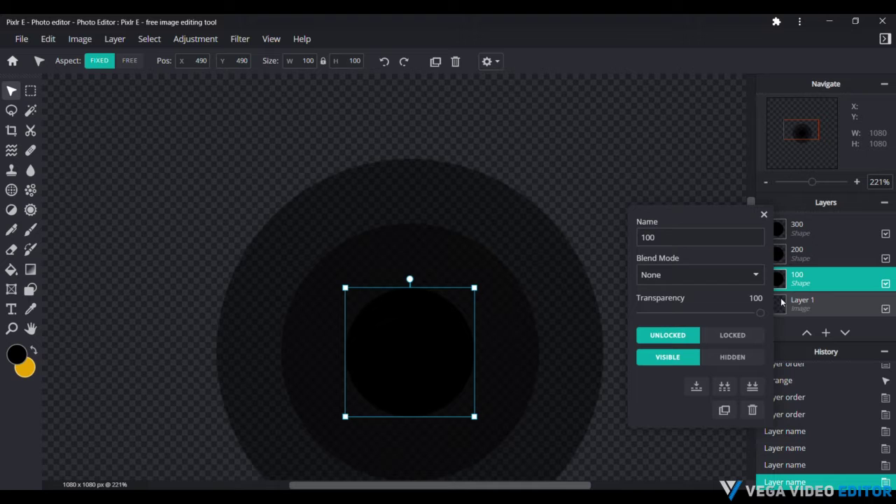
left_click(814, 265)
left_click(817, 262)
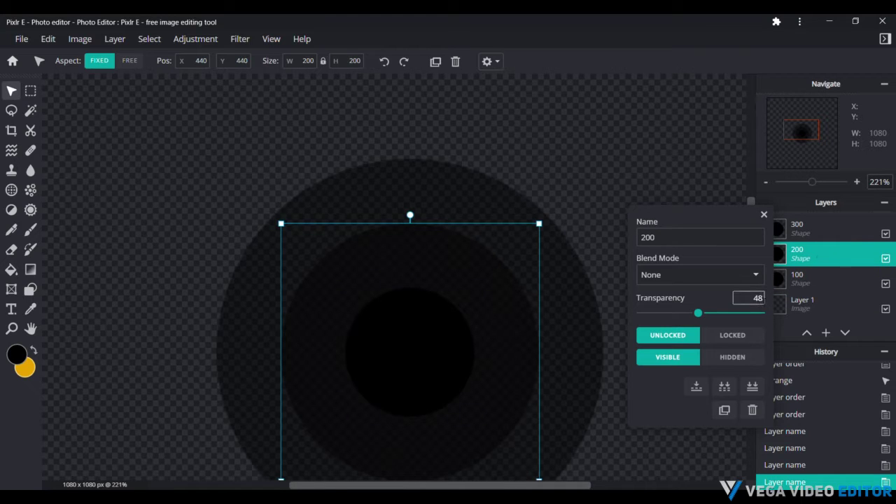
double_click(750, 298)
type("50")
Set the transparency of layer 300 to 25
left_click(828, 235)
left_click(828, 235)
double_click(750, 298)
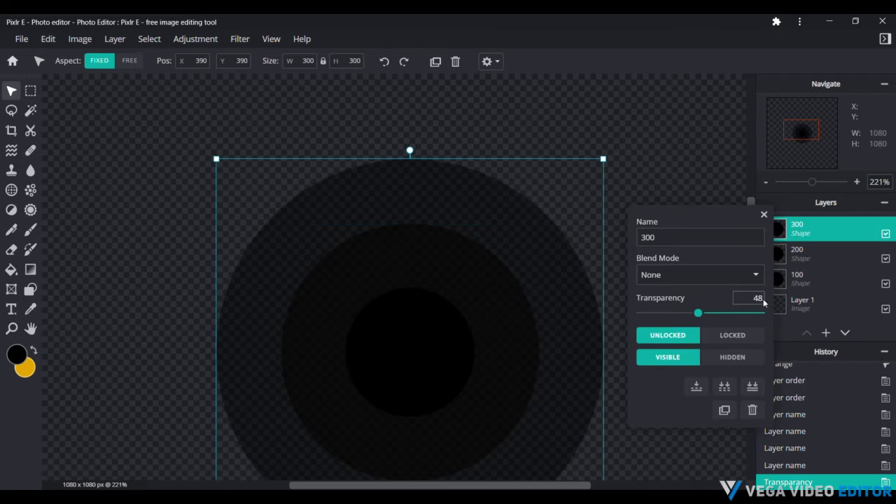
type("20")
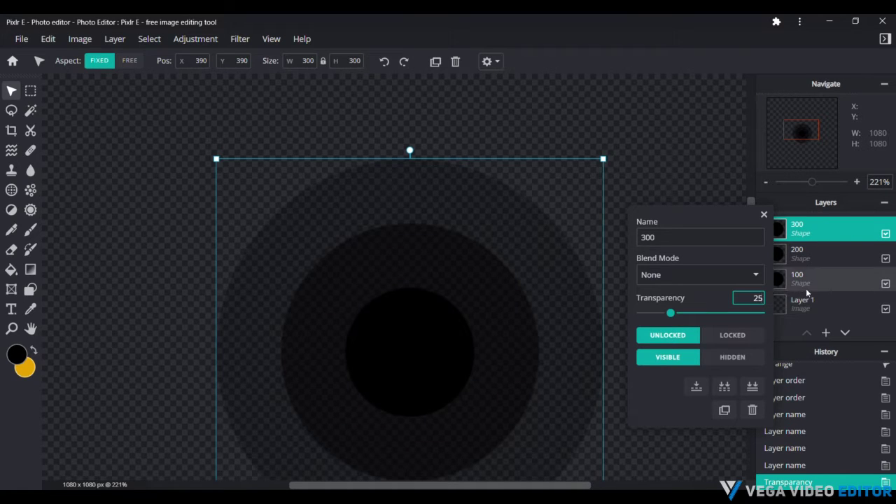
Review the three overlapping semi-transparent circles on the whole canvas and at actual size
left_click(763, 215)
left_click(797, 253)
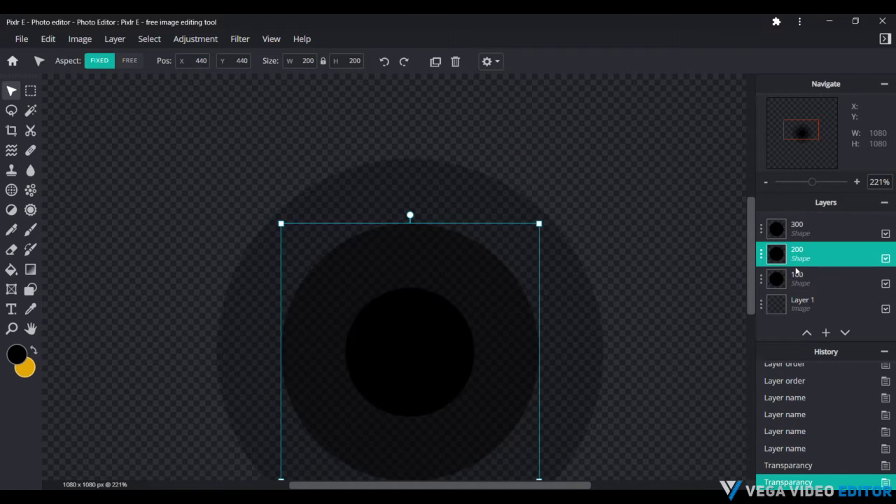
left_click(796, 279)
key("ctrl+1")
left_click(671, 289)
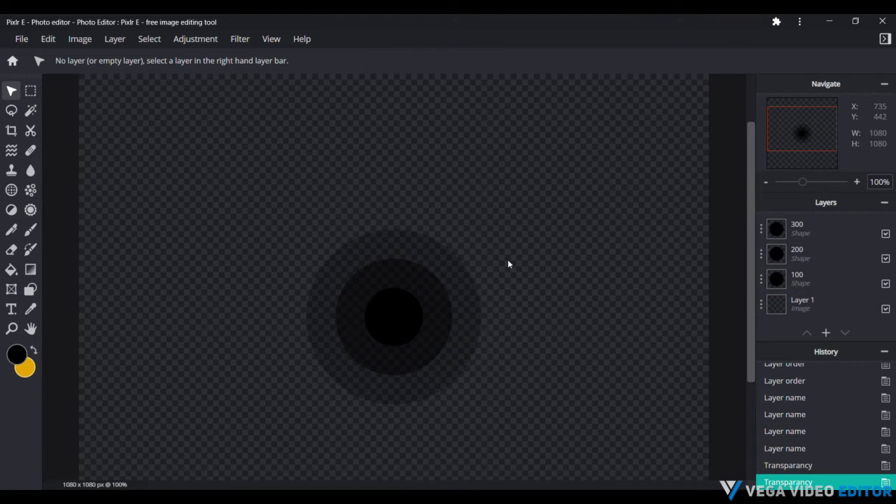
key("ctrl+0")
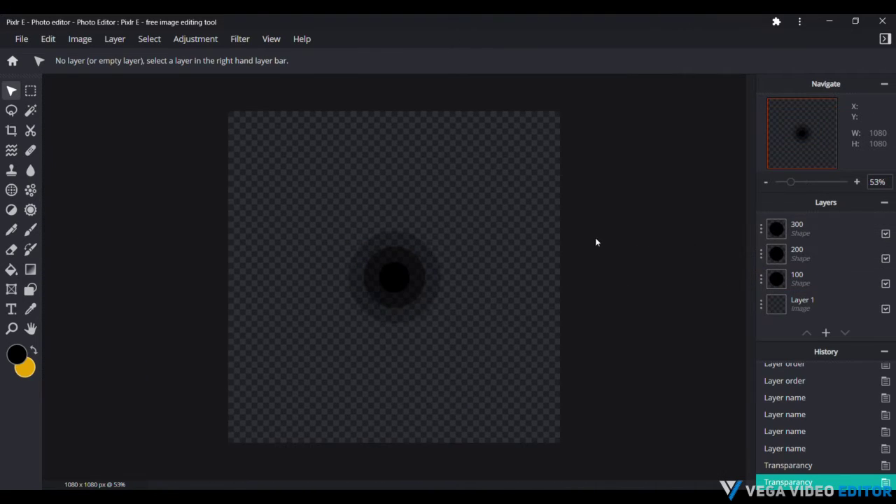
scroll(530, 233, "up", 3)
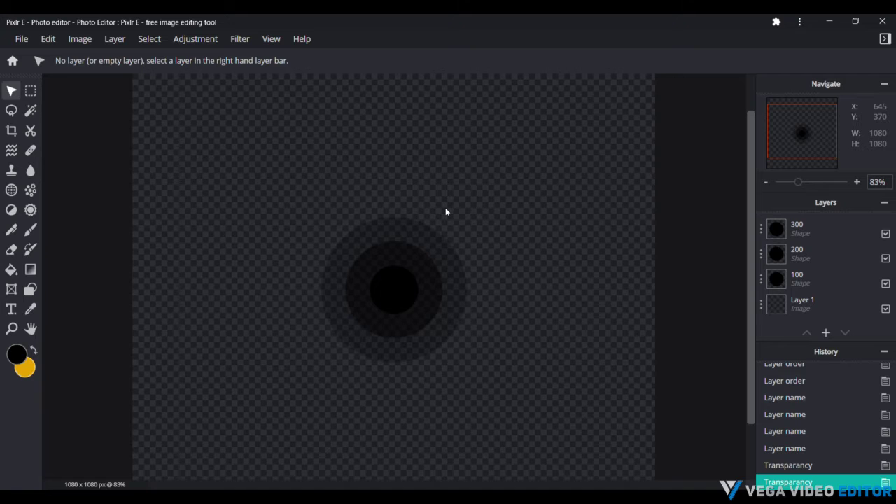
scroll(446, 211, "up", 3)
key("ctrl+1")
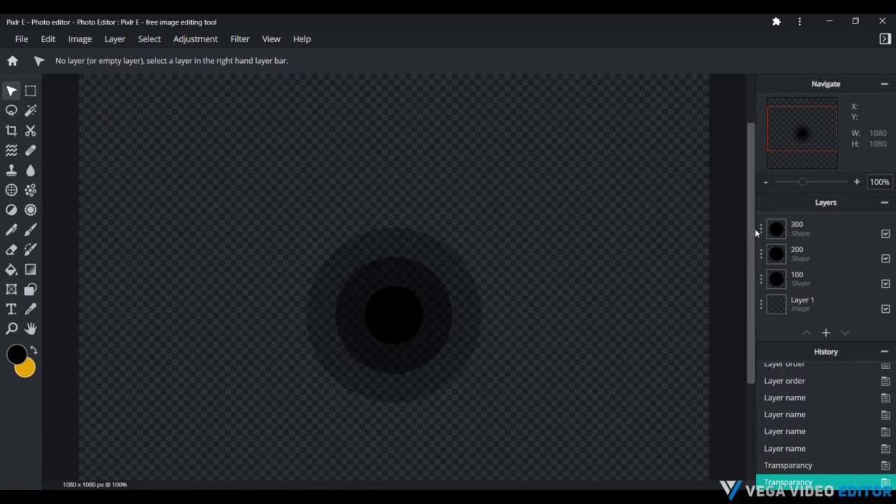
Rasterize the shape layers 300 and 200
left_click(781, 228)
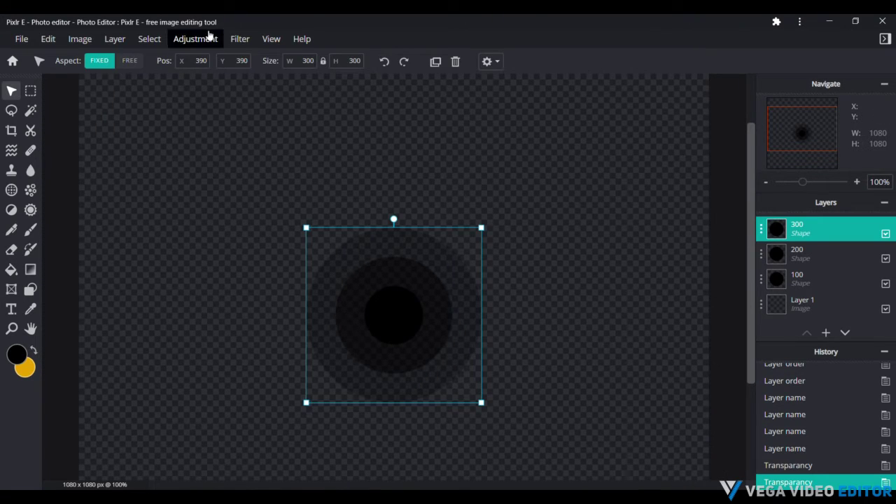
left_click(123, 39)
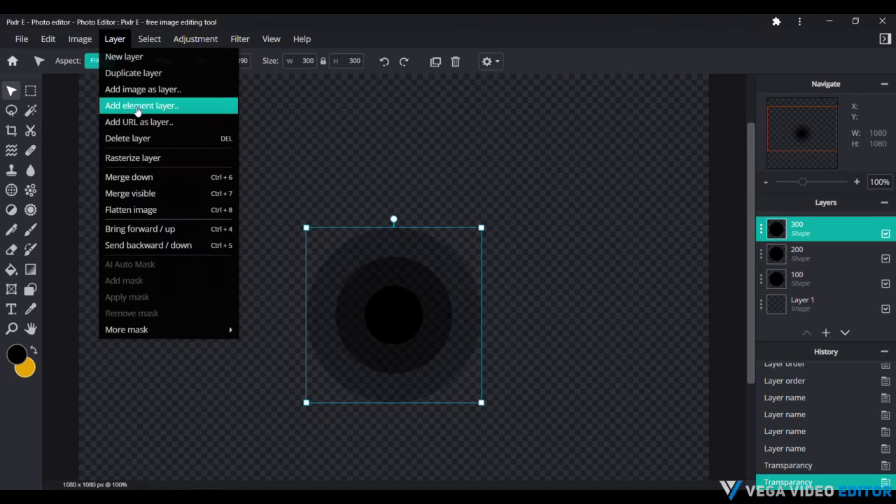
left_click(132, 156)
left_click(774, 261)
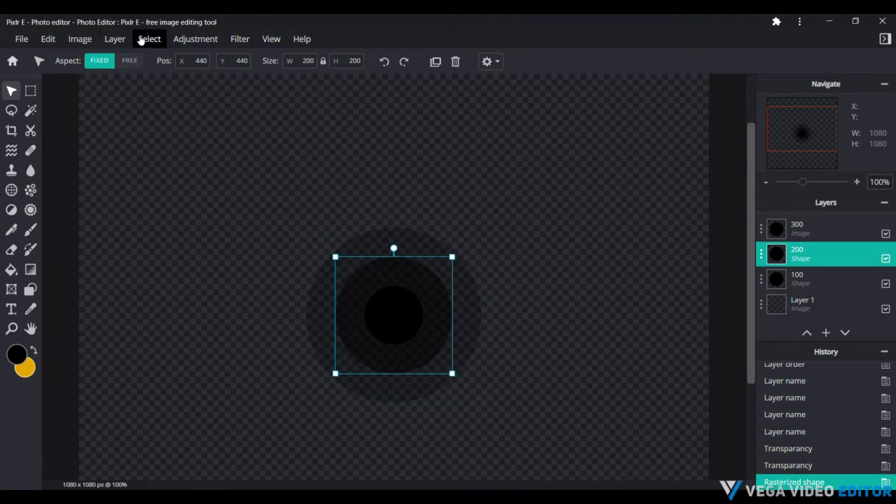
left_click(114, 38)
left_click(132, 157)
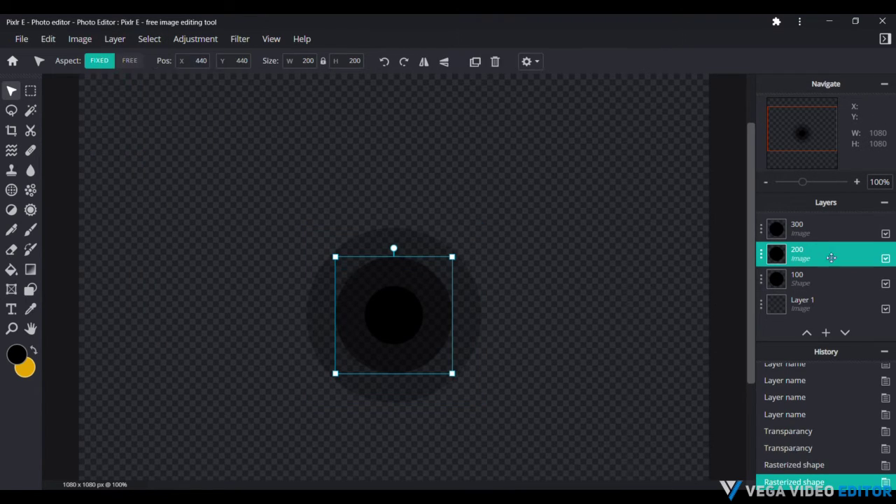
Rasterize the shape layer 100
left_click(833, 234)
left_click(833, 236)
left_click(814, 283)
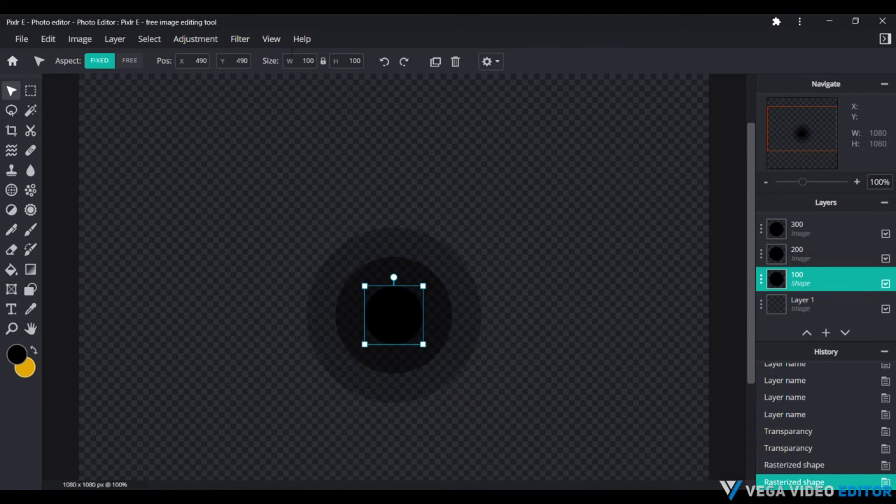
left_click(117, 39)
left_click(132, 158)
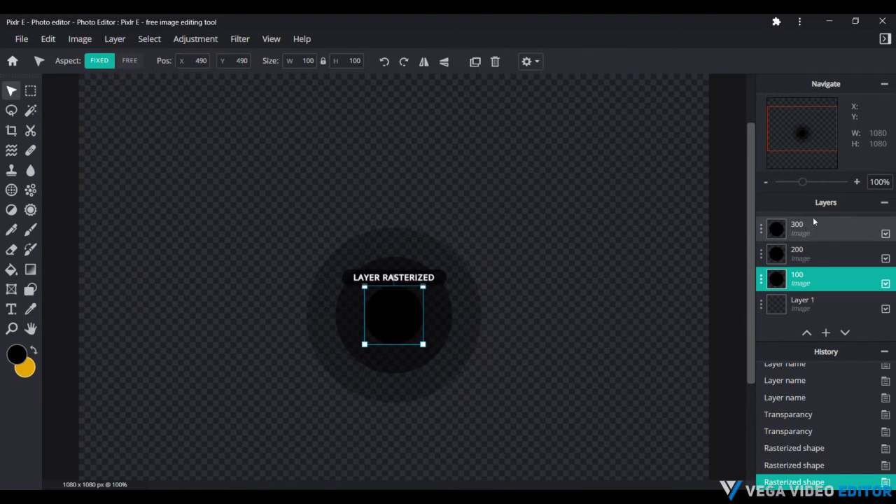
Start an Outline filter on layer 300 and set the outline colour to white (#FFFFFF)
left_click(813, 223)
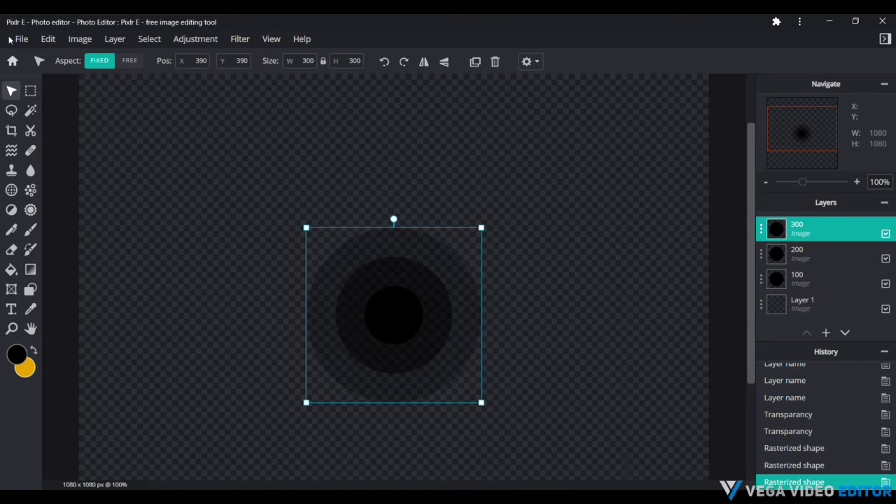
left_click(11, 40)
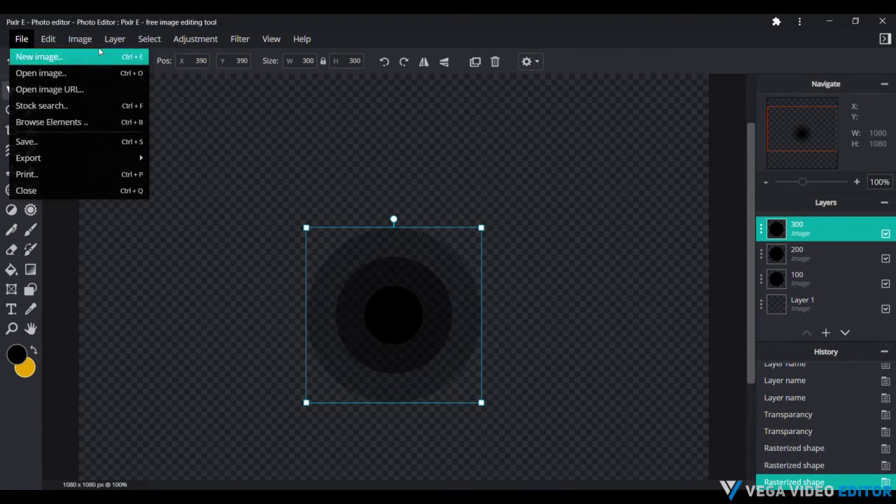
mouse_move(239, 39)
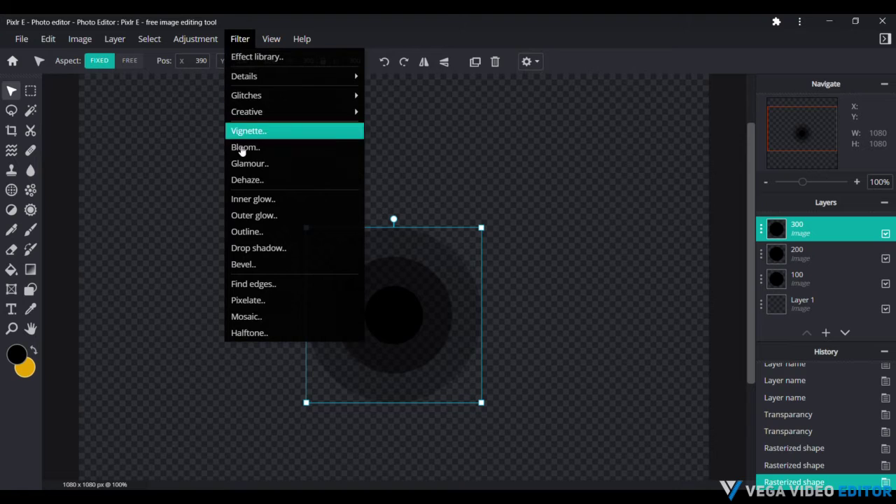
left_click(255, 231)
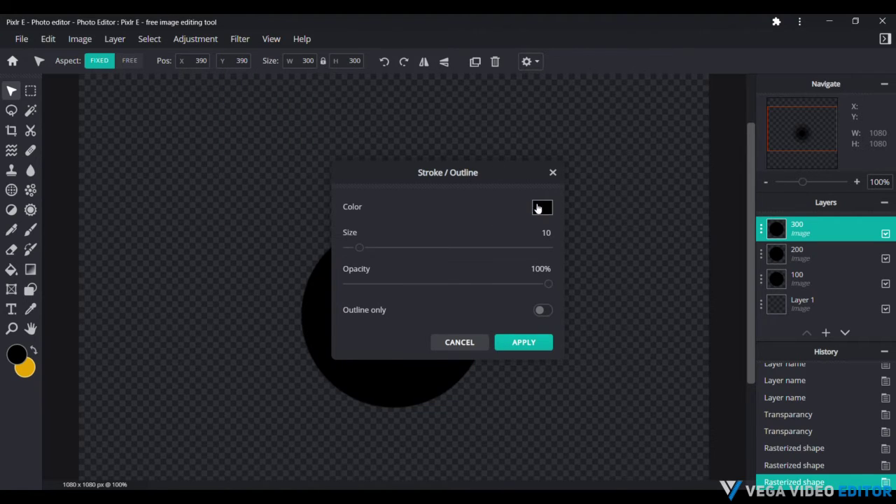
left_click(537, 208)
left_click_drag(425, 250, 312, 162)
left_click_drag(395, 168, 124, 129)
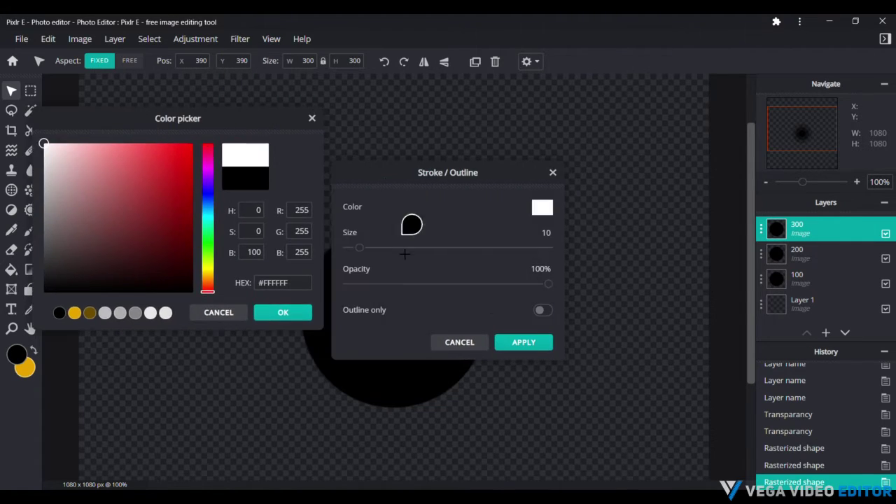
left_click(283, 312)
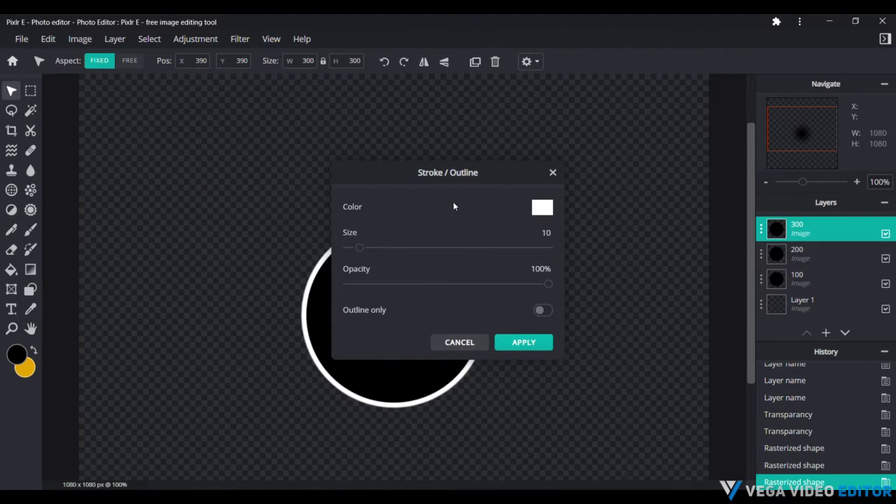
Apply the size 10 outline to layer 300 as outline only and set the layer's transparency to 100
mouse_move(477, 174)
left_mouse_down()
mouse_move(722, 180)
mouse_move(699, 180)
left_mouse_up()
left_click(768, 319)
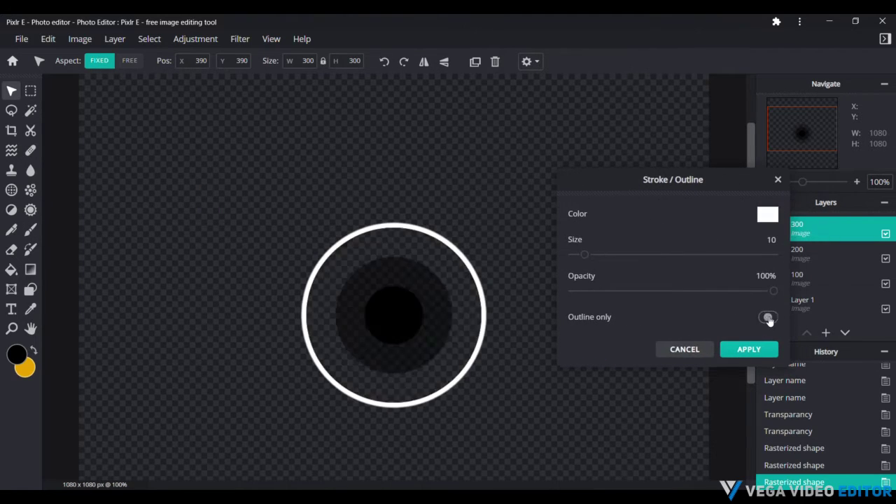
left_click(768, 319)
left_click(768, 318)
left_click(745, 350)
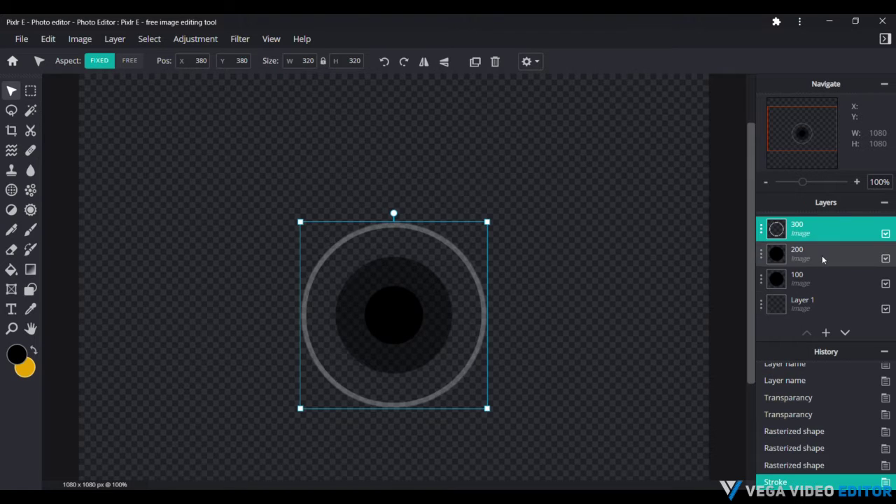
left_click(816, 238)
left_click_drag(728, 308, 766, 309)
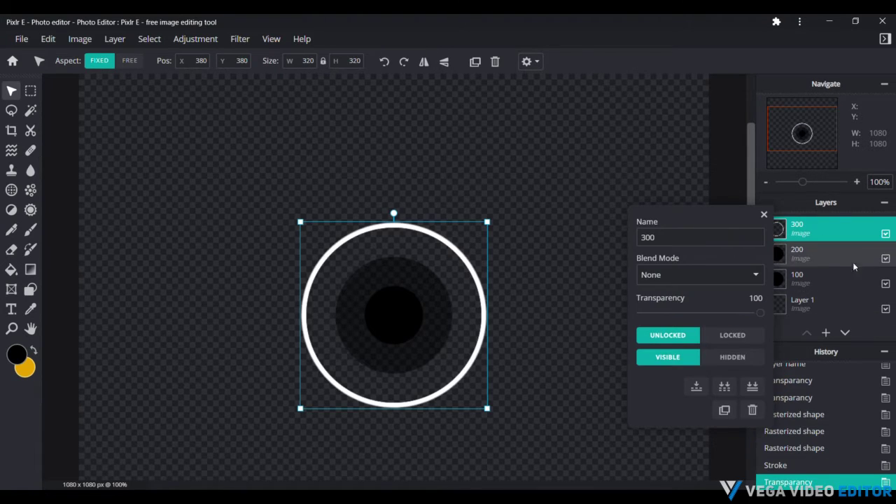
Apply a white (#FFFFFF) Outline filter of size 10 to layer 200, keeping the outline only
left_click(845, 257)
left_click(21, 38)
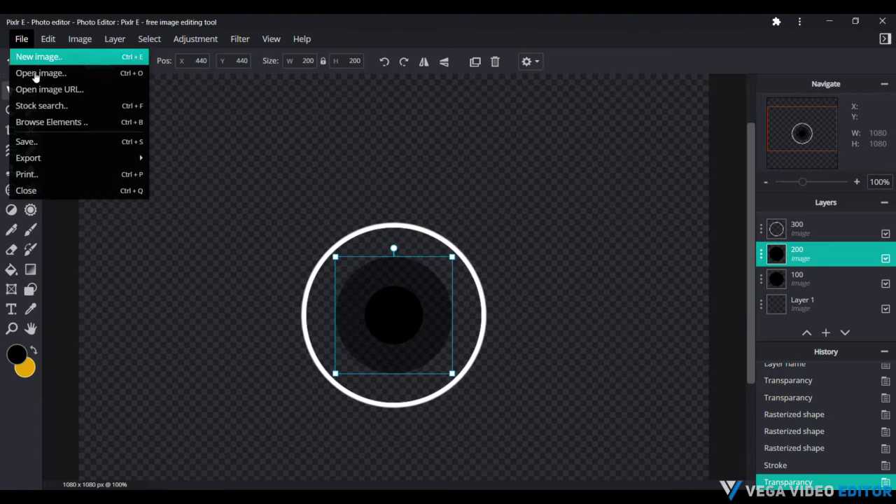
mouse_move(233, 51)
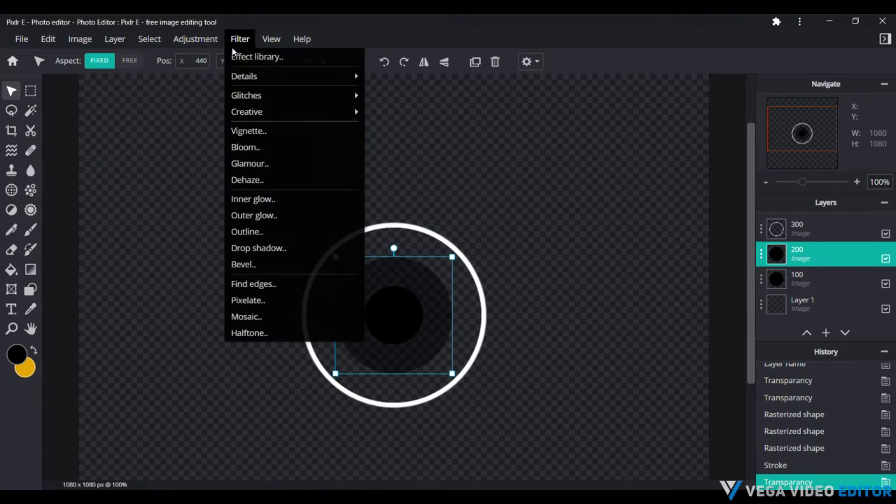
left_click(251, 231)
left_click(770, 214)
left_click(539, 193)
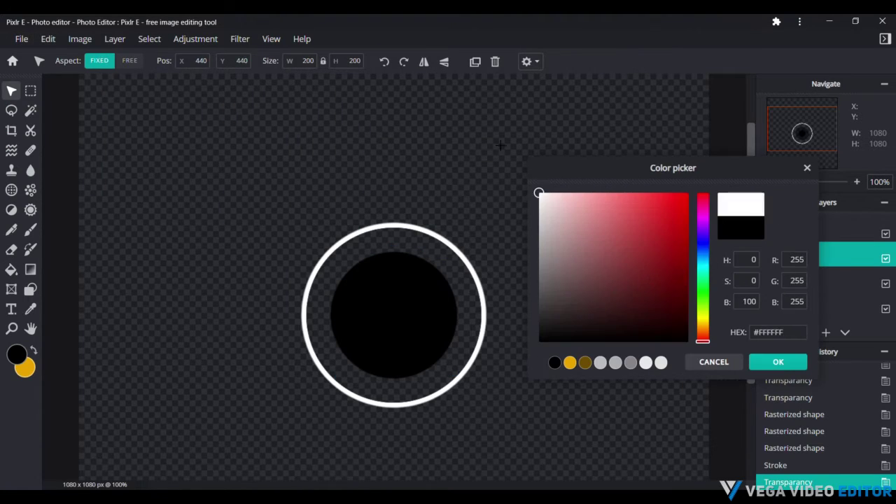
left_click(778, 362)
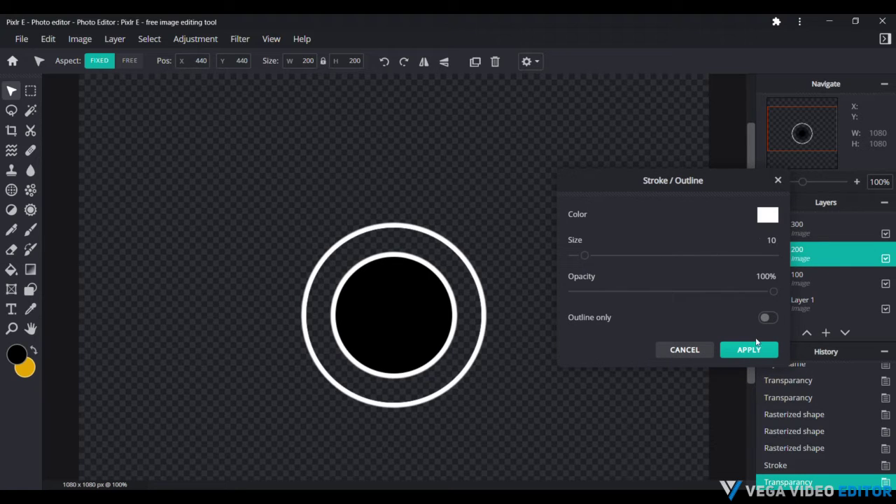
left_click(768, 317)
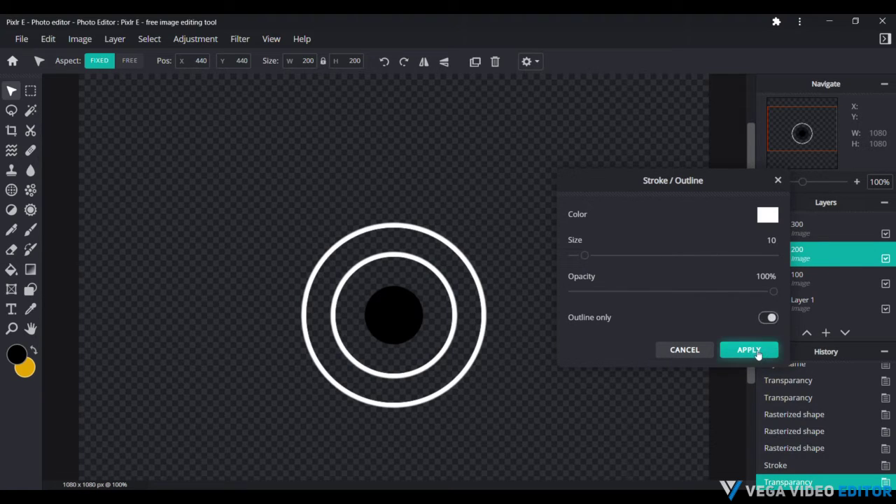
left_click(749, 350)
Raise layer 200's transparency setting until its ring is fully opaque
left_click(825, 259)
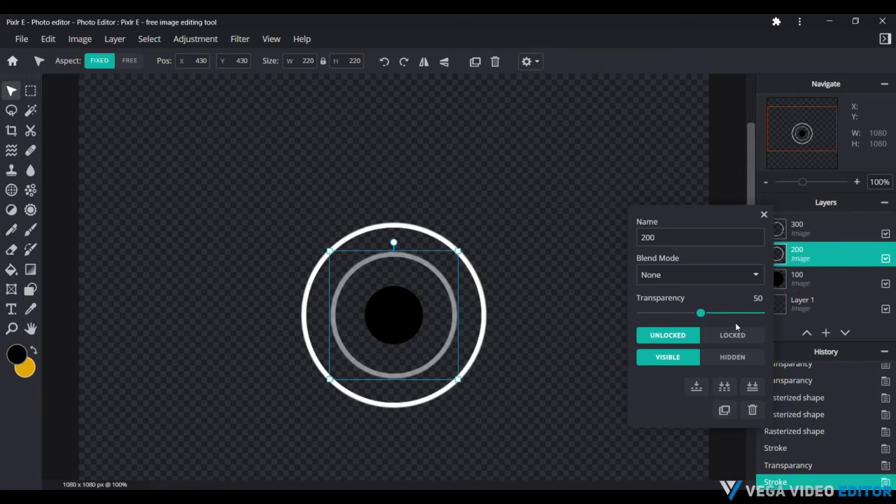
left_click_drag(740, 313, 758, 310)
left_click(764, 214)
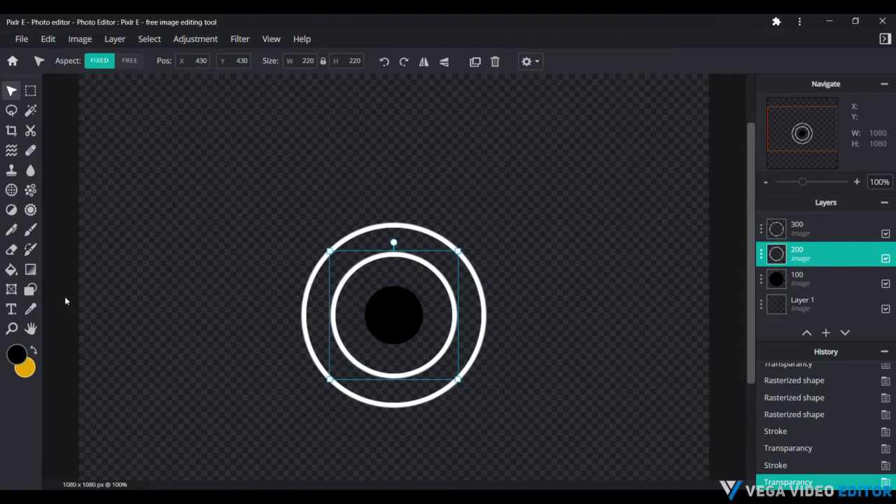
Set the foreground colour to white
left_click(15, 357)
left_click_drag(574, 296, 536, 192)
left_click(785, 362)
Apply a white Outline filter of size 10 to layer 100, keeping the outline only, and deselect the layer
left_click(807, 299)
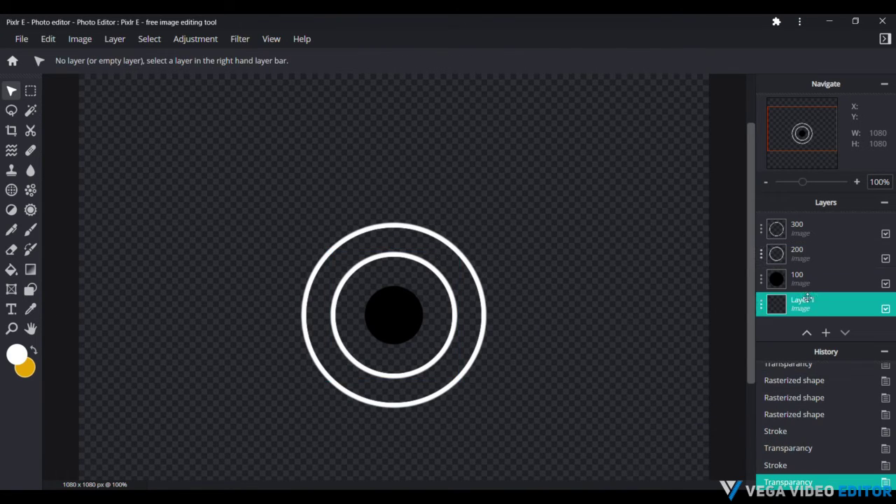
left_click(805, 280)
left_click(239, 39)
left_click(249, 232)
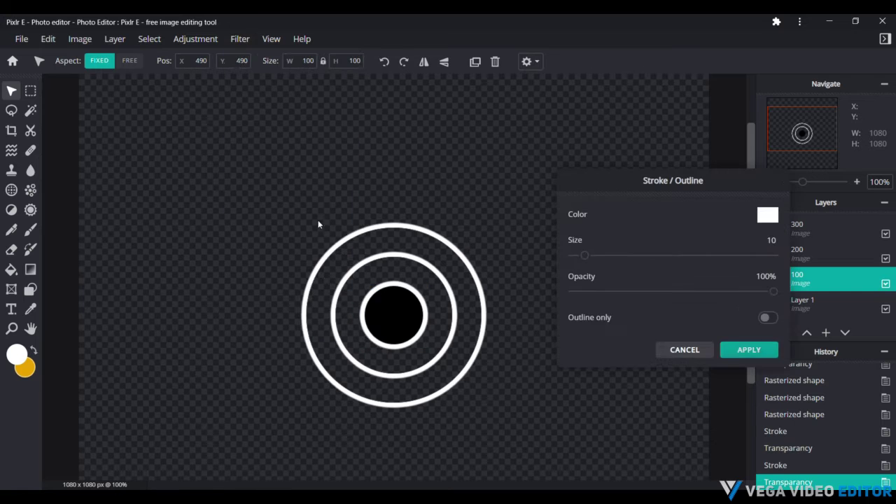
left_click(766, 318)
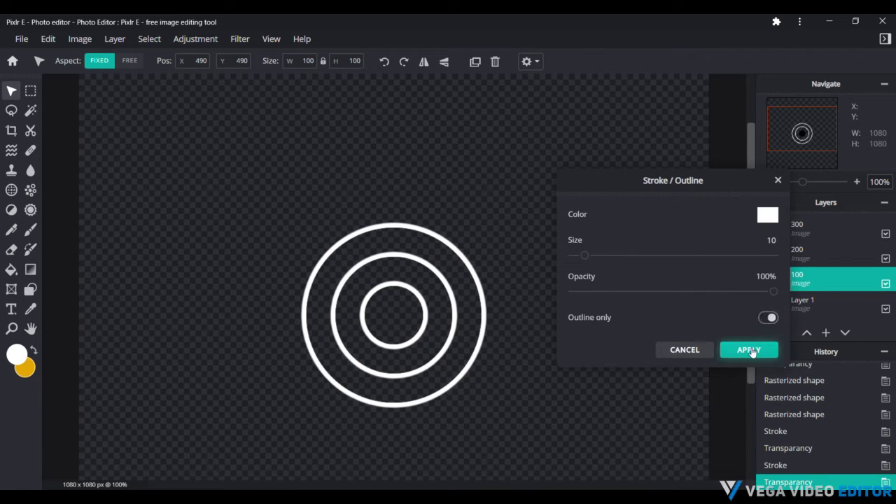
left_click(748, 349)
scroll(419, 171, "down", 3)
left_click(644, 184)
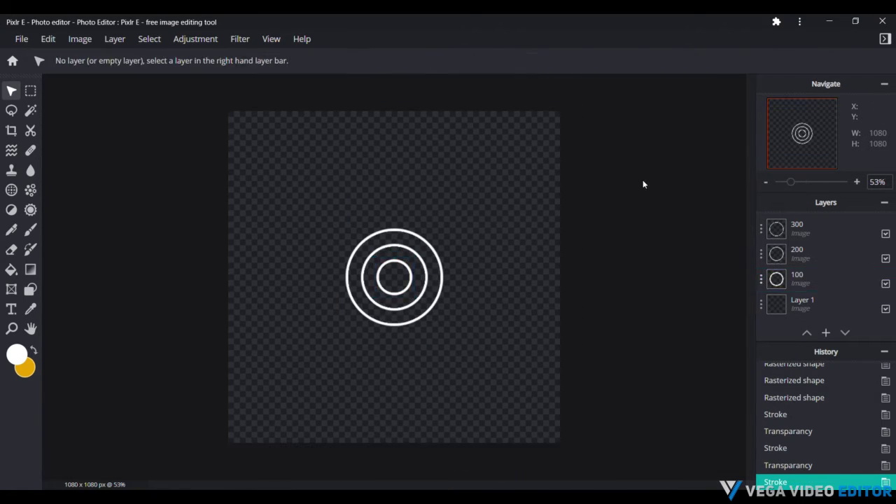
Delete the empty image layer Layer 1
scroll(394, 277, "up", 2)
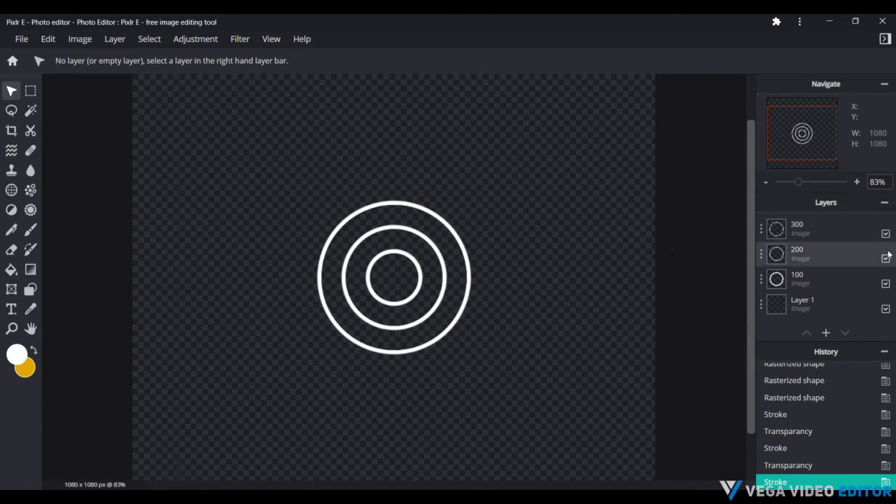
left_click(862, 301)
key("Delete")
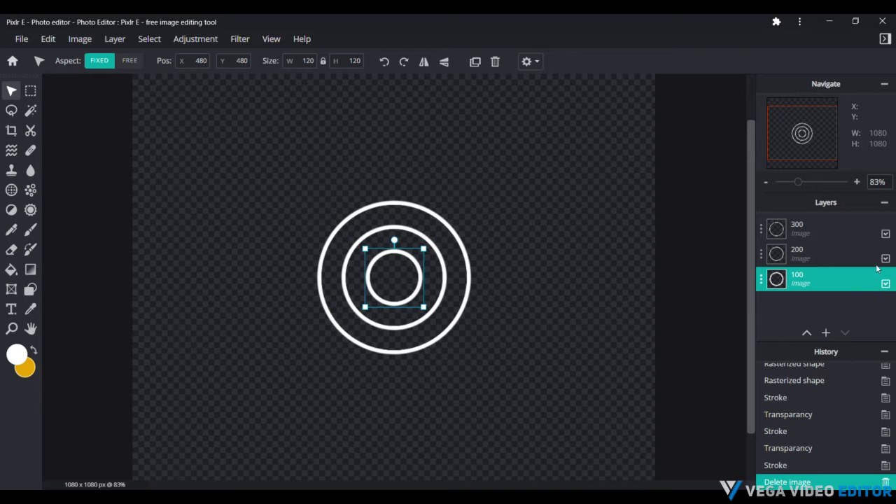
Hide the layers 300, 200 and 100
left_click(885, 234)
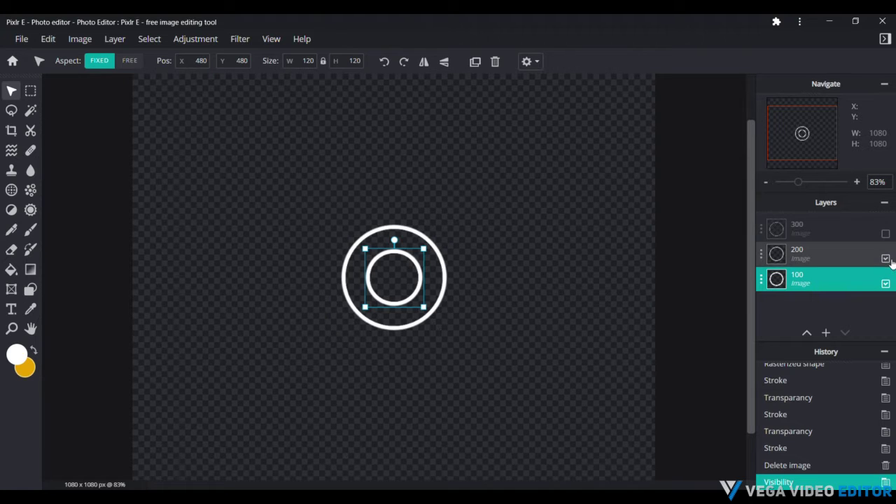
left_click(885, 259)
left_click(886, 284)
scroll(456, 274, "up", 2)
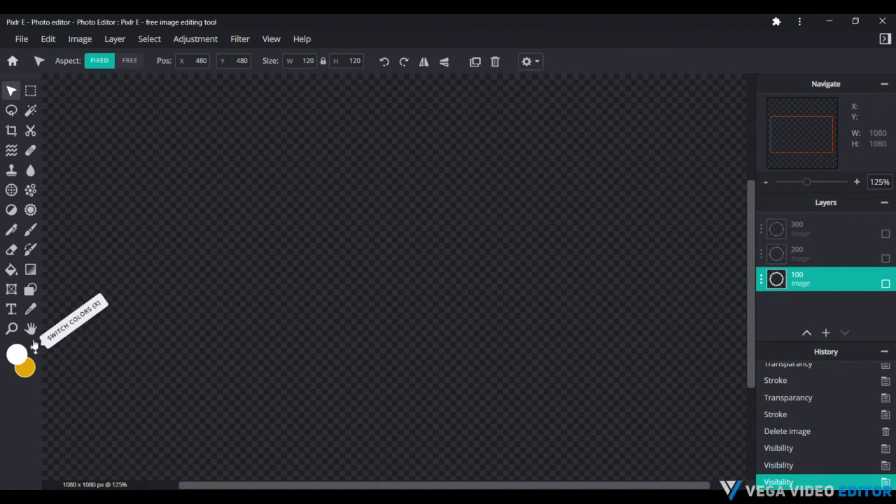
Choose the custom shape with straight top and bottom edges and sides pinched inward to a point at mid-height
scroll(48, 283, "down", 3)
left_click(30, 290)
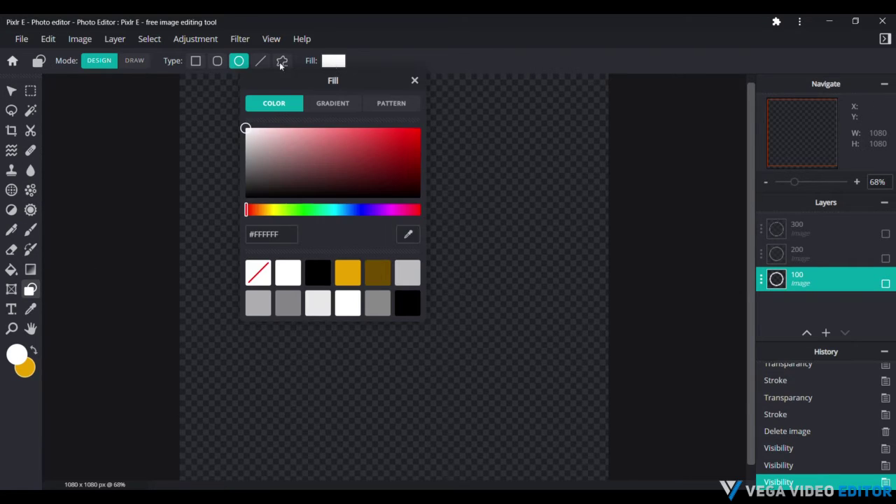
left_click(281, 60)
left_click(338, 63)
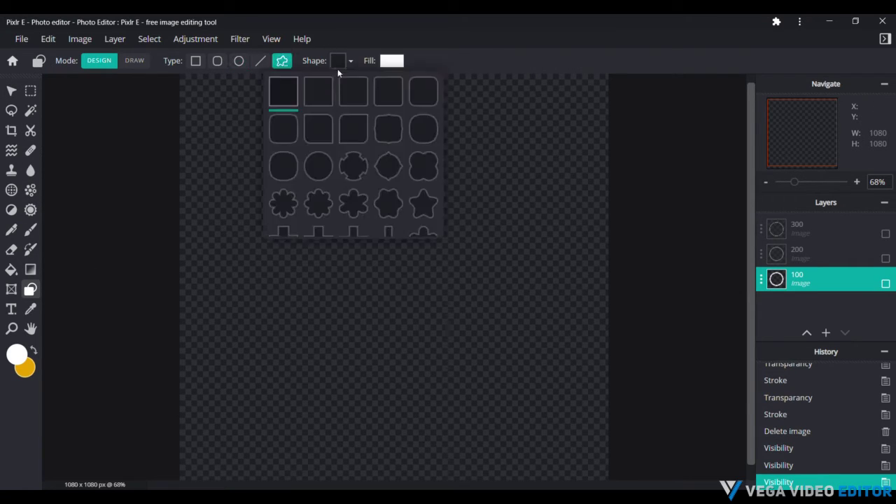
scroll(369, 130, "down", 5)
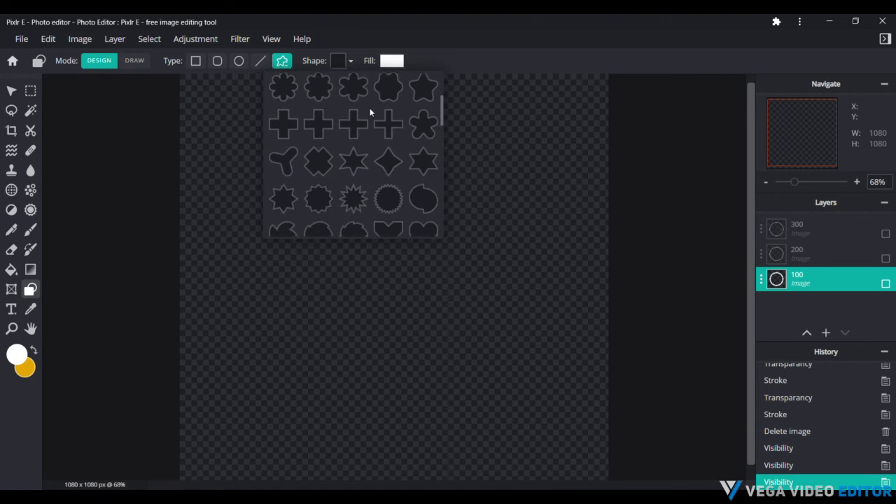
scroll(372, 73, "down", 3)
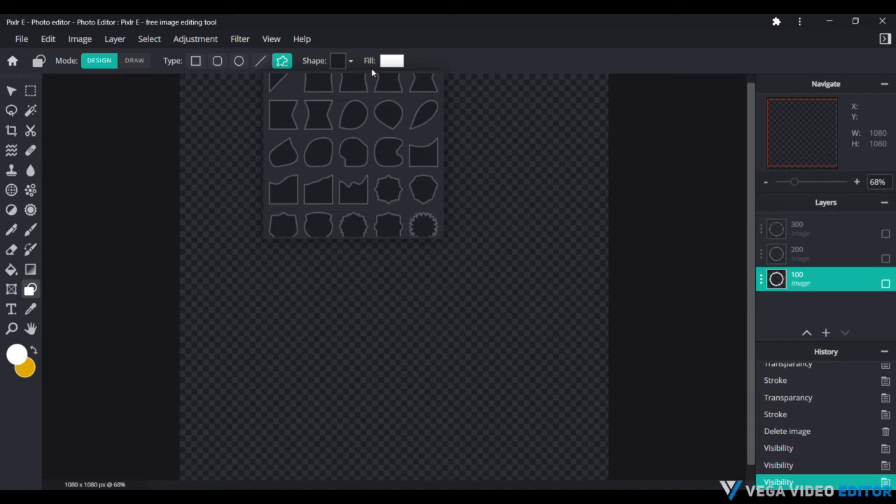
scroll(392, 184, "down", 5)
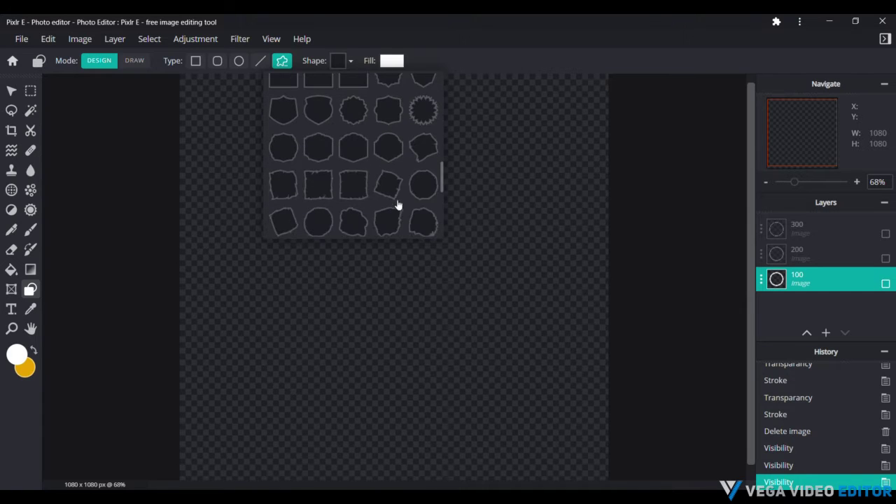
scroll(391, 182, "down", 2)
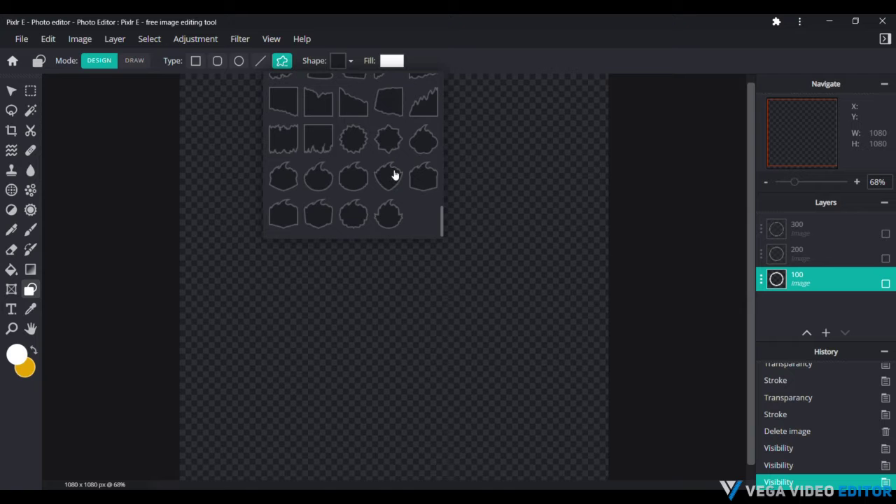
scroll(395, 174, "up", 4)
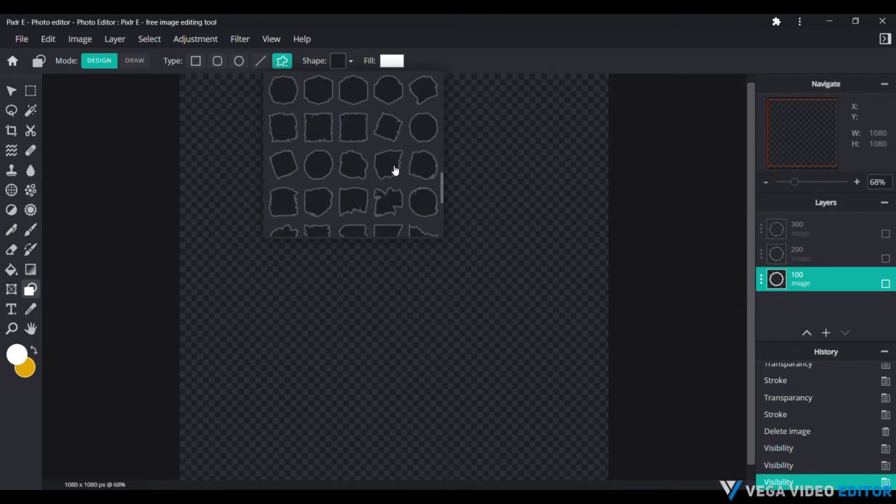
scroll(394, 170, "up", 2)
scroll(394, 170, "up", 5)
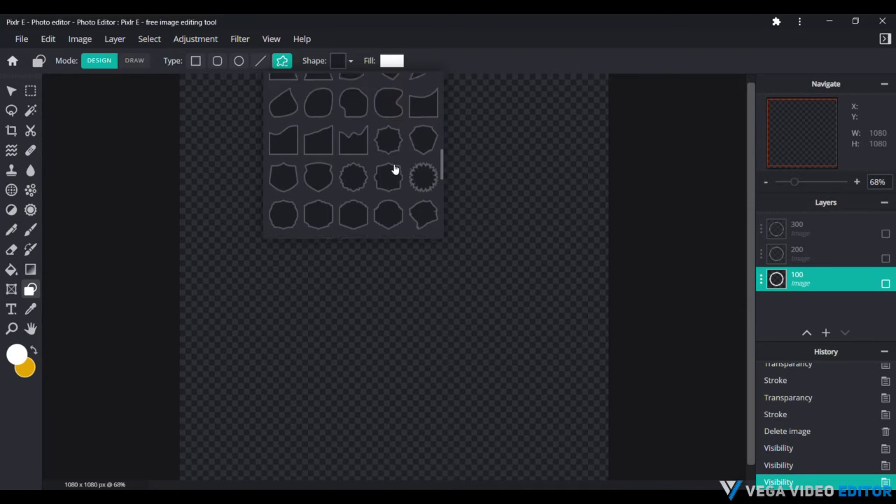
scroll(394, 168, "up", 6)
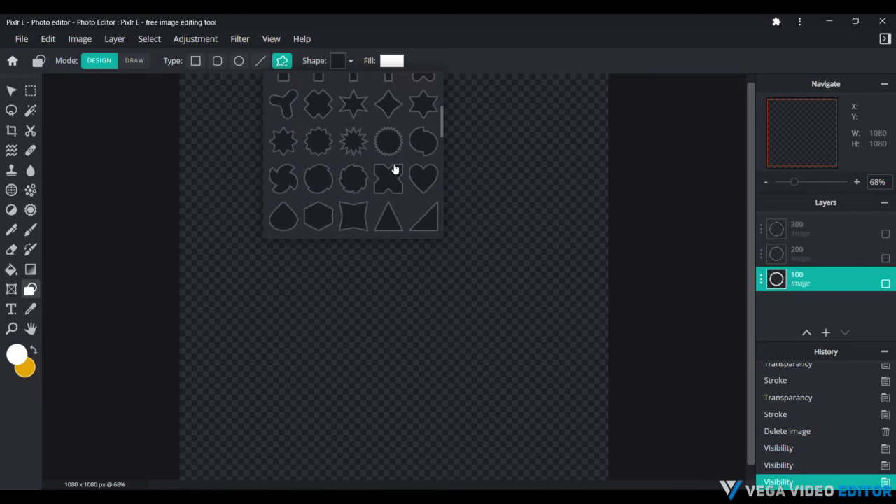
scroll(394, 168, "up", 1)
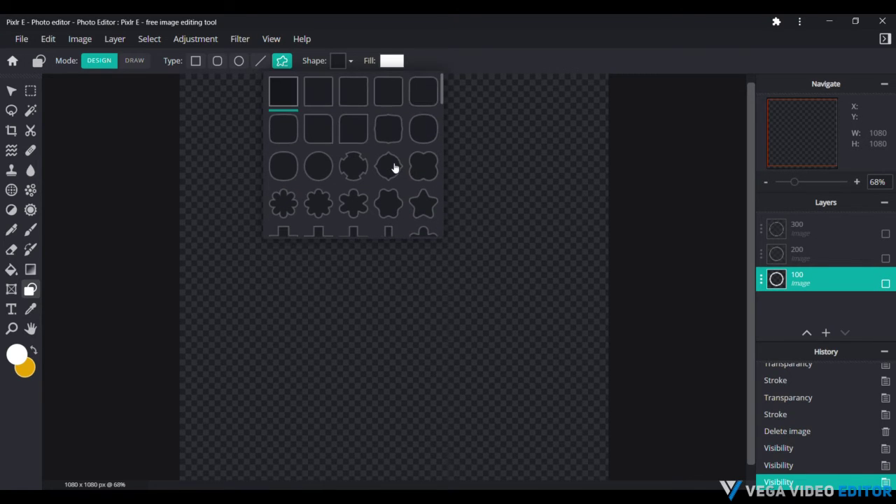
scroll(394, 168, "down", 5)
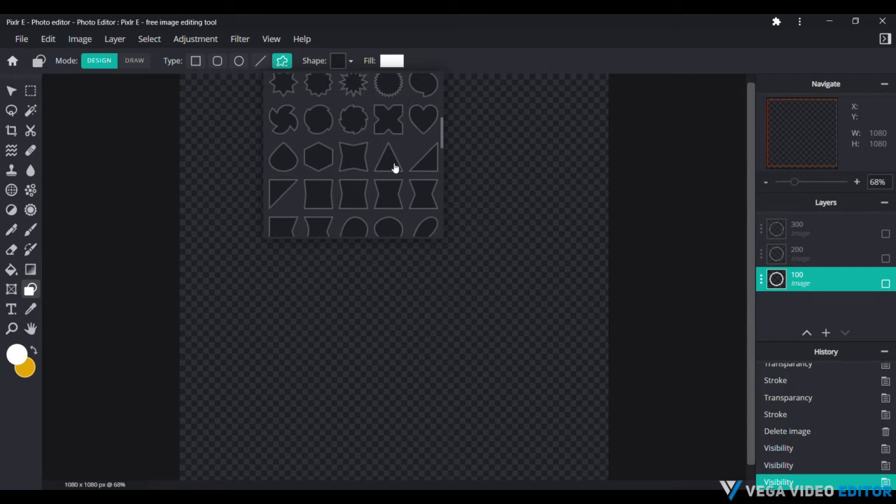
left_click(429, 203)
Set the shape fill to black and draw the pinched shape about 315 × 300 px at the canvas centre
left_click(391, 60)
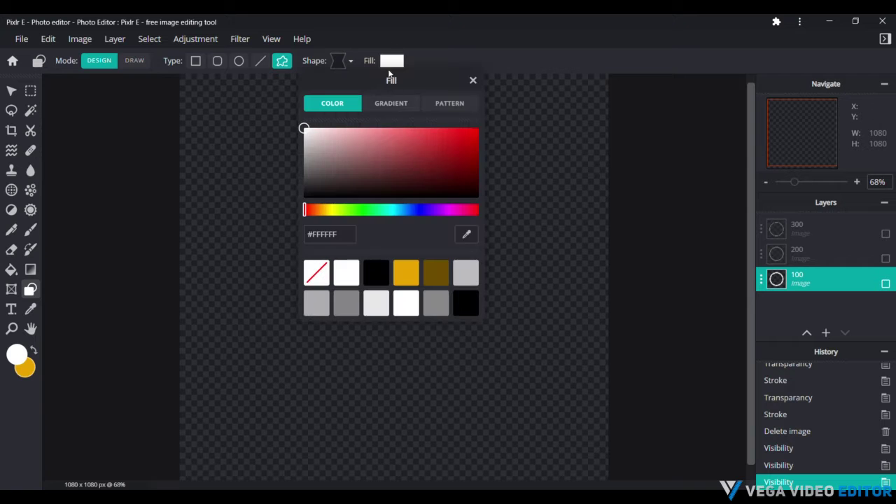
left_click_drag(387, 150, 597, 245)
left_click(464, 241)
left_click_drag(326, 217, 451, 336)
mouse_move(383, 277)
left_mouse_down()
mouse_move(404, 312)
mouse_move(396, 292)
mouse_move(416, 278)
mouse_move(388, 279)
left_mouse_up()
left_click(72, 107)
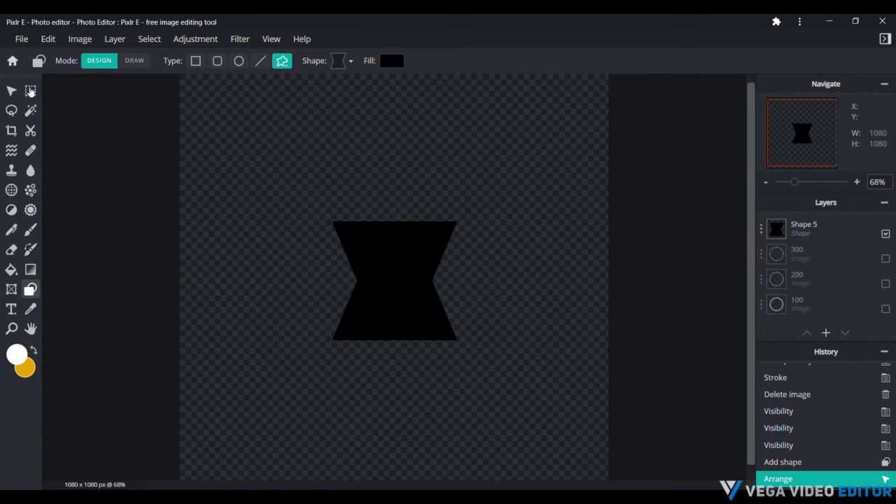
Make the ring layers 300, 200 and 100 visible again
left_click(16, 87)
left_click(885, 258)
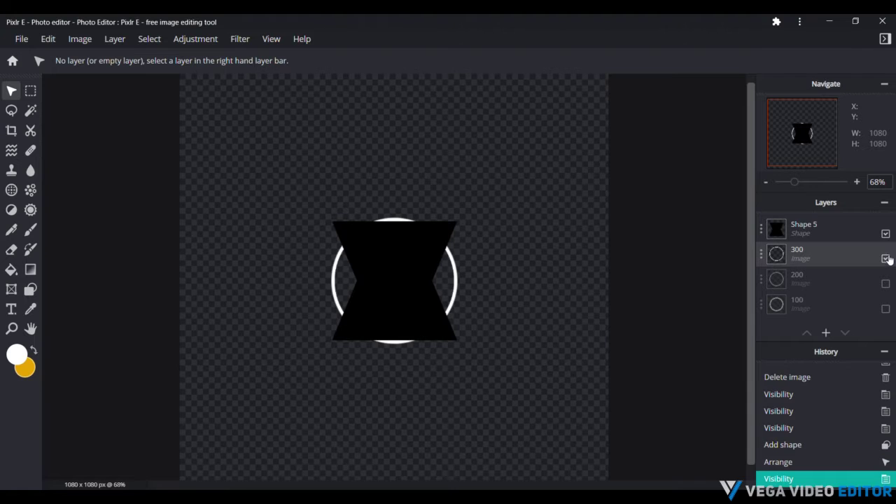
left_click(886, 283)
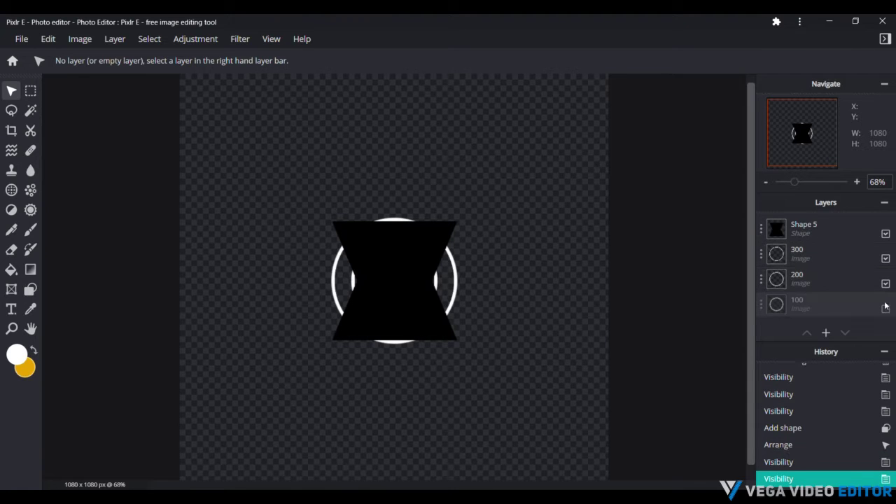
left_click(885, 309)
With free aspect, resize the black shape to about 148 × 253 px and centre it below the rings' middle at X 466, Y 534
left_click_drag(399, 293, 399, 368)
left_click(129, 60)
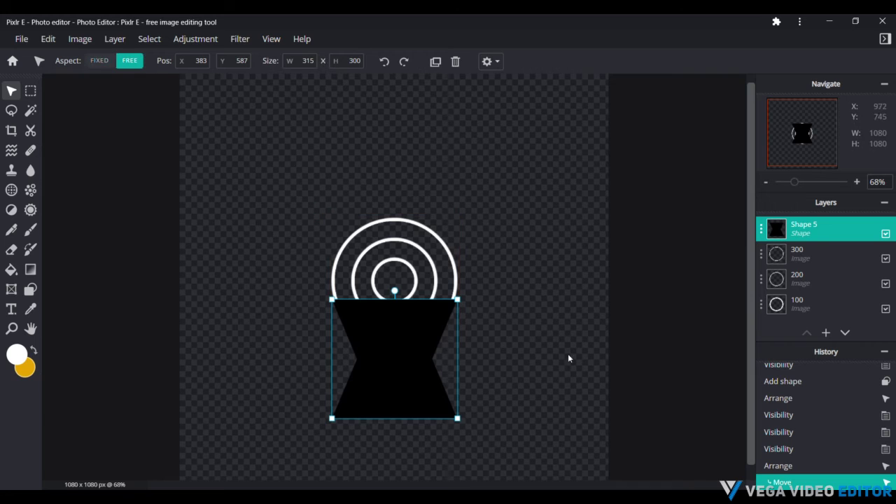
left_click_drag(458, 300, 419, 286)
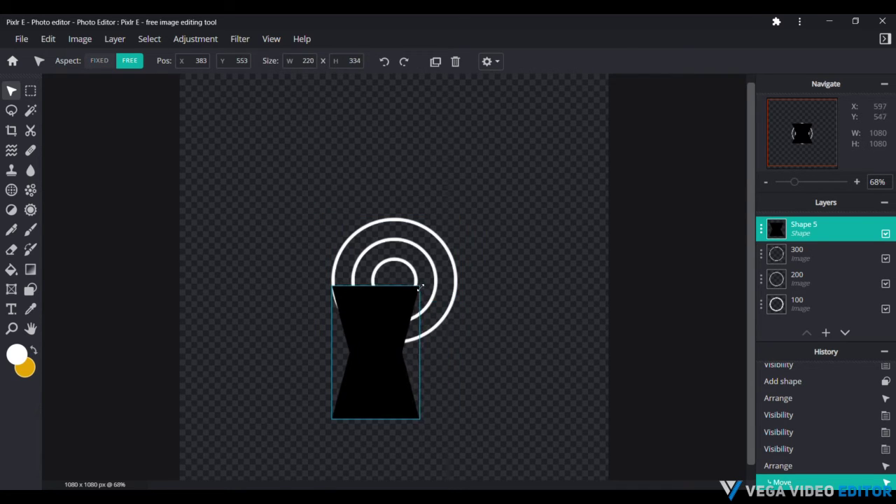
left_click_drag(386, 332, 406, 322)
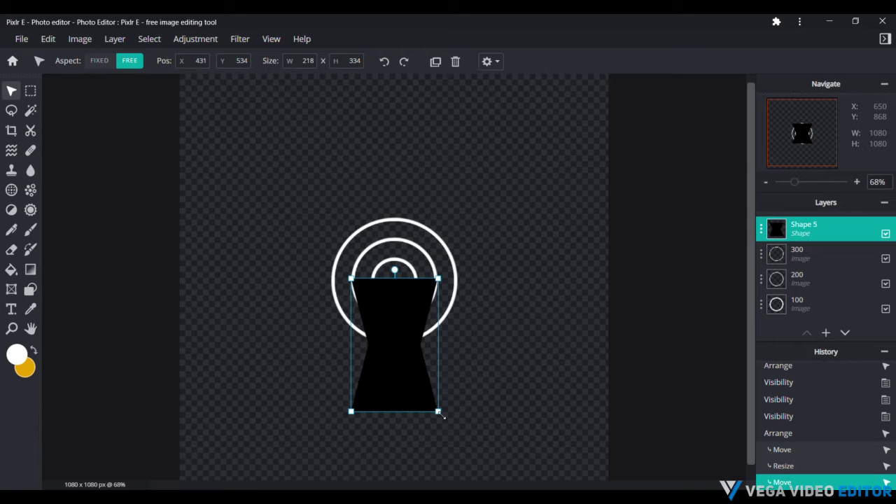
left_click_drag(440, 414, 414, 383)
left_click_drag(394, 354, 404, 350)
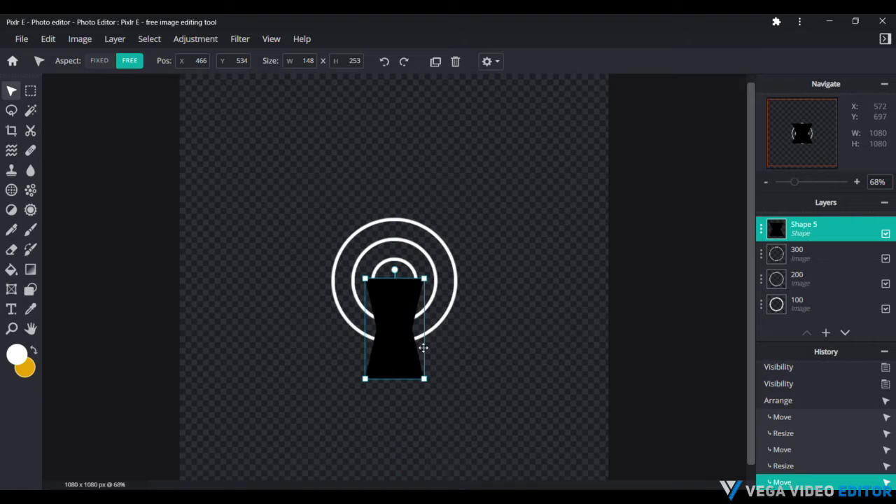
left_click(507, 342)
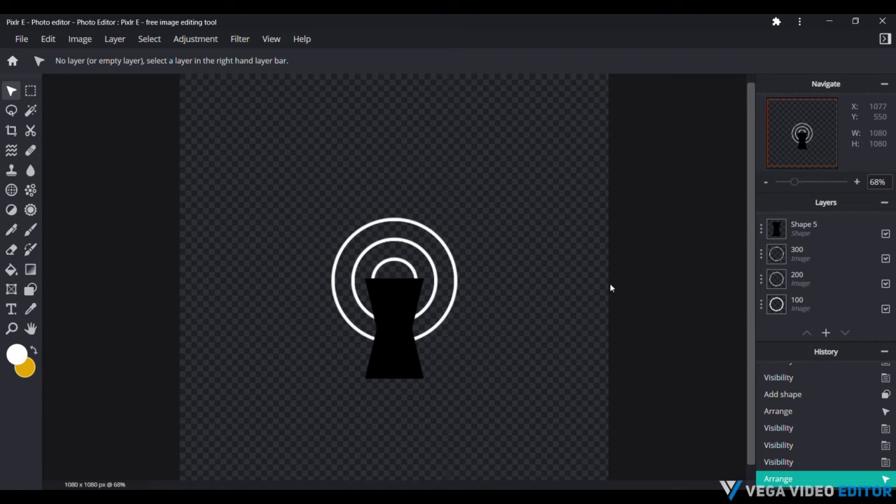
Rasterize the Shape 5 layer
scroll(441, 294, "up", 6)
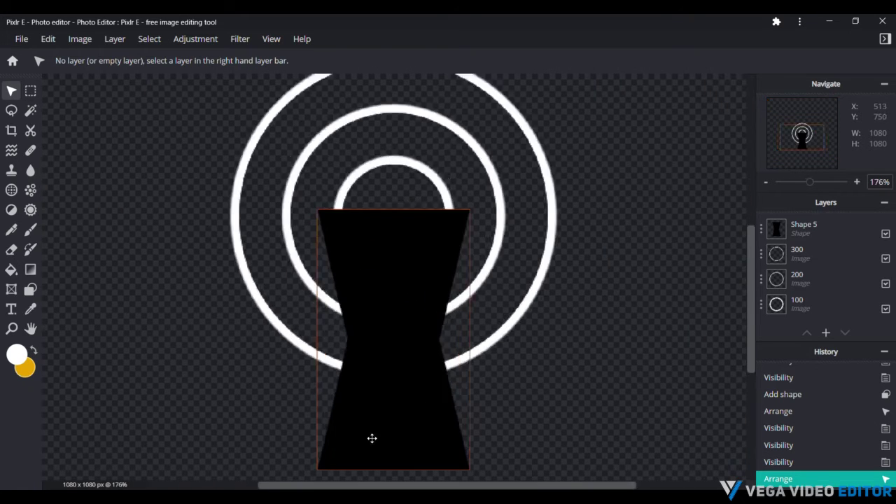
scroll(528, 351, "down", 3)
scroll(550, 431, "up", 5)
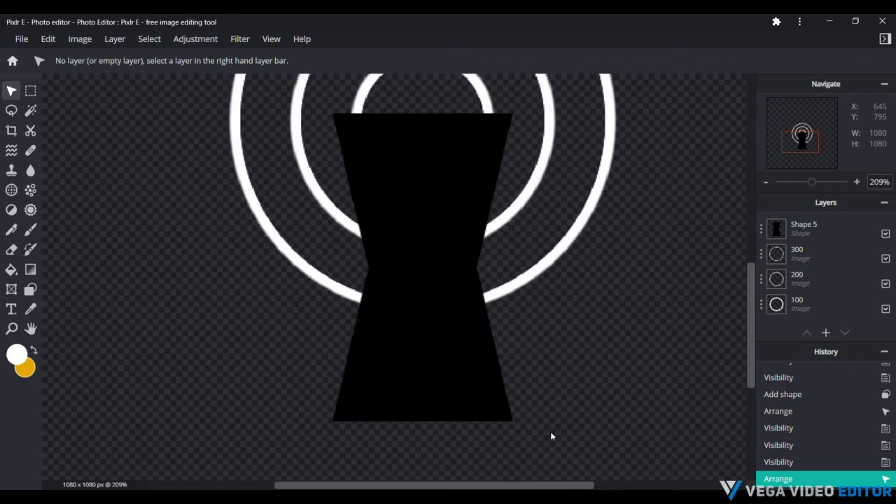
scroll(325, 347, "up", 3)
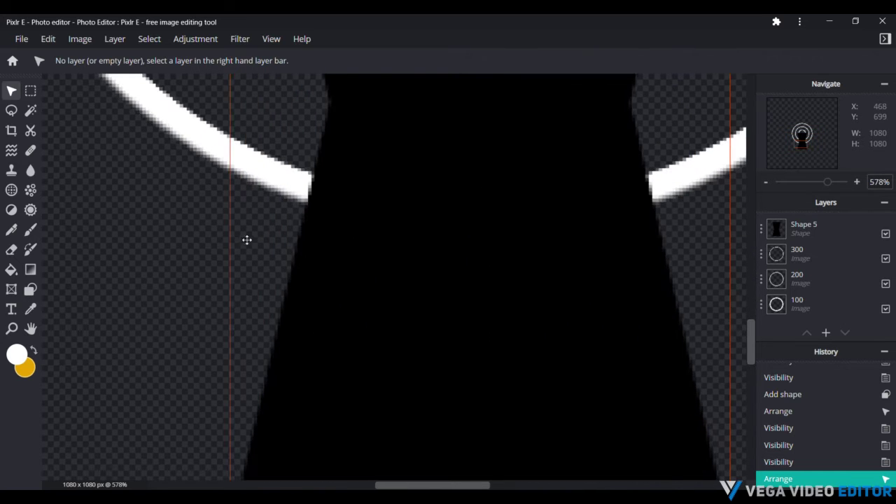
left_click(19, 112)
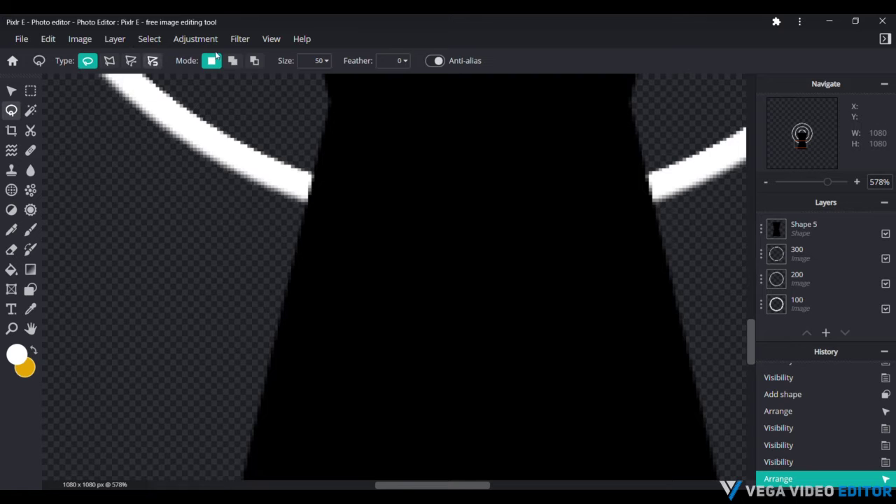
left_click(809, 235)
left_click(115, 39)
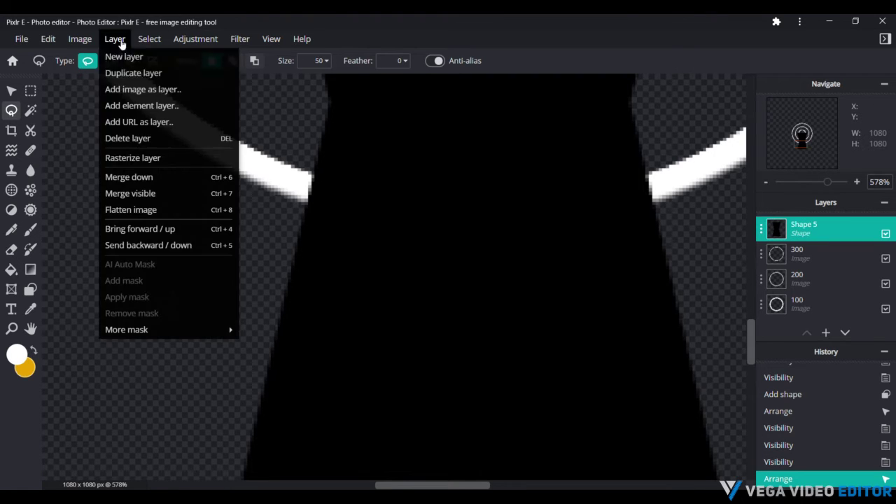
left_click(133, 158)
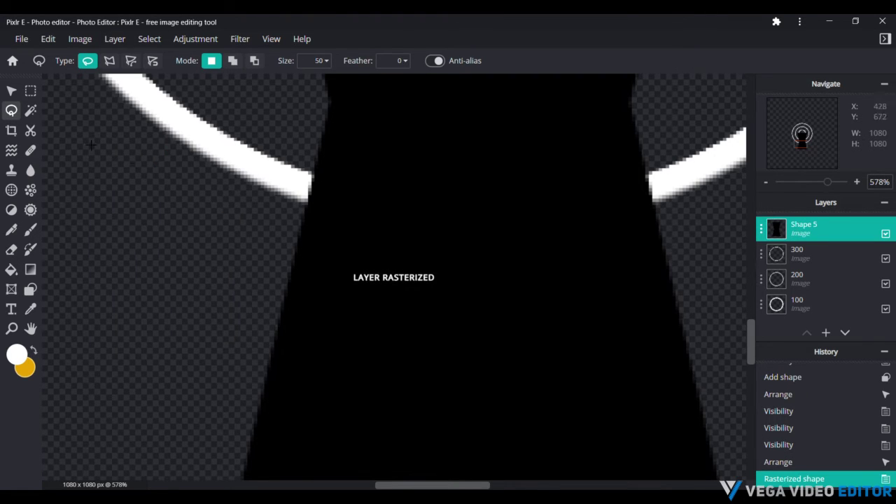
Widen the rasterized black shape, recentre it horizontally under the rings, and deselect it
left_click(130, 61)
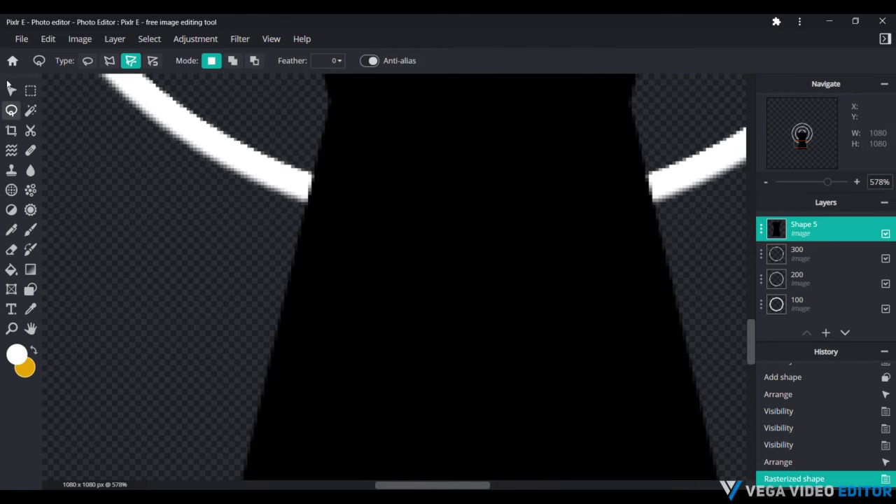
left_click(12, 90)
scroll(269, 205, "down", 5)
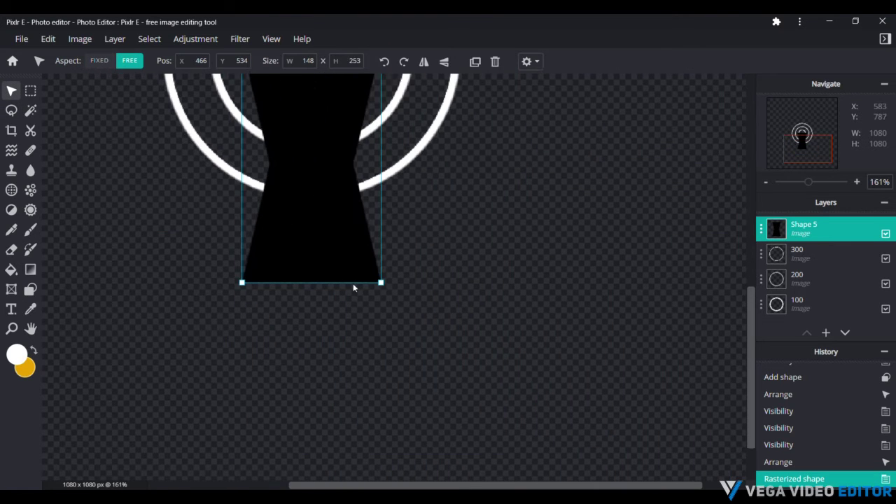
left_click_drag(382, 284, 474, 278)
mouse_move(433, 254)
left_mouse_down()
mouse_move(368, 240)
mouse_move(413, 271)
mouse_move(416, 256)
mouse_move(427, 255)
left_mouse_up()
scroll(399, 250, "down", 3)
scroll(426, 255, "up", 4)
left_click(570, 384)
scroll(256, 378, "up", 4)
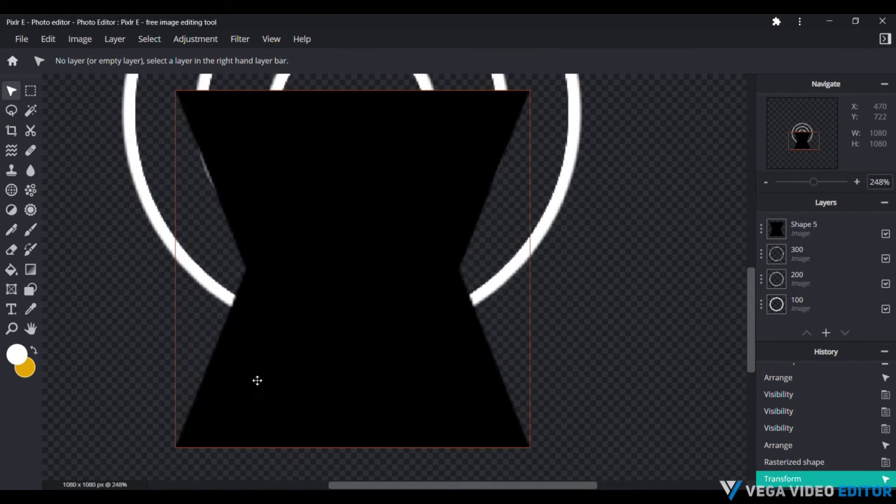
Reorder the layers so that ring layer 300 lies above Shape 5
left_click(11, 110)
scroll(364, 392, "down", 2)
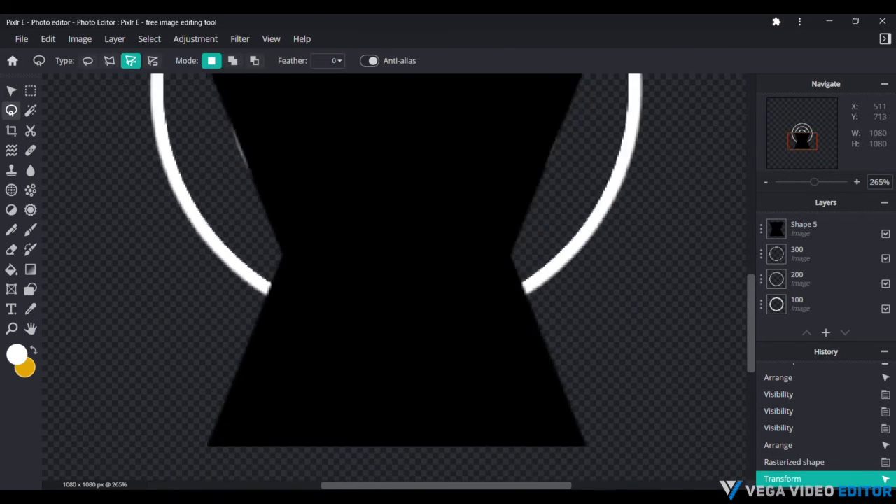
scroll(364, 392, "up", 4)
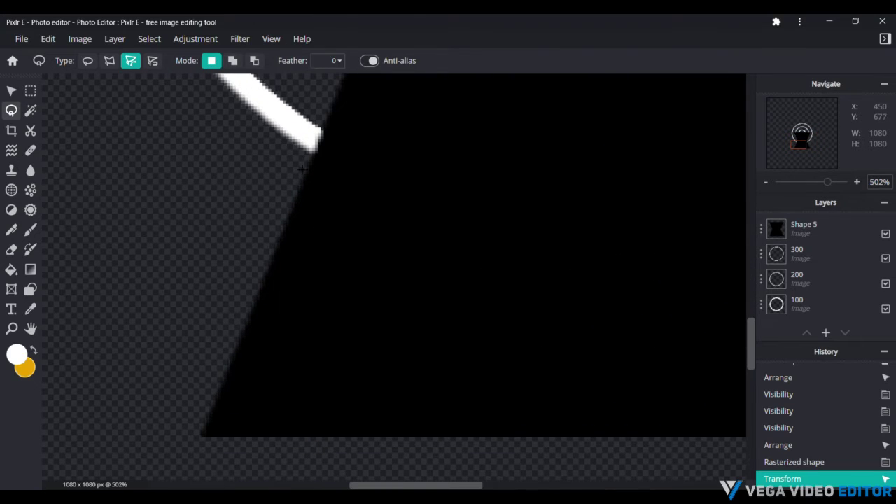
scroll(301, 170, "down", 1)
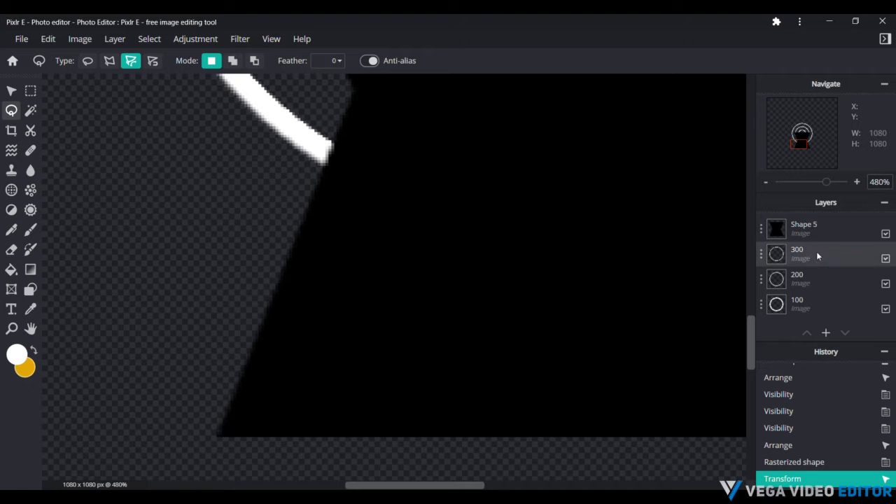
left_click_drag(817, 253, 827, 229)
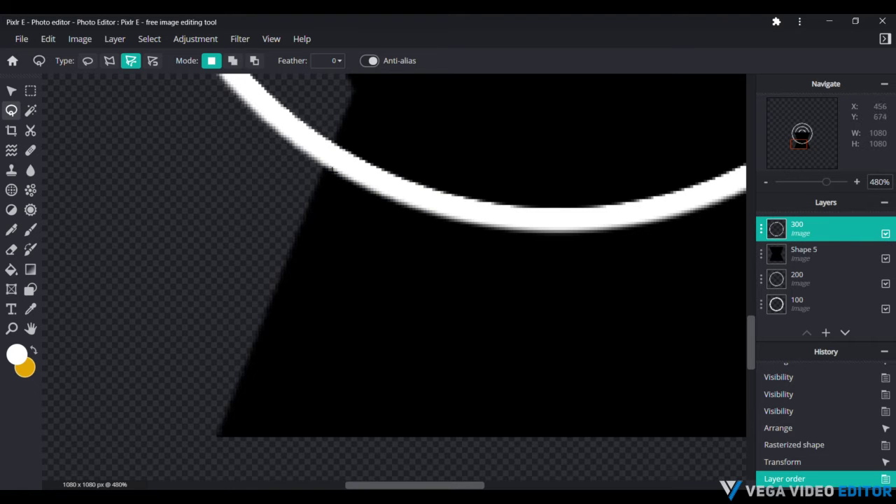
Lasso the part of the black shape below the outer ring, following the ring's lower edge and the shape's two sides and base
scroll(242, 210, "down", 3)
left_click(294, 207)
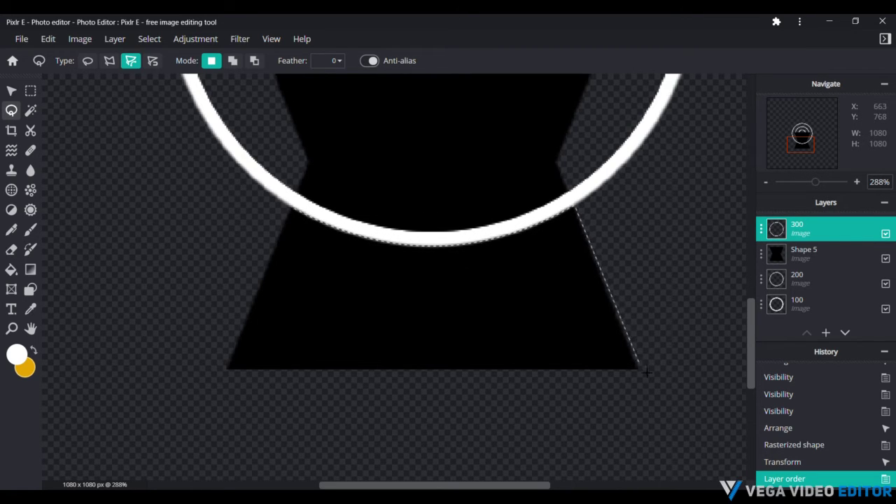
scroll(645, 373, "up", 5)
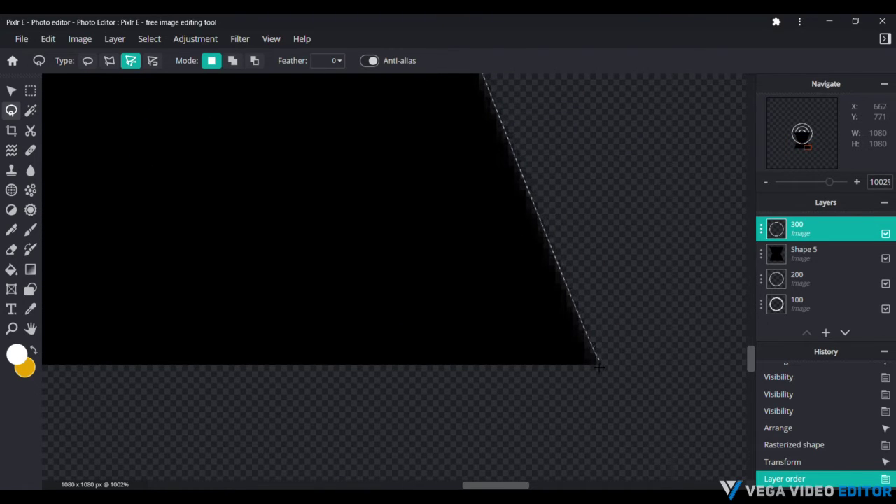
scroll(453, 336, "down", 2)
scroll(453, 336, "down", 2)
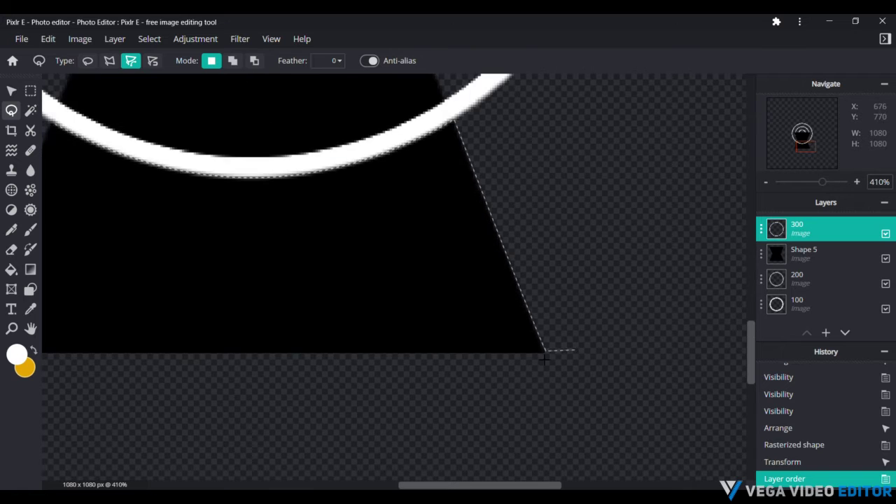
scroll(462, 337, "up", 3)
scroll(490, 343, "down", 4)
scroll(192, 385, "up", 6)
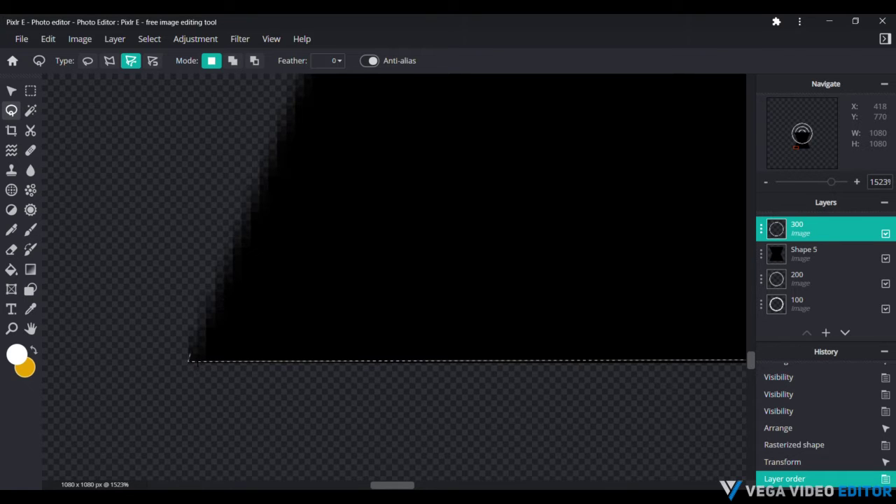
left_click(190, 360)
scroll(210, 308, "down", 7)
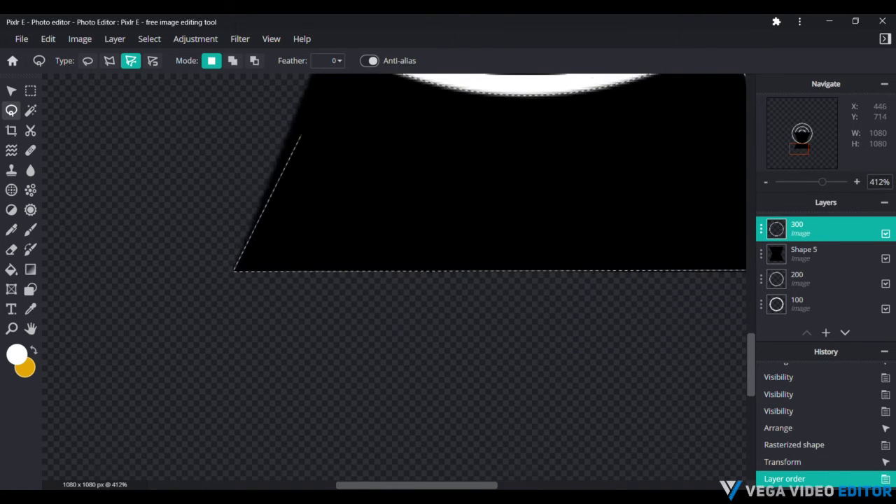
scroll(280, 364, "down", 5)
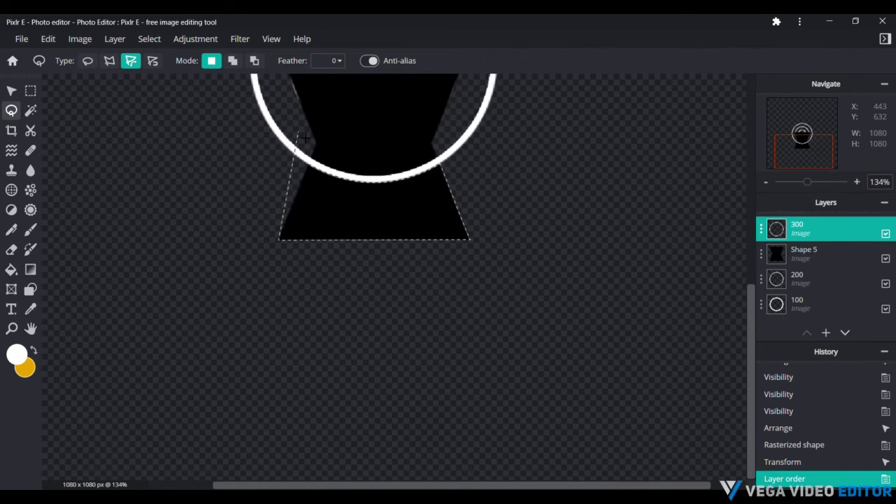
scroll(305, 138, "up", 6)
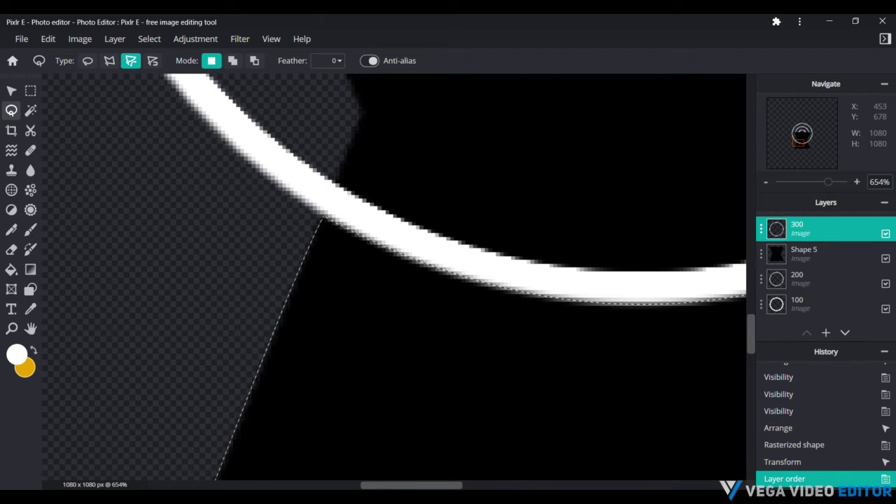
left_click(322, 219)
scroll(698, 262, "down", 3)
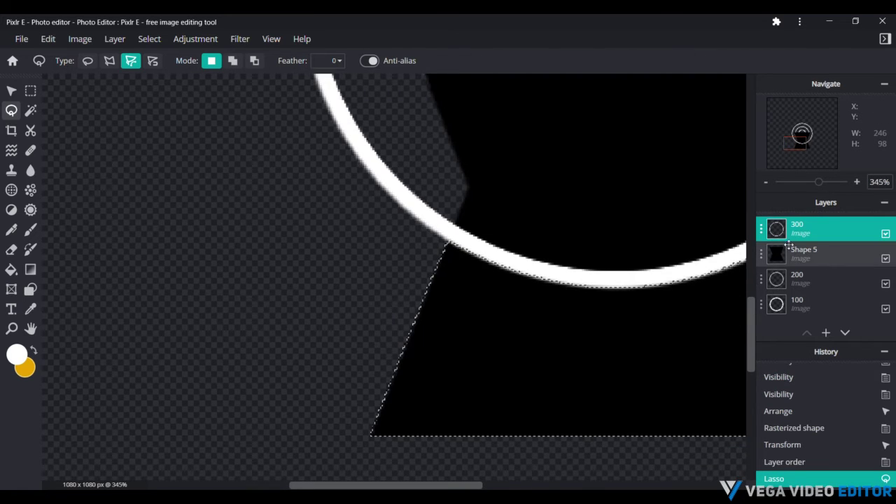
Cut the selected part out of the Shape 5 layer, delete the rest of that layer, and paste the cut piece back
left_click(843, 249)
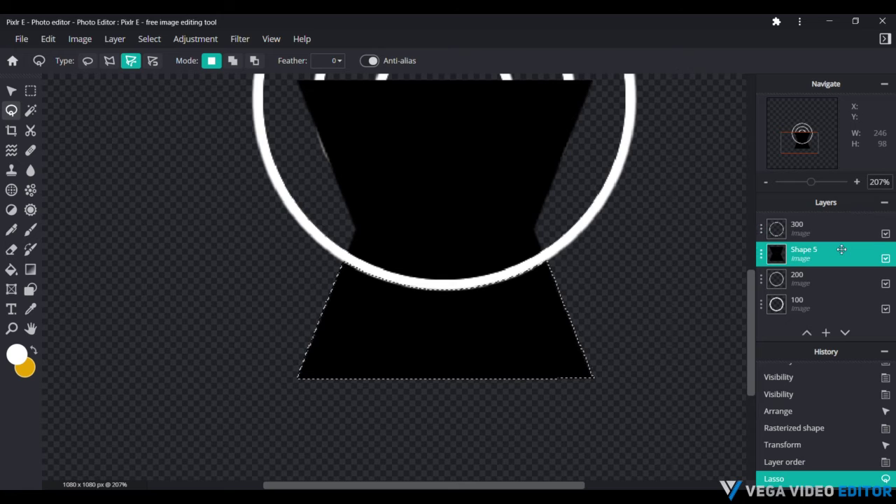
key("ctrl+x")
key("ctrl+d")
key("Delete")
key("ctrl+v")
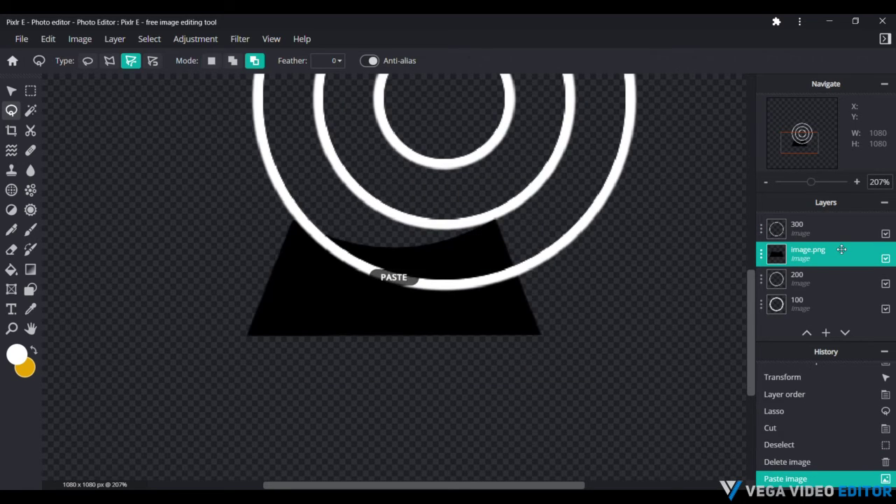
Move the pasted black piece directly beneath the outer ring to X 418, Y 673, and deselect it
left_click(11, 90)
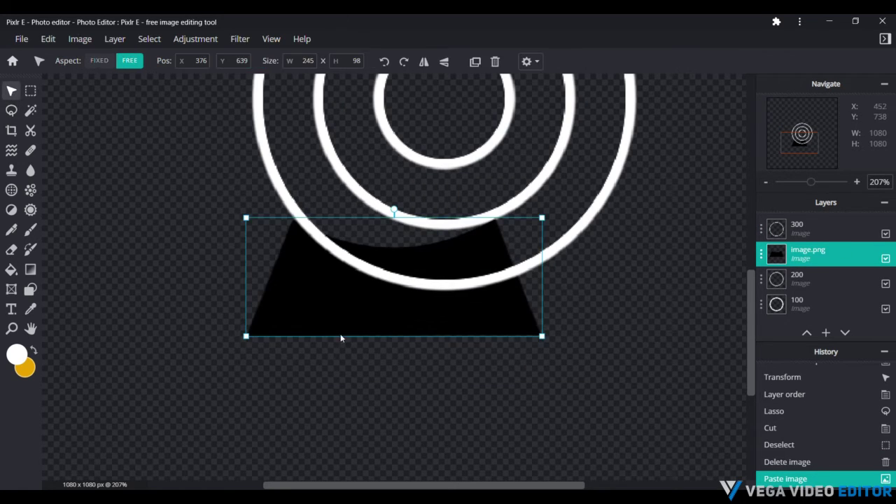
left_click_drag(349, 327, 403, 369)
left_click(651, 273)
scroll(672, 245, "down", 5)
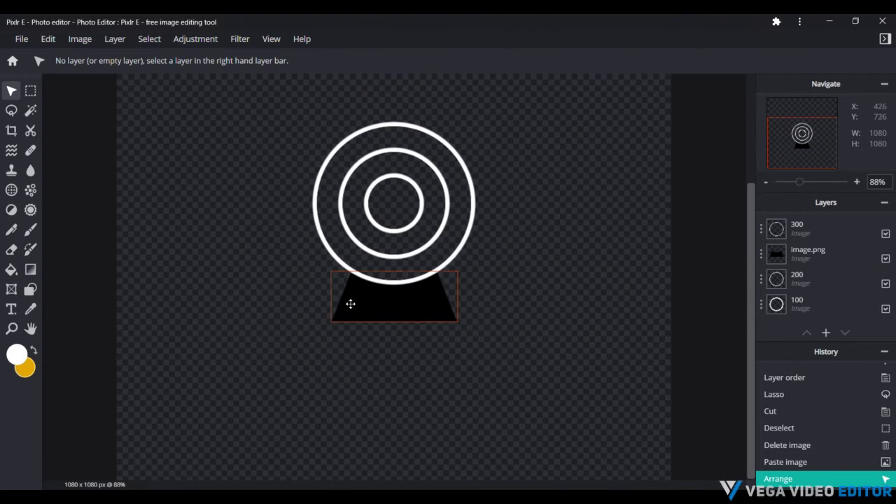
Apply a white outline of size 10 at 100% opacity to the black stand piece, keeping the outline only
left_click(350, 303)
left_click(115, 38)
mouse_move(149, 39)
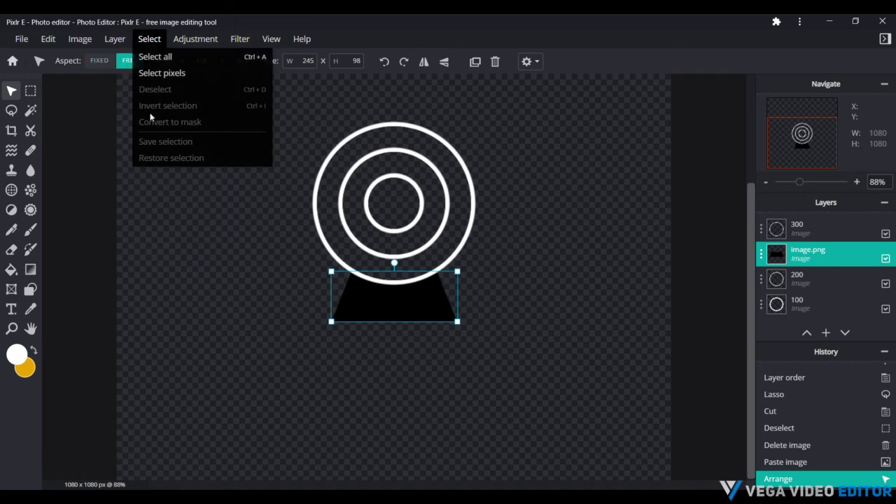
mouse_move(208, 36)
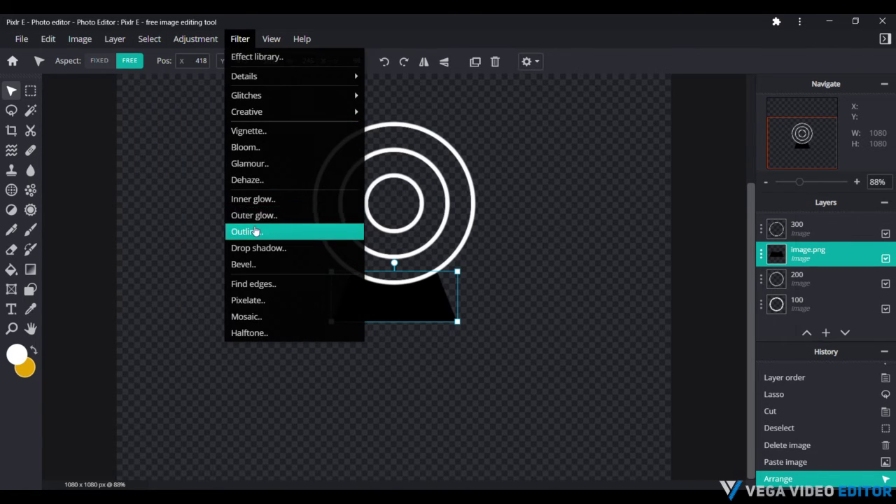
left_click(256, 232)
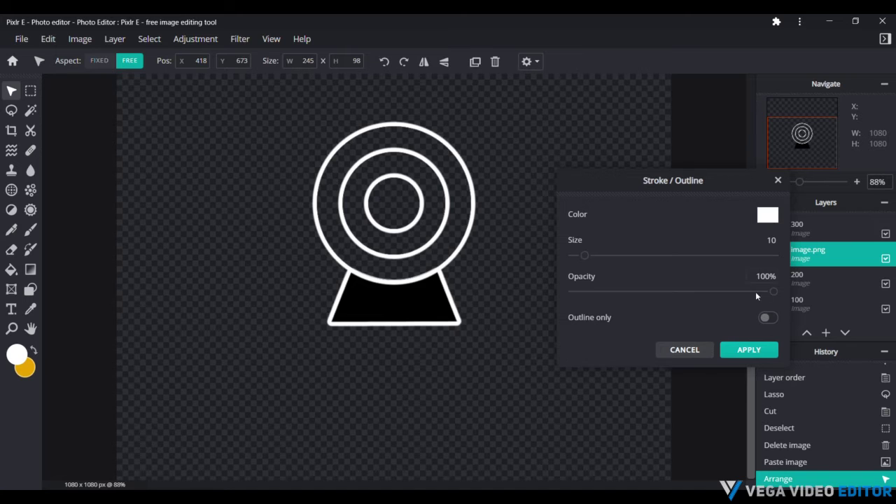
left_click(767, 320)
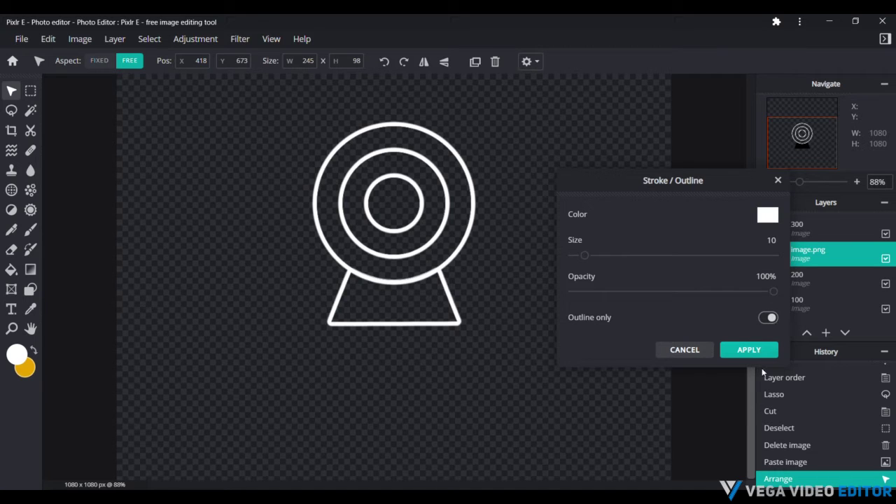
left_click(748, 350)
left_click(582, 319)
scroll(583, 319, "down", 5)
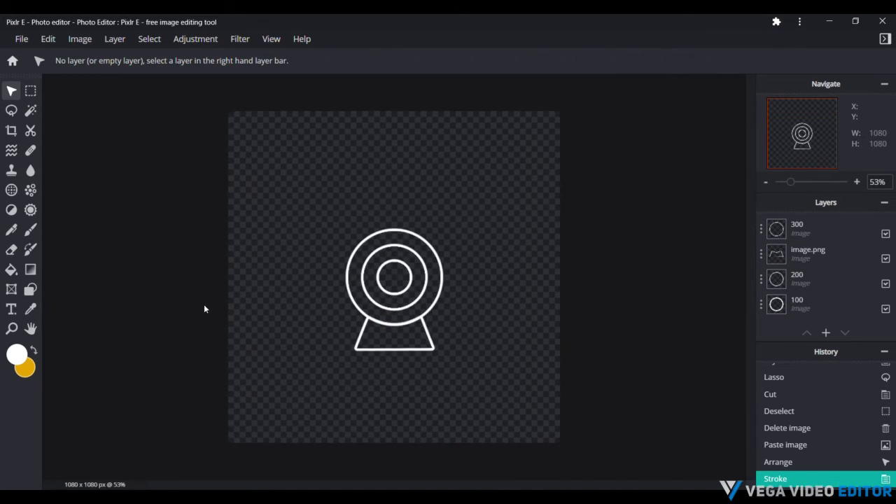
left_click(425, 275)
left_click_drag(424, 274, 427, 266)
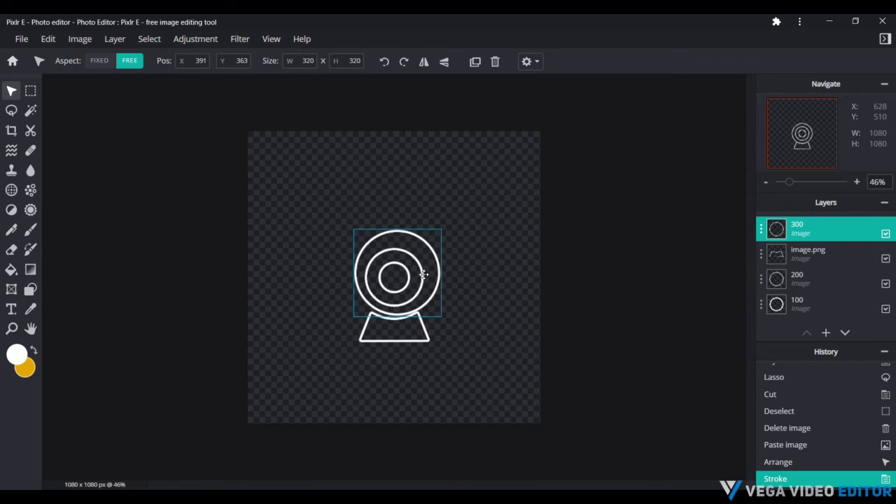
key("ctrl+z")
key("ctrl+z")
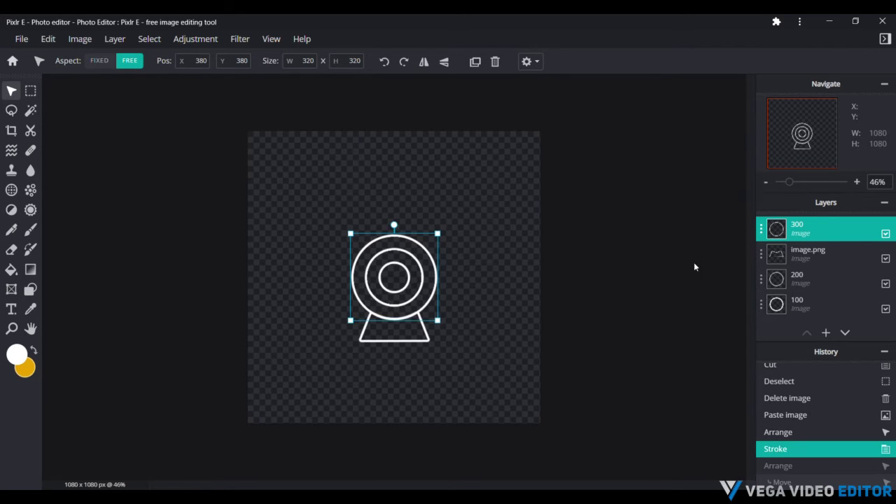
Place the image.png layer at the bottom of the layer stack and rename it bottom "stand"
left_click_drag(812, 254, 839, 302)
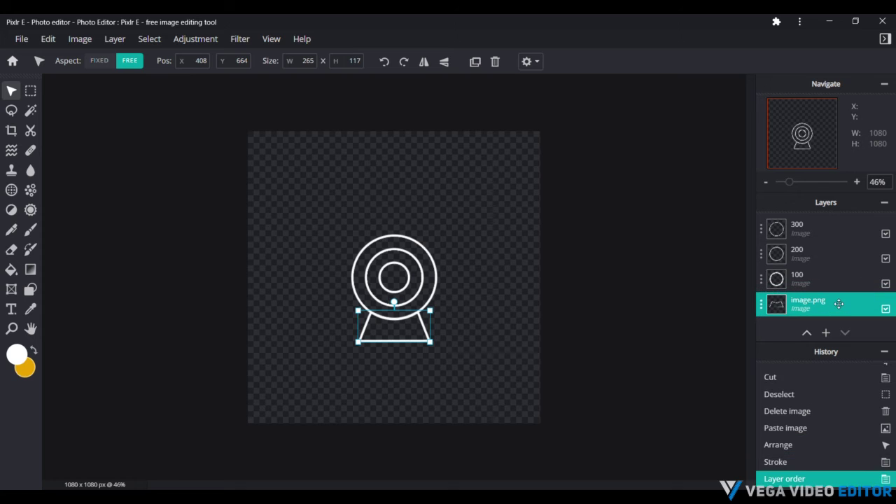
left_click(839, 302)
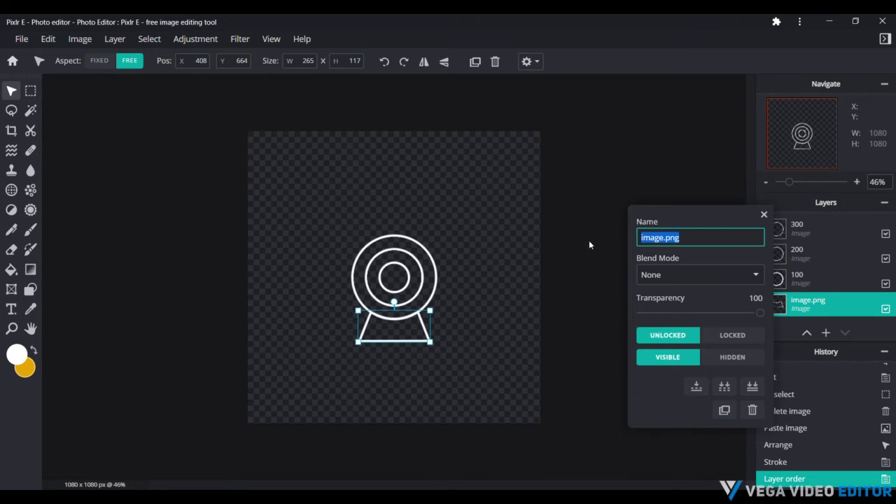
type("bottom sn")
key("BackSpace")
key("BackSpace")
type("\"")
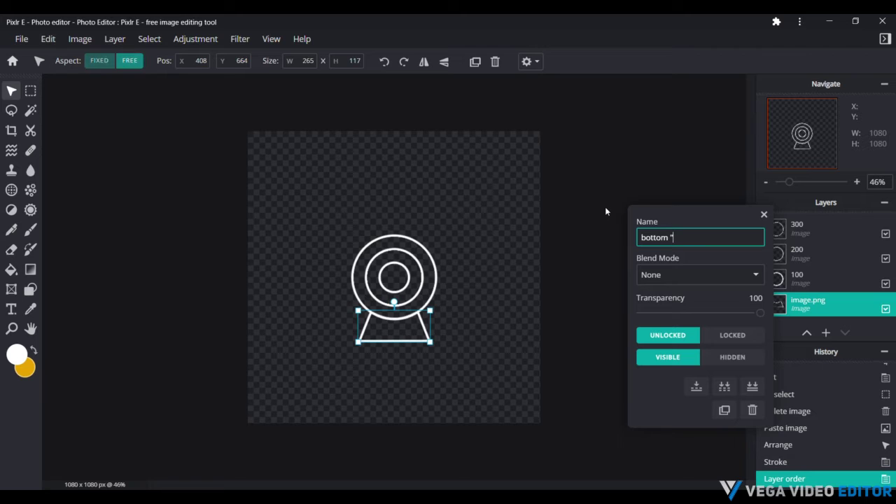
type("stand\"")
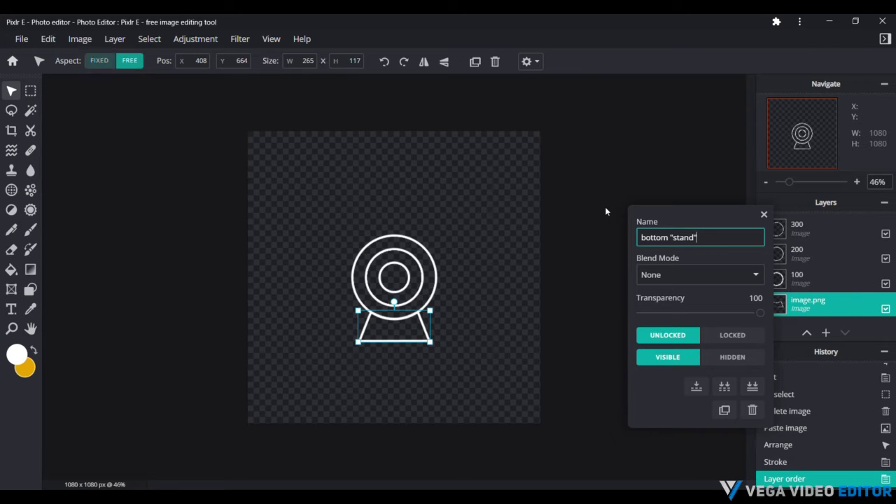
key("Return")
left_click(549, 183)
scroll(307, 261, "up", 3)
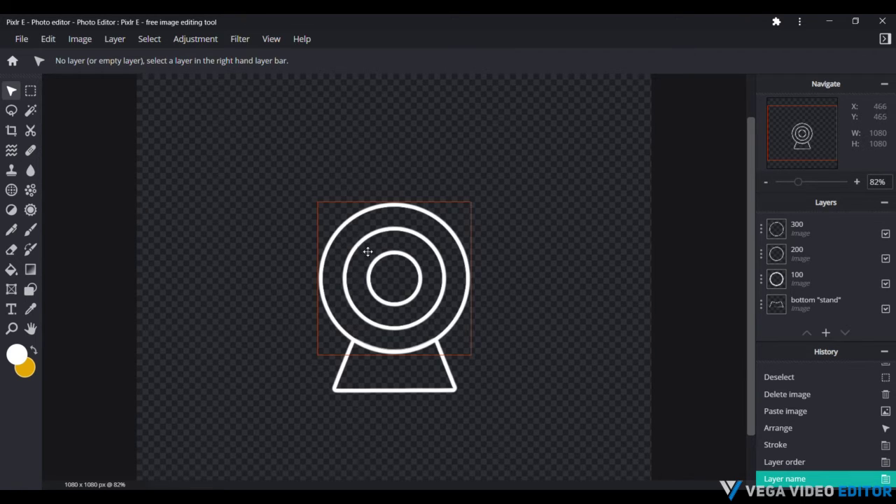
scroll(541, 268, "down", 5)
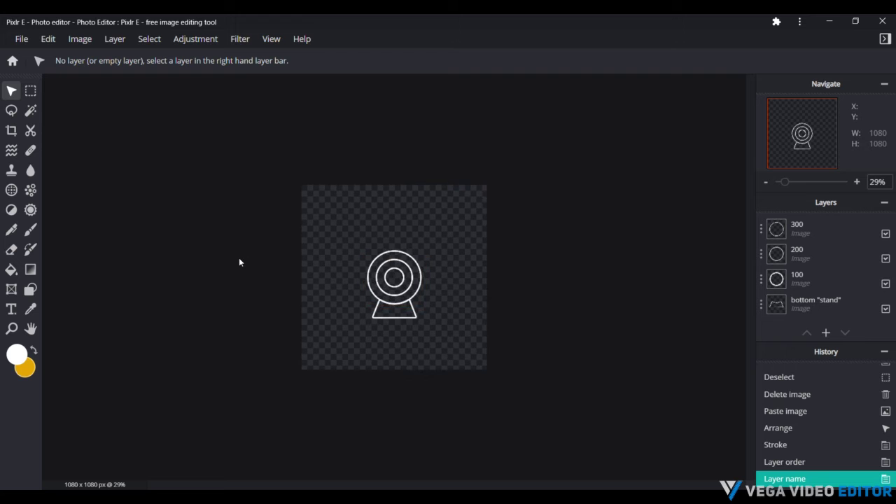
scroll(231, 259, "up", 4)
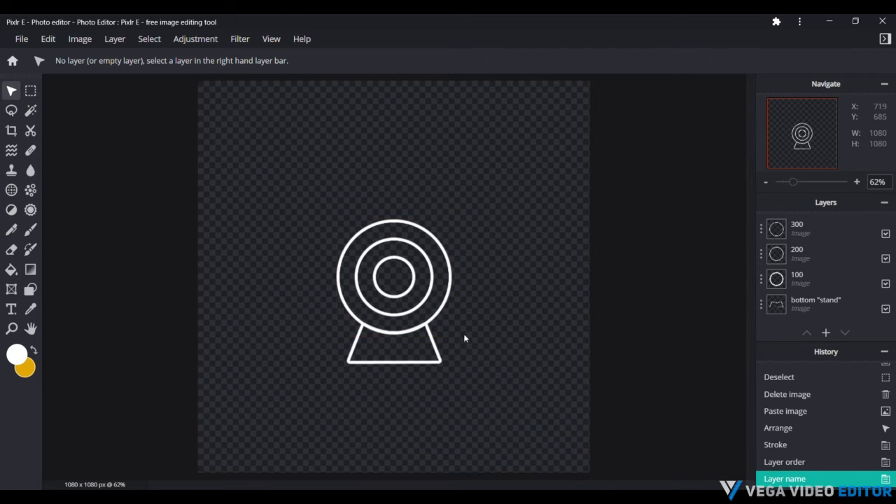
Draw a white pinched custom shape just below the stand, about as wide as the outer ring
scroll(371, 405, "up", 5)
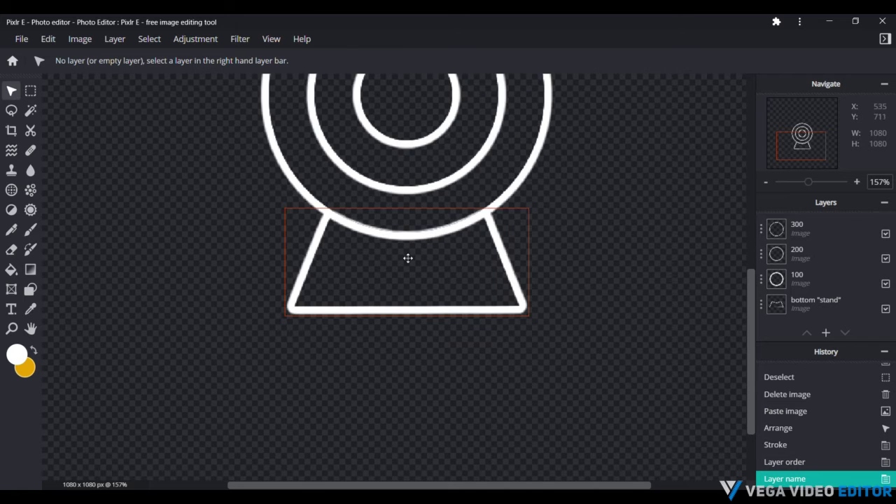
left_click(32, 269)
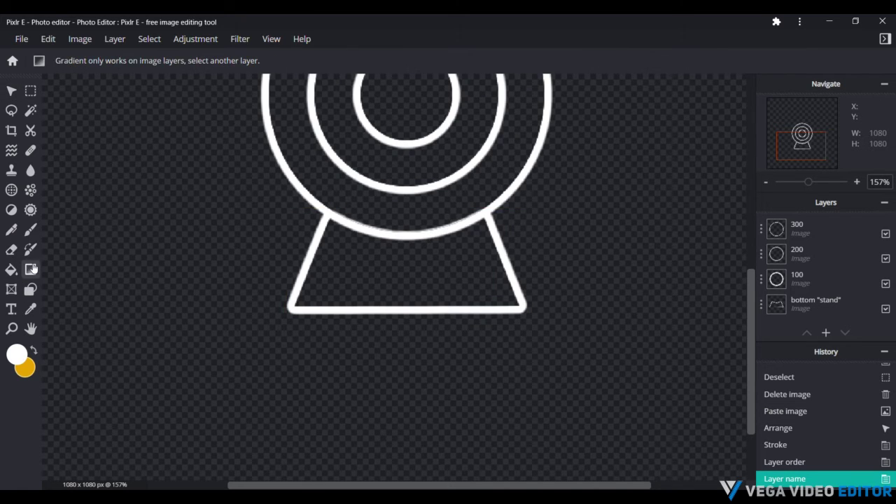
left_click(33, 232)
left_click(30, 288)
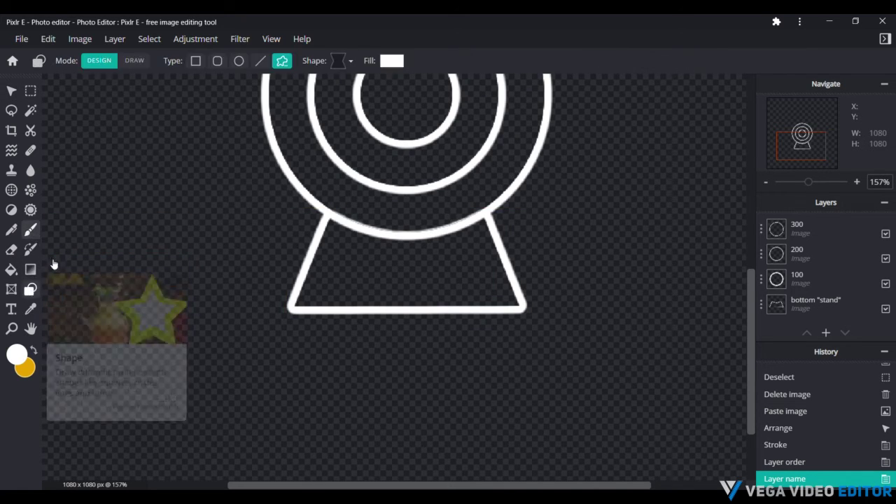
left_click_drag(267, 327, 555, 436)
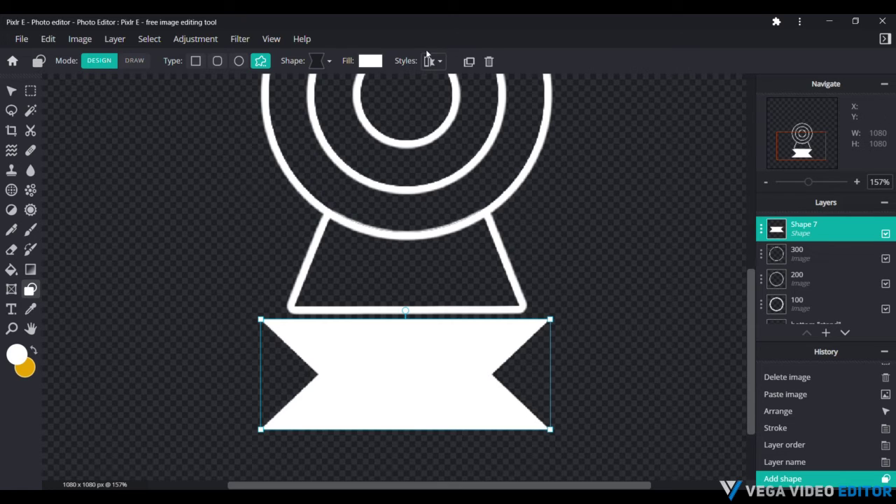
Move the white pinched shape up over the stand and enlarge it until it extends past both sides of the stand
left_click_drag(401, 351, 369, 318)
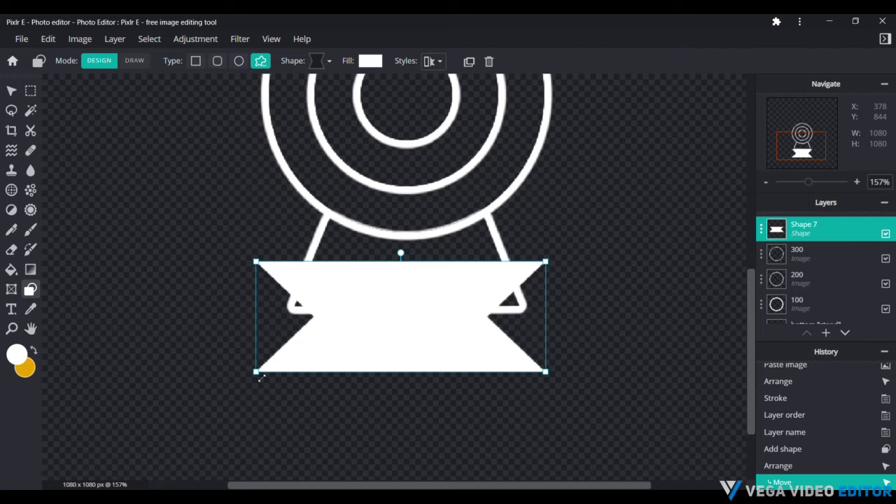
left_click_drag(261, 377, 229, 381)
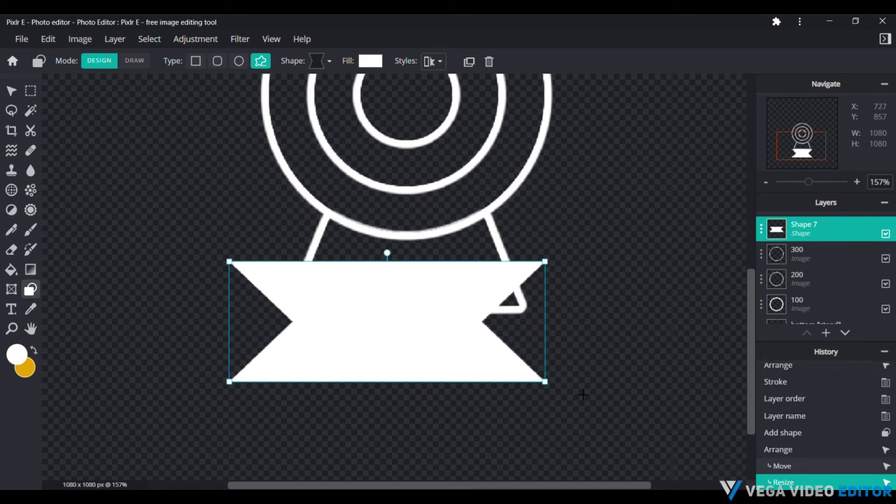
left_click_drag(547, 388, 590, 397)
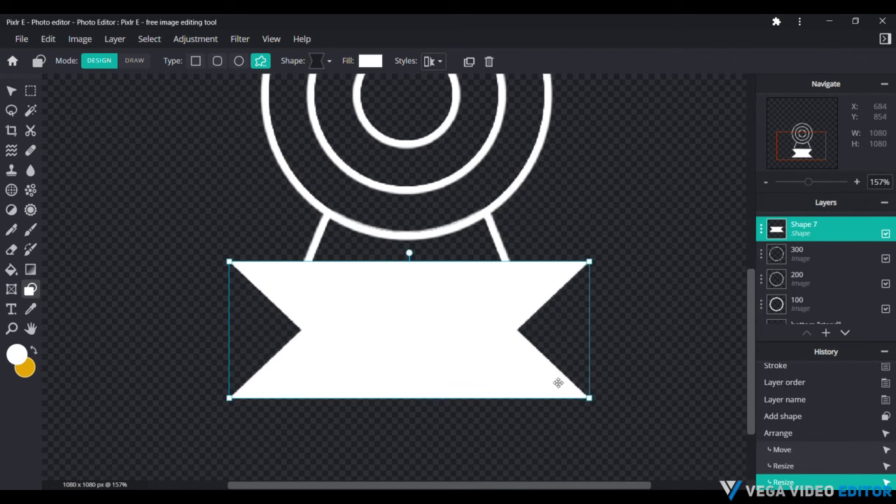
Set the Shape 7 layer's transparency to 33 and move the shape up so its narrow waist meets the stand's base line
left_click(834, 236)
left_click(682, 313)
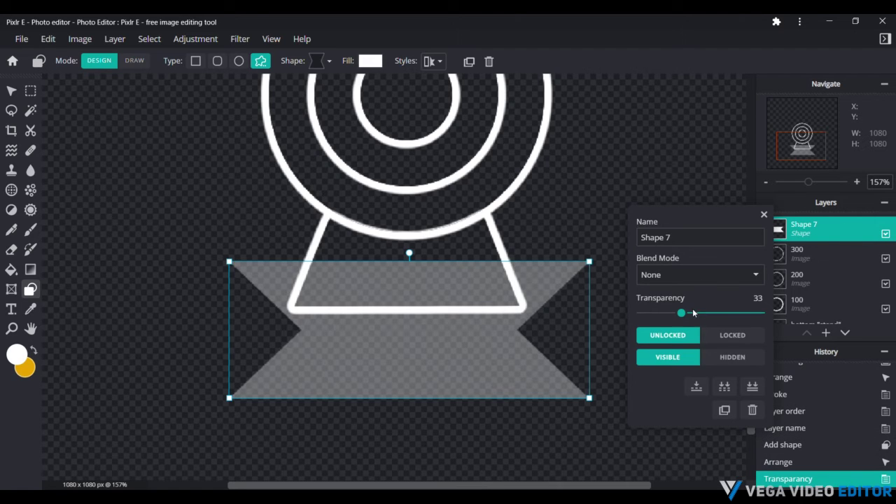
left_click(764, 214)
left_click_drag(457, 351, 457, 325)
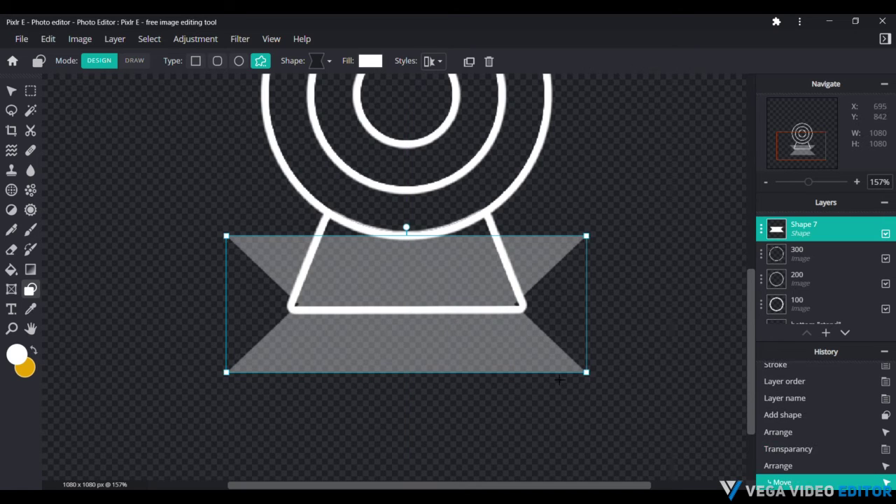
Enlarge the pinched shape slightly to about 401 px wide and move it down so its waist sits just below the stand's base line
left_click_drag(586, 371, 591, 376)
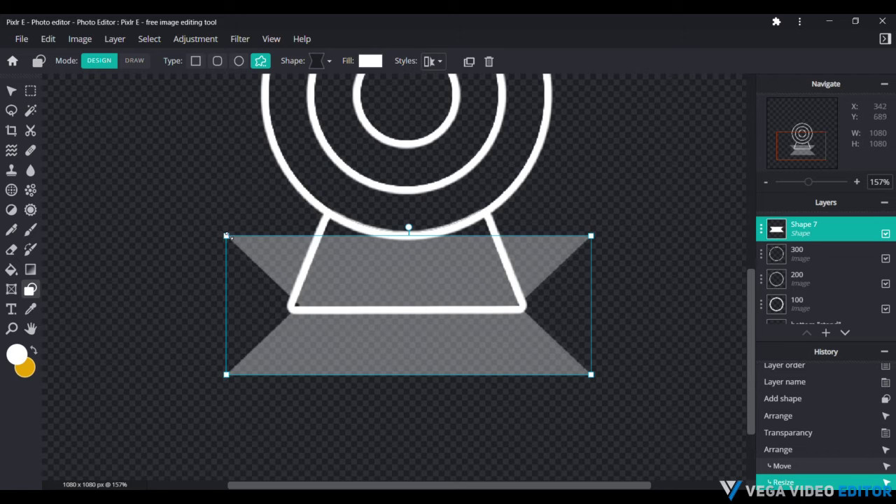
left_click_drag(227, 237, 224, 229)
left_click_drag(364, 300, 363, 327)
Restore the Shape 7 layer to full opacity
left_click(805, 228)
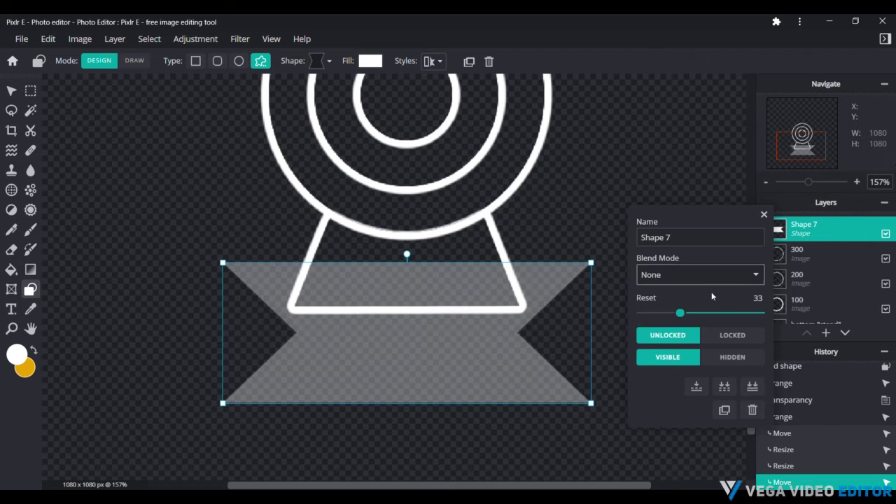
left_click(759, 313)
left_click(764, 214)
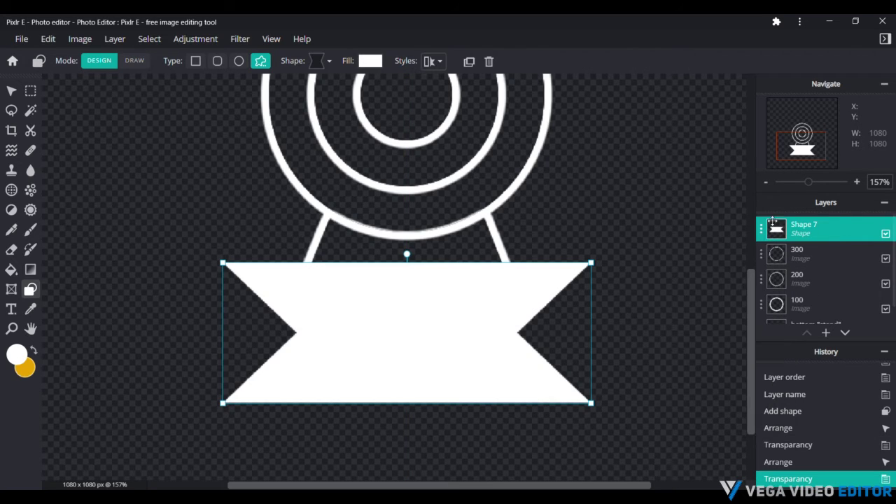
Switch to the polygonal lasso and rasterize the Shape 7 layer
left_click(31, 110)
left_click(11, 110)
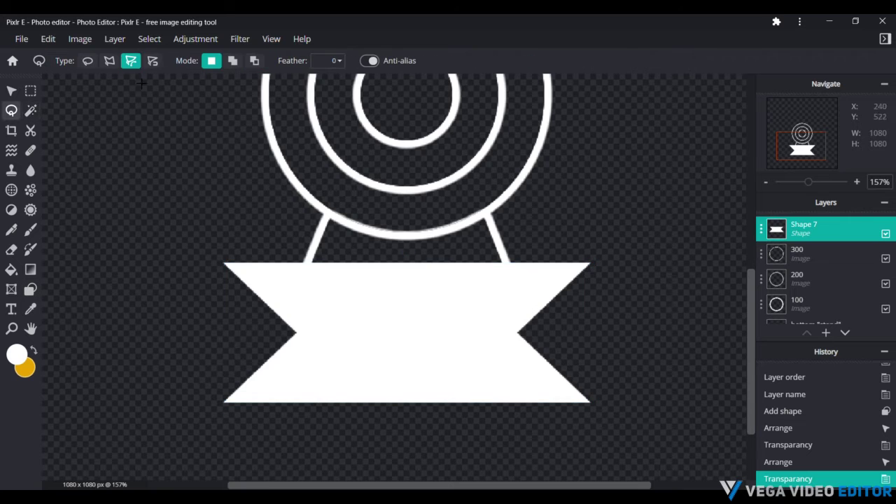
left_click(109, 61)
scroll(273, 441, "up", 3)
scroll(527, 299, "up", 3)
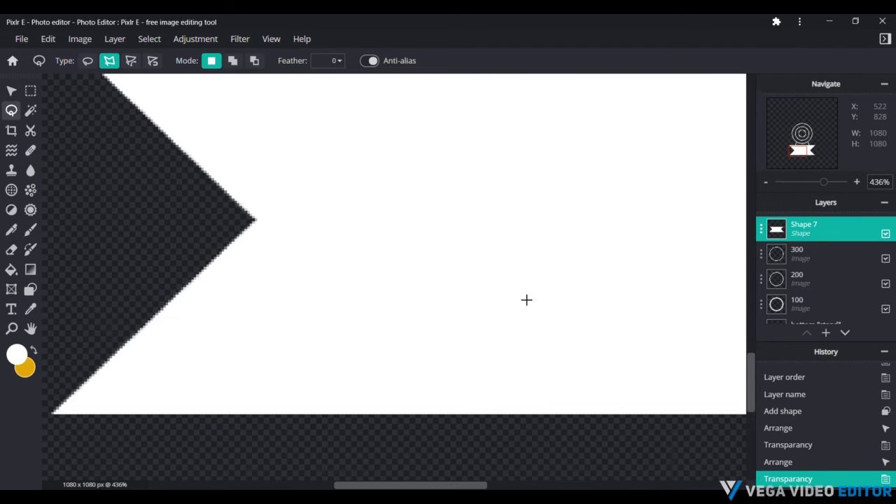
left_click(115, 39)
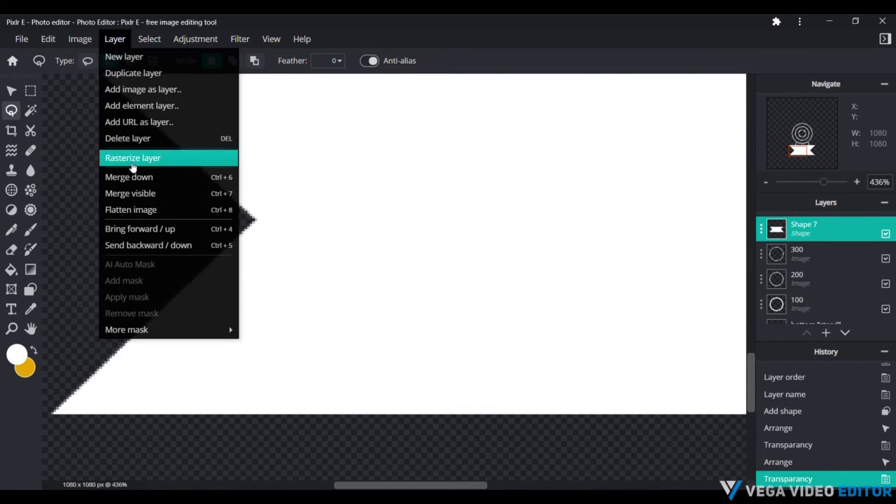
left_click(130, 160)
Try to select the pinched shape's upper half with a polygonal lasso running from notch to notch and around its upper corners
scroll(258, 207, "up", 2)
scroll(302, 226, "up", 4)
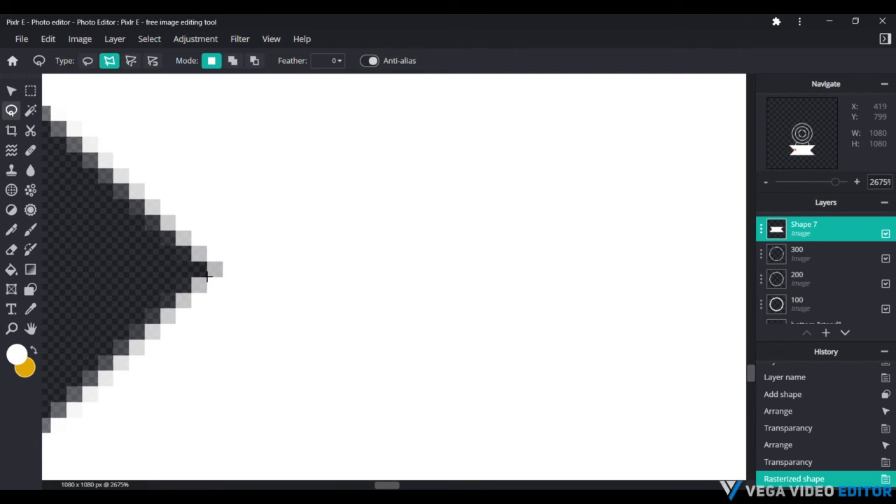
left_click(208, 277)
scroll(581, 260, "down", 7)
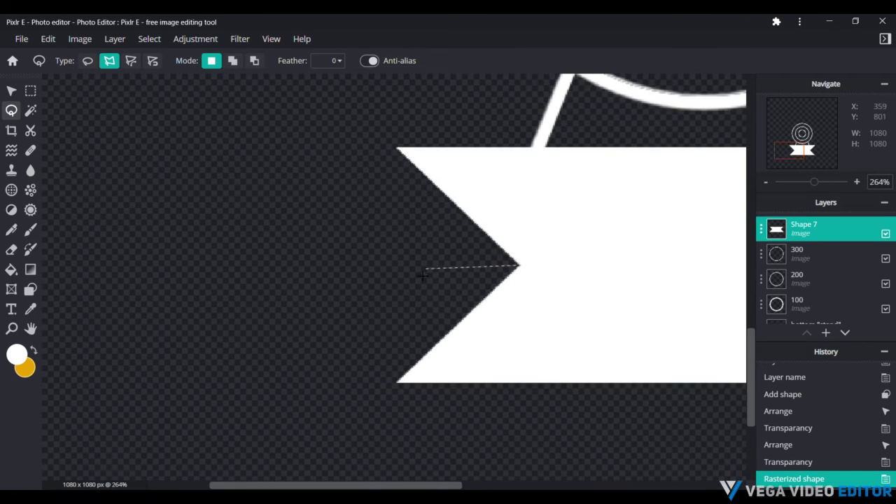
scroll(434, 269, "down", 2)
scroll(700, 259, "up", 4)
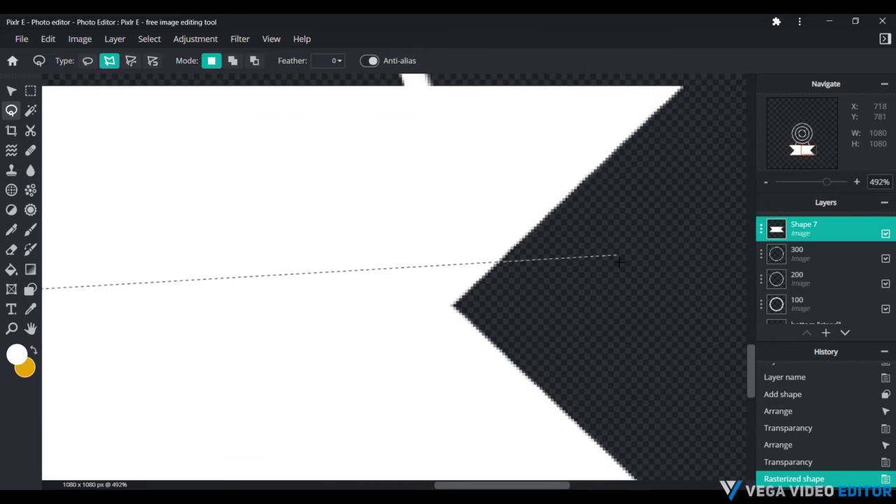
scroll(448, 294, "up", 5)
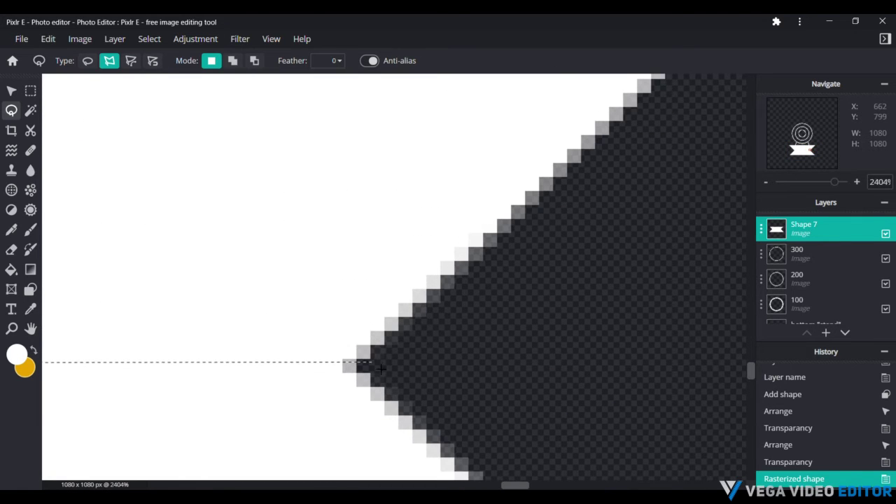
left_click(380, 369)
scroll(611, 386, "down", 6)
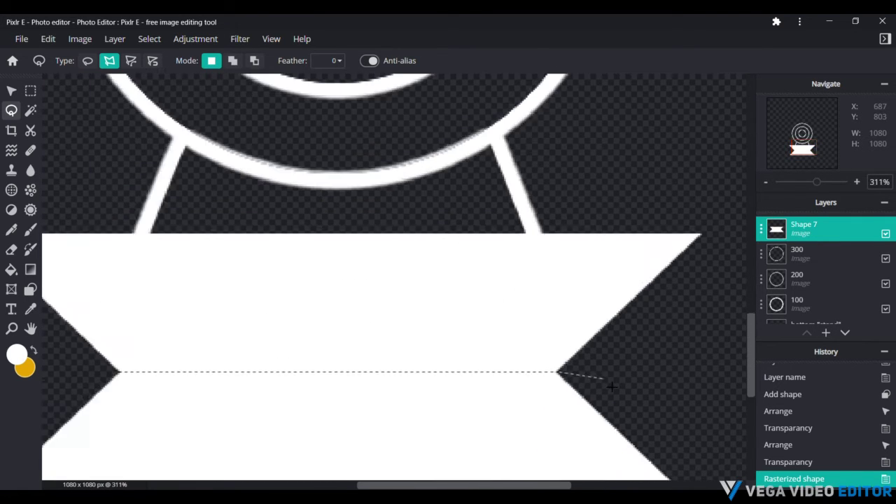
scroll(611, 386, "down", 3)
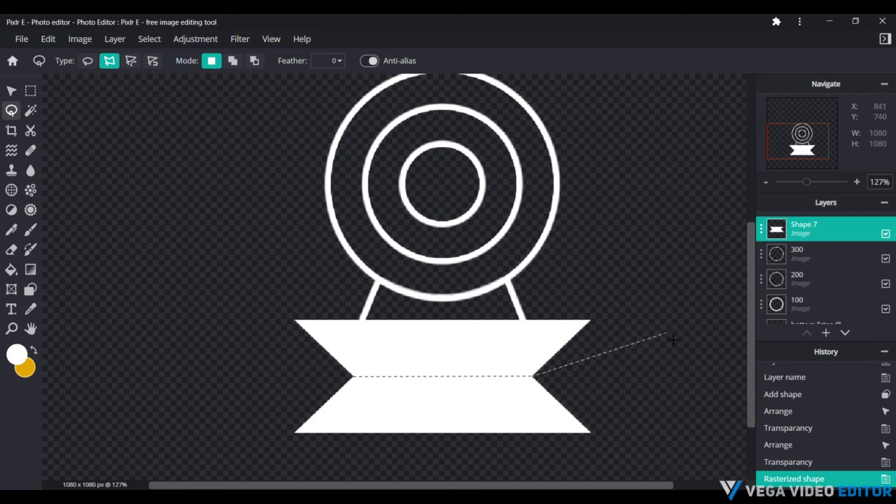
left_click(665, 334)
left_click(597, 289)
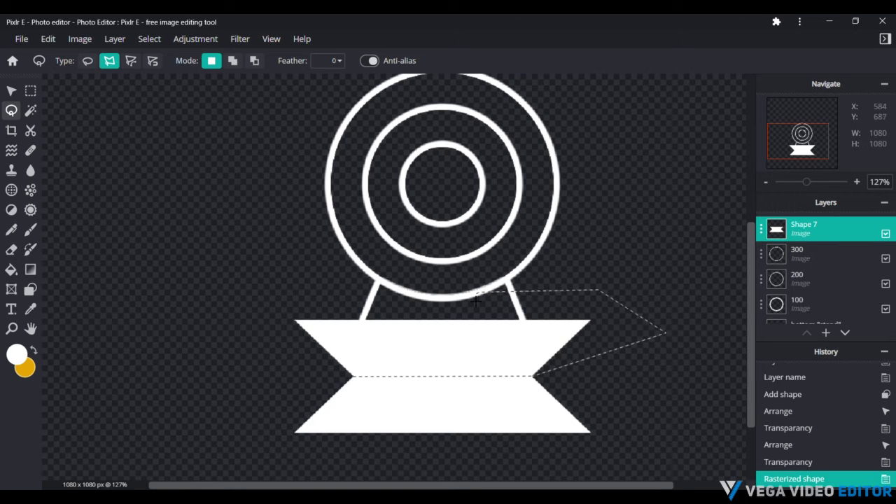
left_click(352, 381)
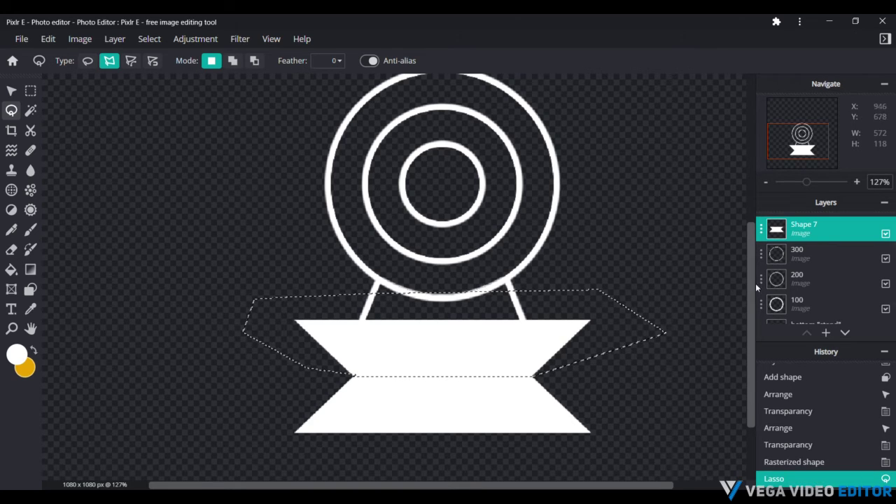
Cut out the lassoed upper half and deselect, and undo back to the rasterized shape
key("ctrl+x")
key("ctrl+d")
key("ctrl+z")
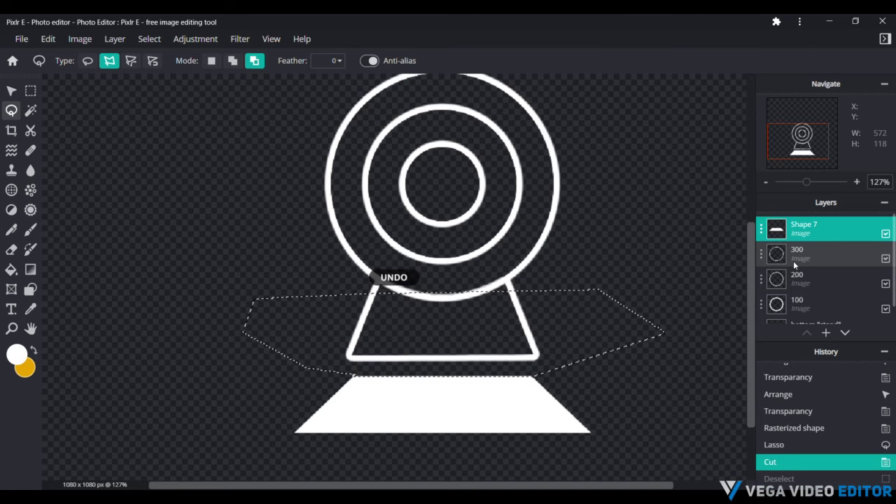
key("ctrl+z")
key("ctrl+z")
Lasso the pinched shape's upper half again, with a straight line between the two notch tips and a loop around the upper edge
scroll(480, 378, "up", 3)
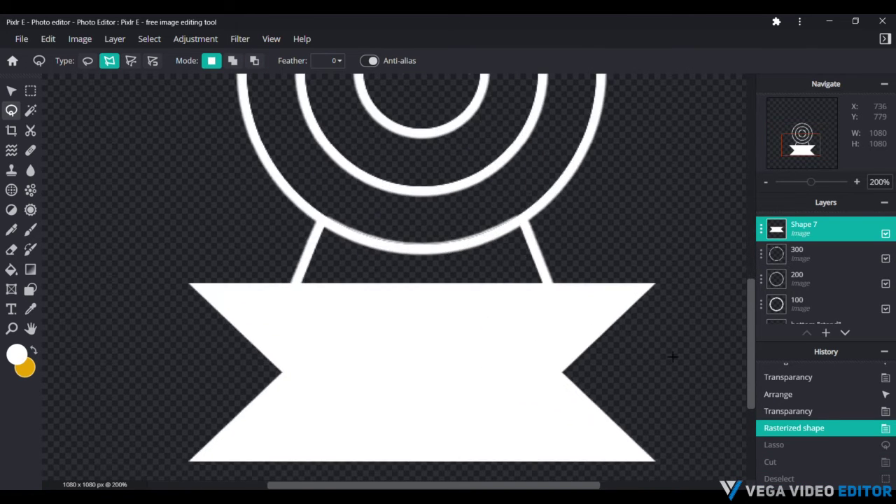
scroll(672, 357, "up", 10)
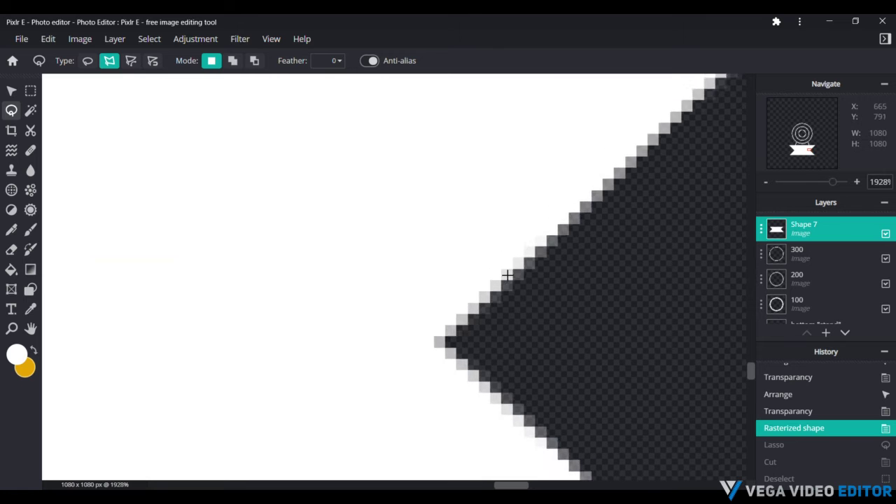
scroll(483, 308, "up", 2)
left_click(418, 336)
scroll(121, 306, "down", 12)
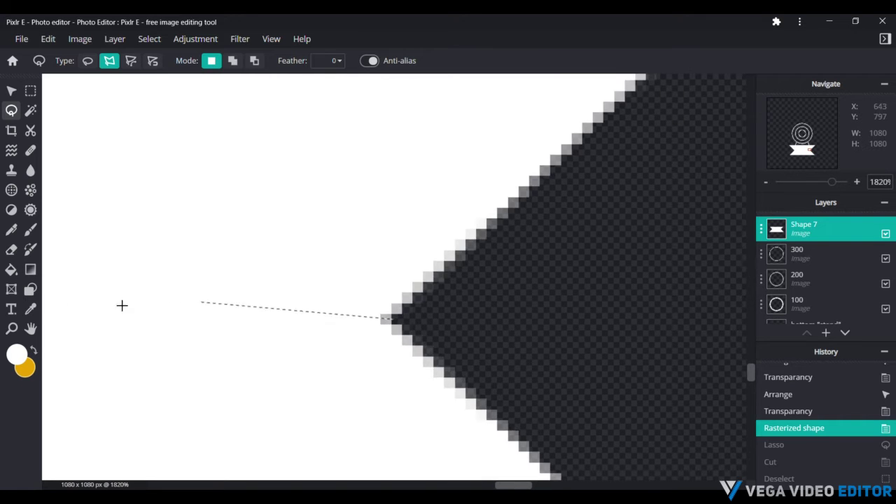
scroll(170, 314, "down", 2)
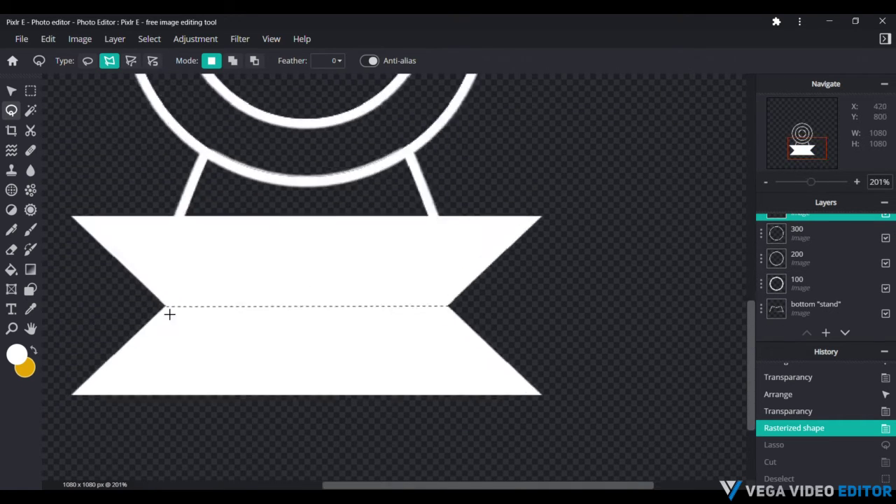
scroll(130, 314, "up", 6)
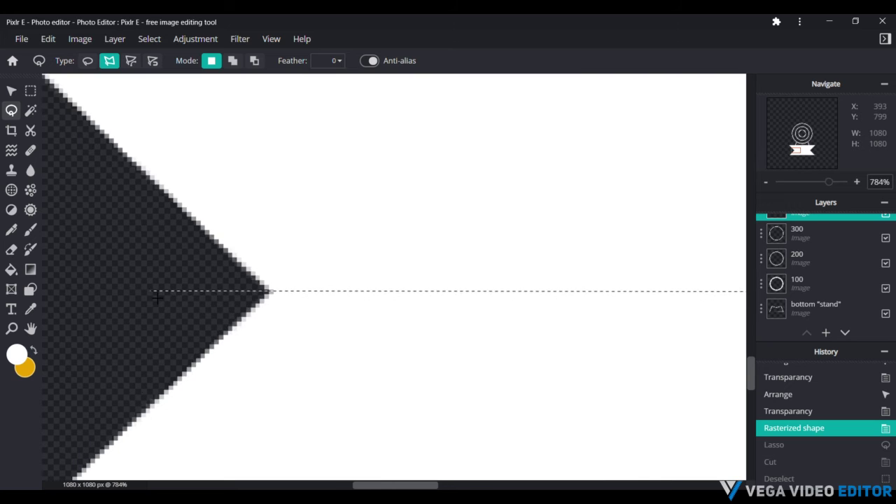
scroll(203, 289, "down", 5)
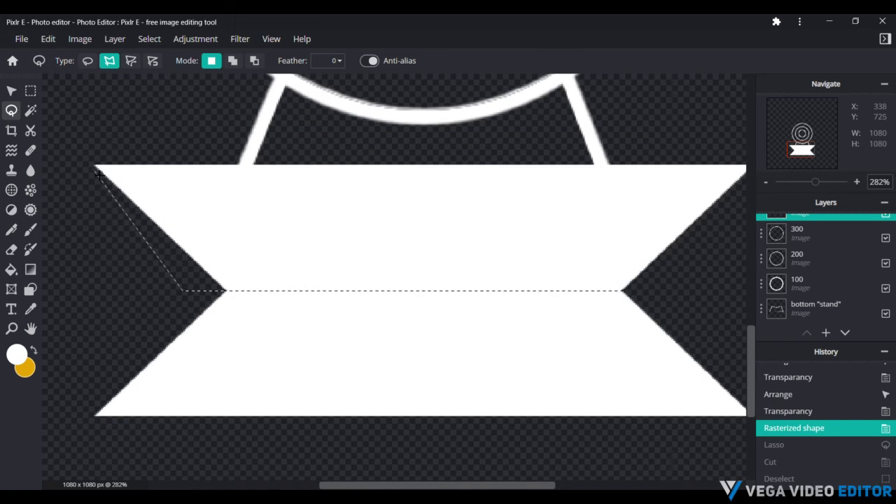
left_click(218, 133)
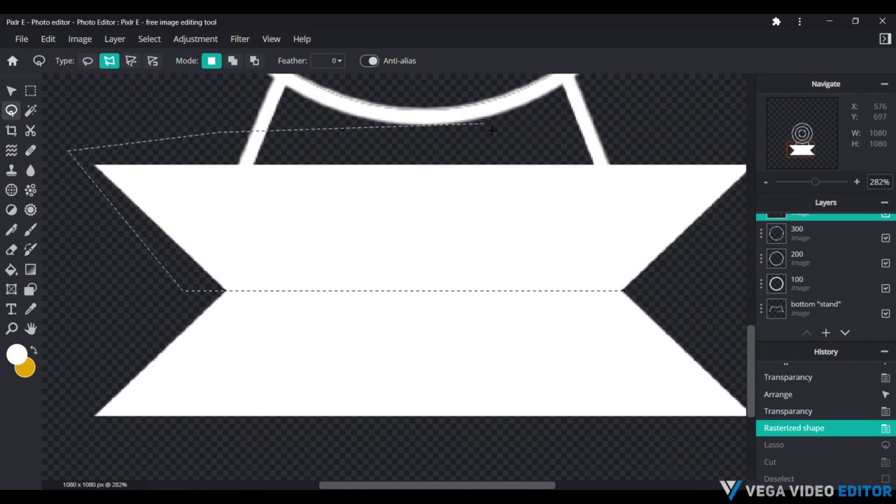
left_click(683, 126)
scroll(683, 126, "down", 3)
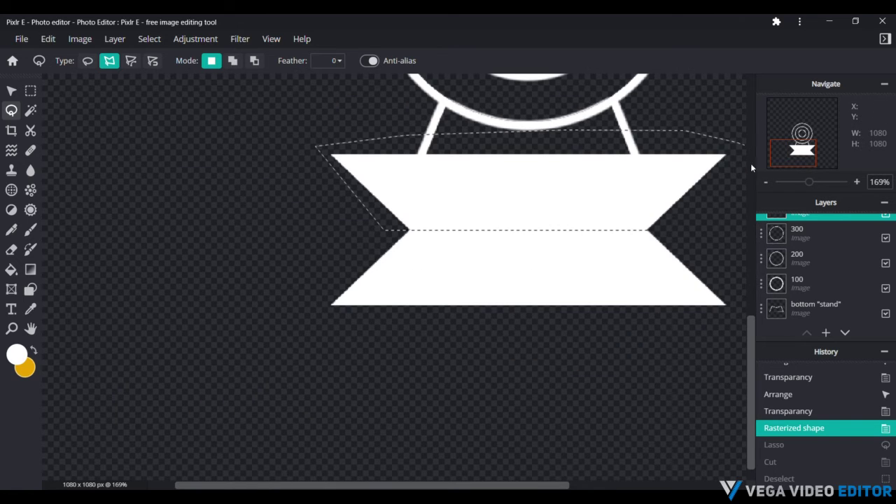
double_click(655, 238)
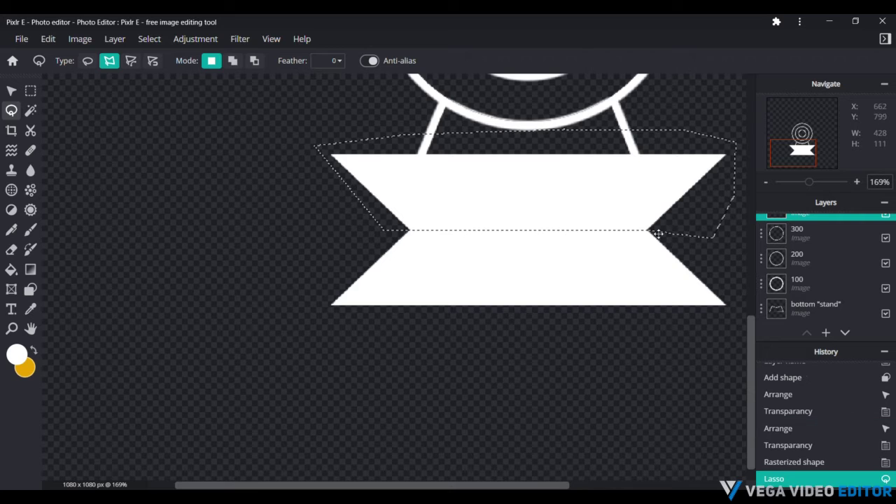
Cut the selected upper half out of the Shape 7 layer and clear the selection
key("alt")
key("ctrl+x")
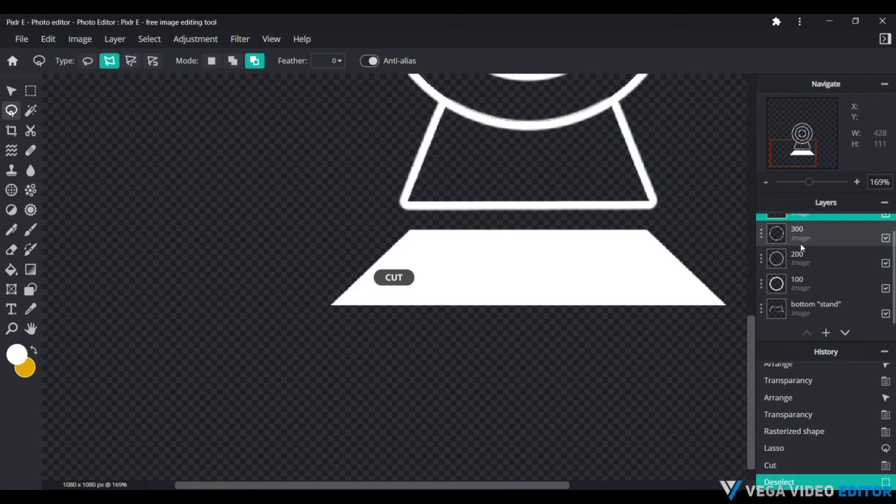
key("ctrl+d")
Move the remaining trapezoid up to Y 794 and apply a white, outline-only stroke of size 10 at 100% opacity
left_click(13, 92)
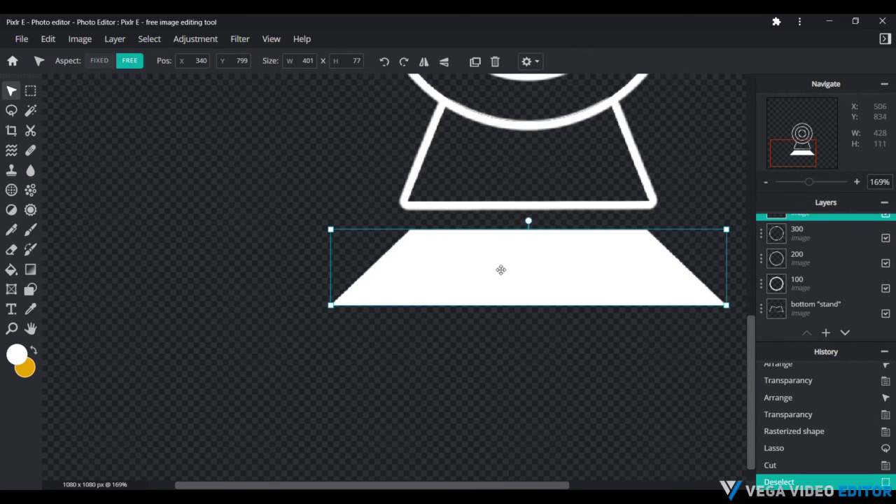
left_click_drag(501, 270, 501, 264)
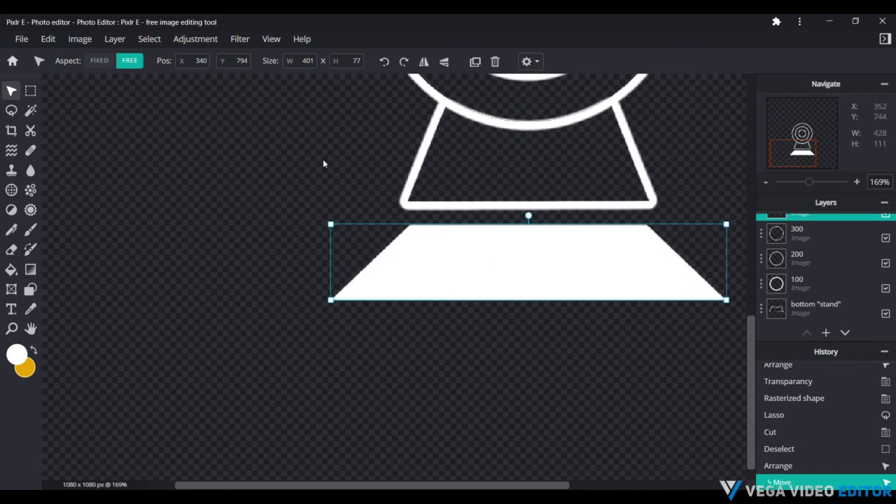
left_click(245, 38)
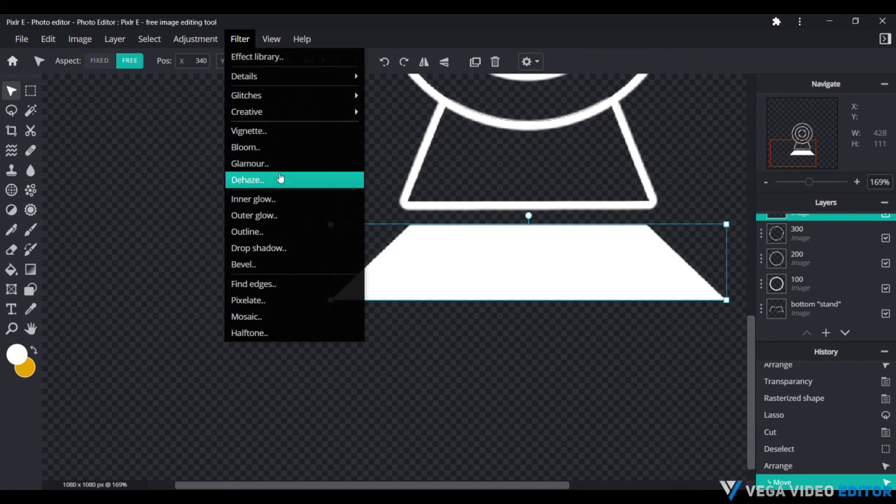
left_click(273, 231)
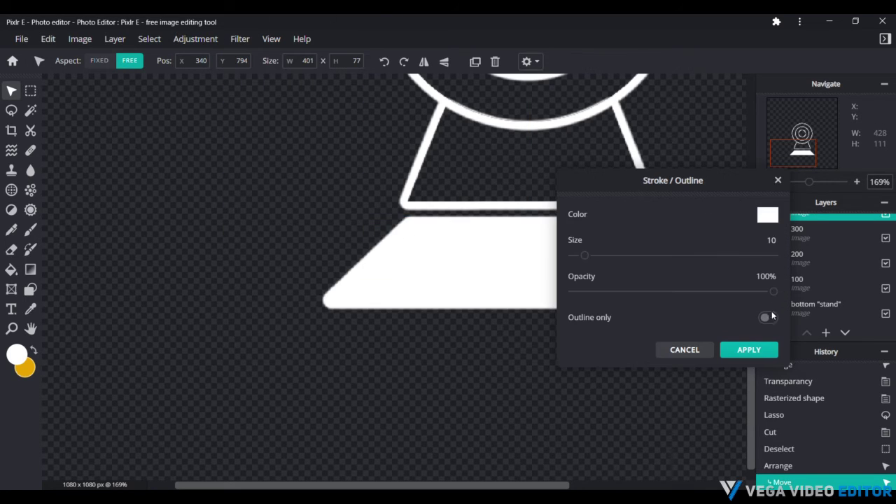
left_click(768, 317)
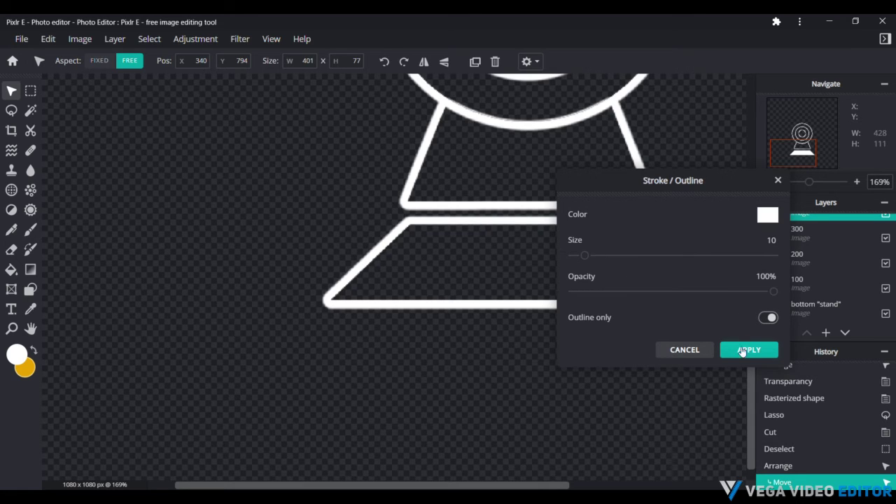
left_click(746, 349)
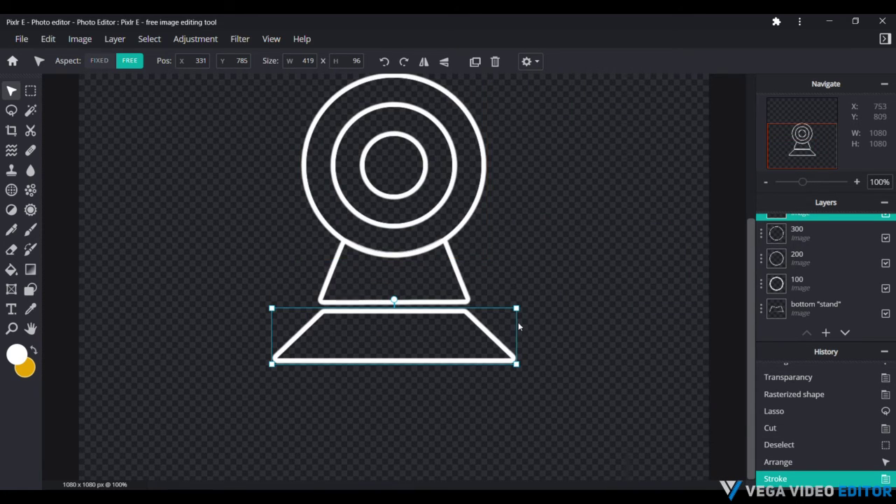
Widen the outlined trapezoid slightly, center it under the stand with its upper line overlapping the stand's base line, and deselect it
left_click_drag(517, 311, 525, 308)
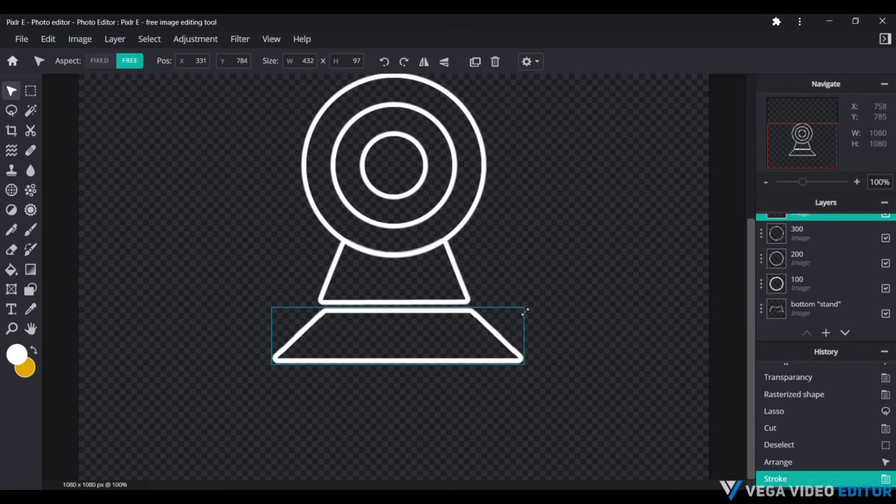
mouse_move(414, 343)
left_mouse_down()
mouse_move(402, 343)
mouse_move(409, 344)
left_mouse_up()
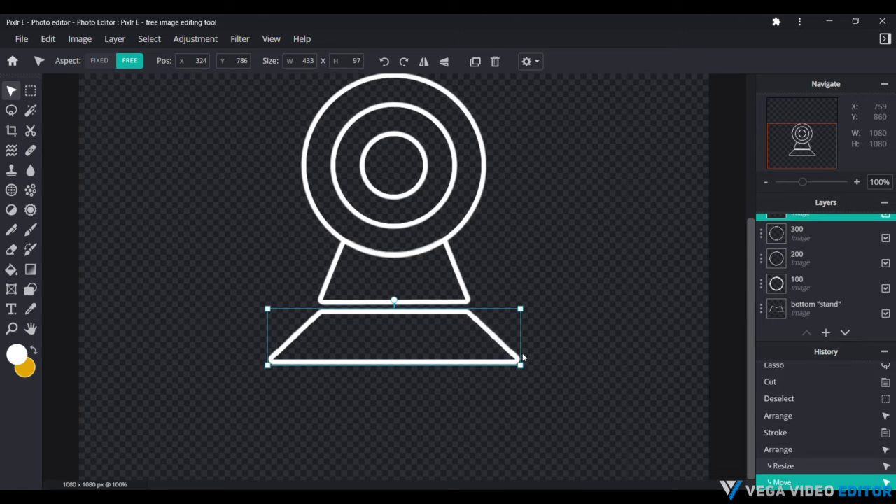
left_click_drag(523, 373, 483, 360)
left_click(583, 327)
key("ctrl+0")
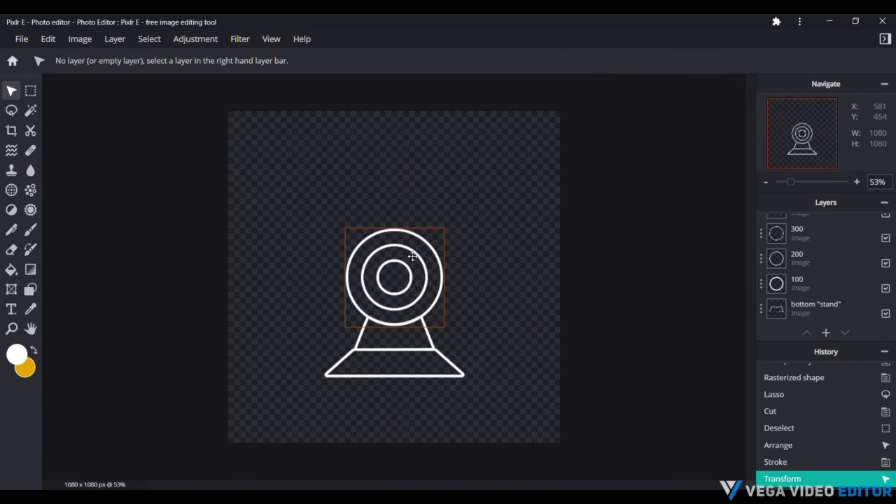
scroll(537, 357, "up", 8)
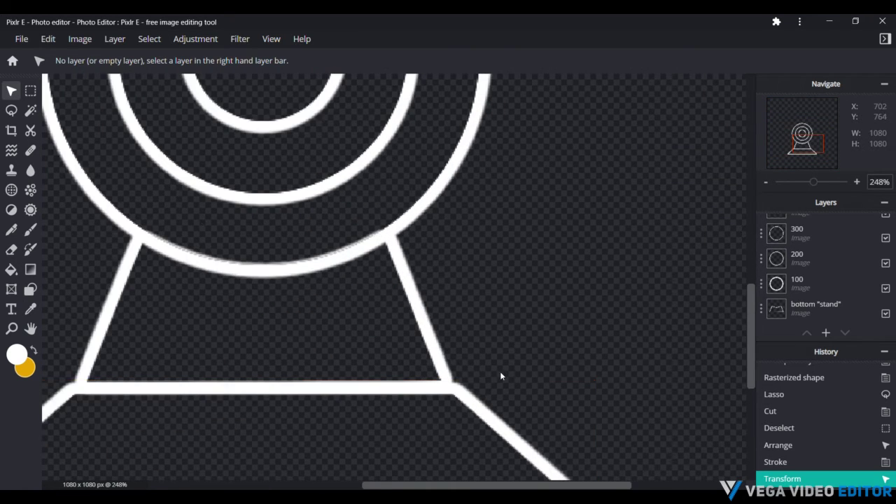
Duplicate the outlined trapezoid, place the copy below the original, enlarge it to about 733 by 164, and center it under the icon
scroll(535, 329, "down", 5)
scroll(536, 328, "down", 2)
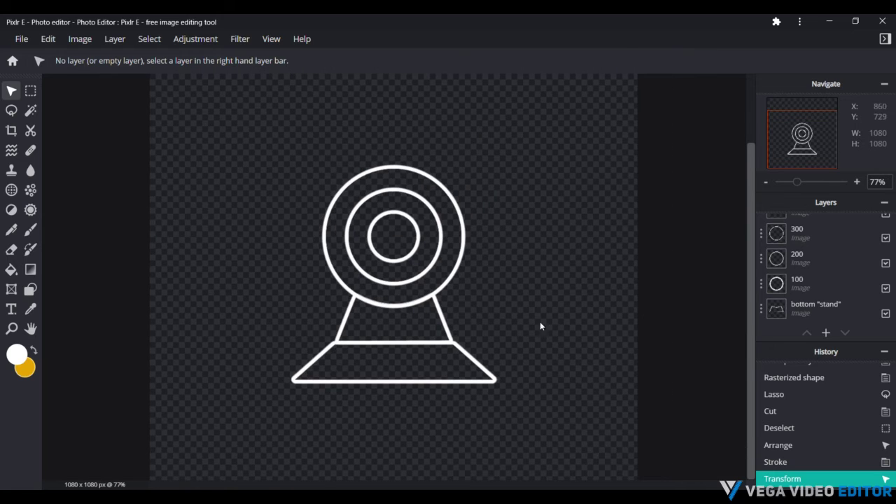
left_click(423, 358)
key("ctrl+c")
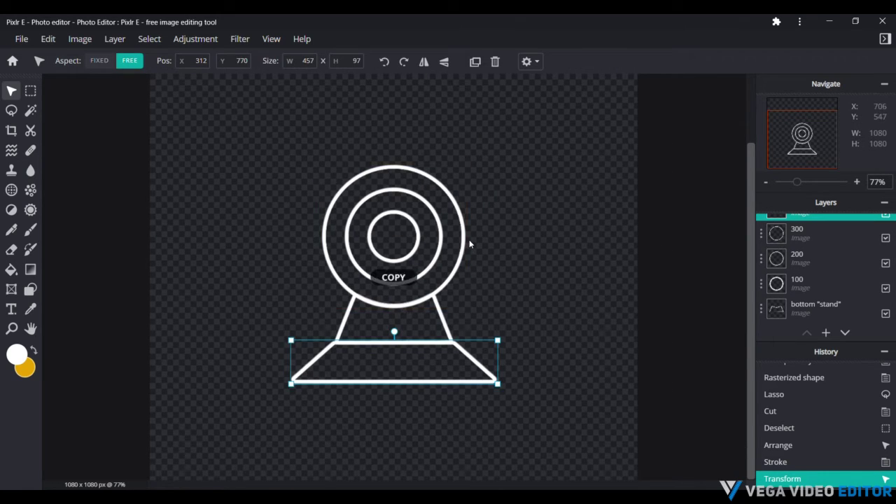
key("ctrl+v")
left_click_drag(435, 360, 436, 404)
left_click_drag(498, 430, 626, 465)
left_click_drag(497, 431, 438, 431)
Enlarge the lower trapezoid to about 760 by 174 so its upper line meets the base line above, and deselect it
scroll(512, 381, "down", 3)
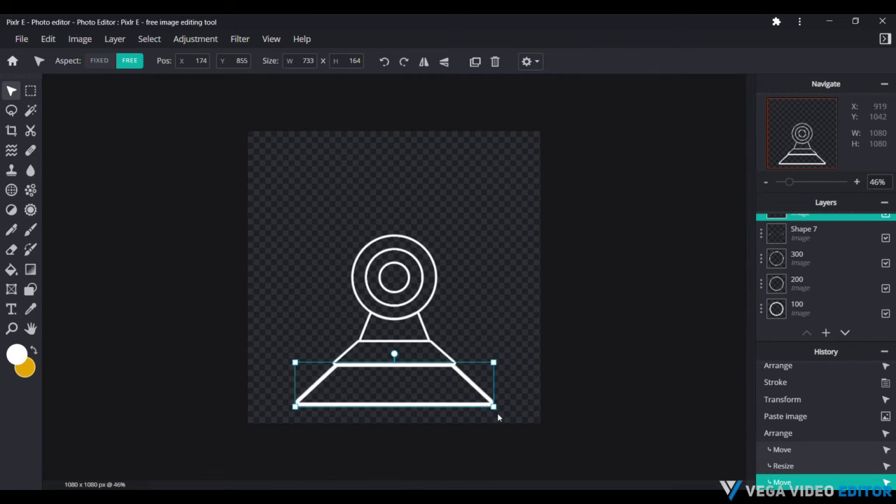
scroll(498, 417, "up", 3)
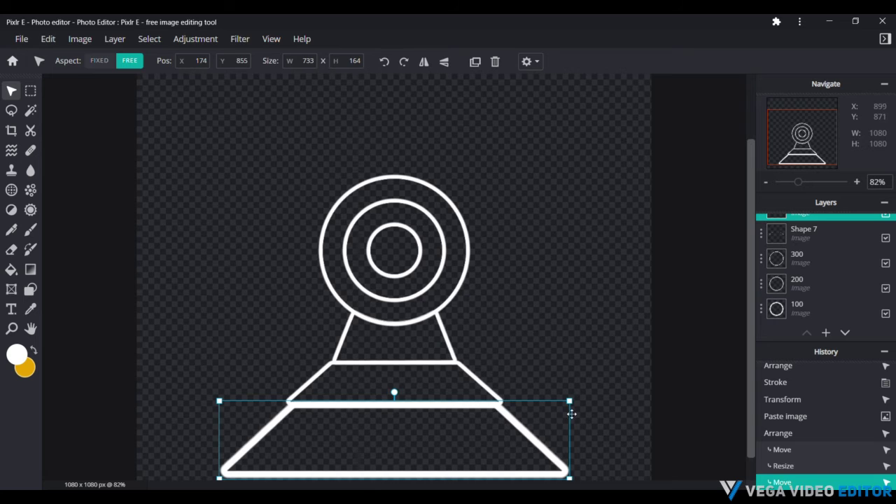
scroll(541, 462, "down", 2)
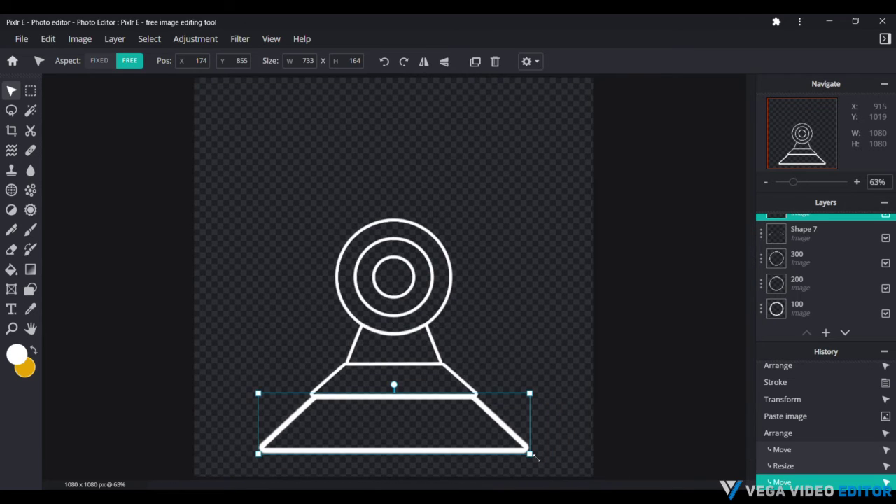
left_click_drag(536, 459, 540, 461)
left_click_drag(258, 458, 252, 459)
left_click(628, 336)
scroll(627, 336, "down", 2)
scroll(627, 336, "down", 1)
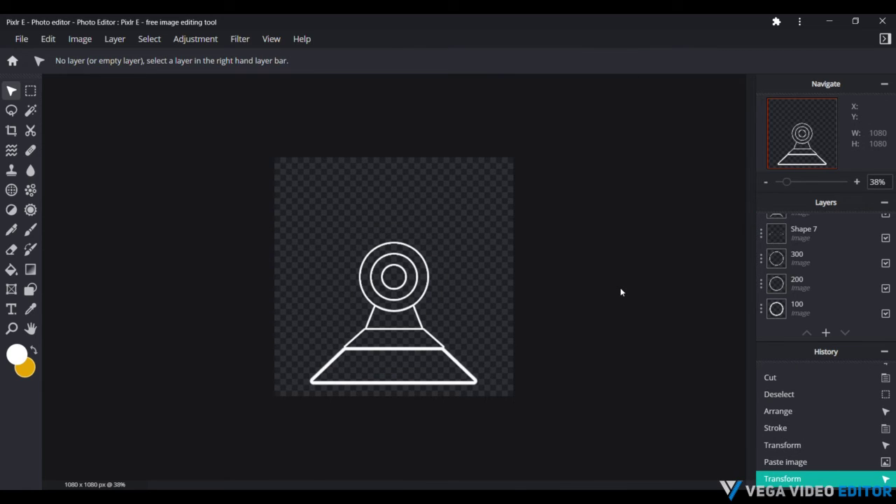
Try replacing the lower trapezoid by deleting it and pasting a fresh copy, undo both actions, and clear the selection
left_click(429, 360)
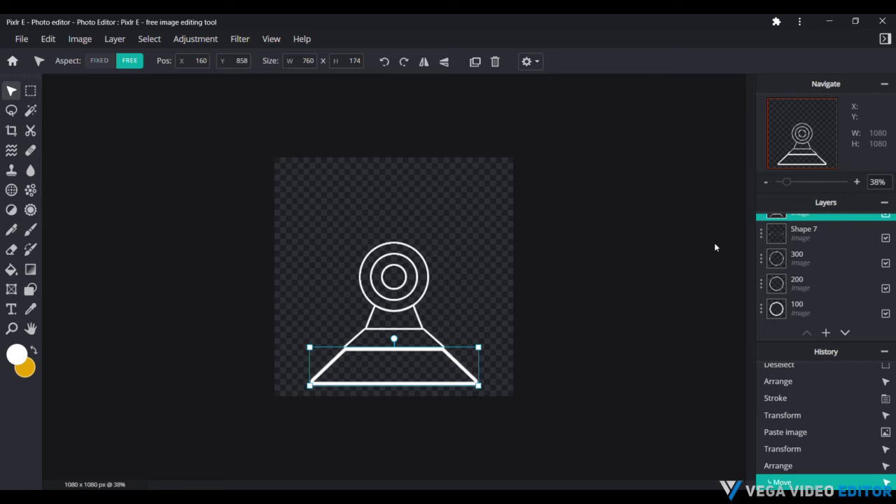
key("Delete")
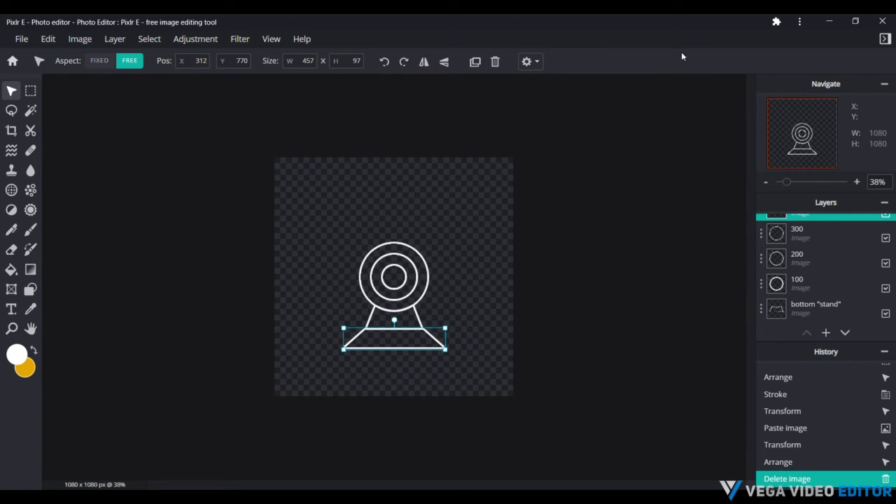
key("ctrl+v")
key("ctrl+z")
key("ctrl+z")
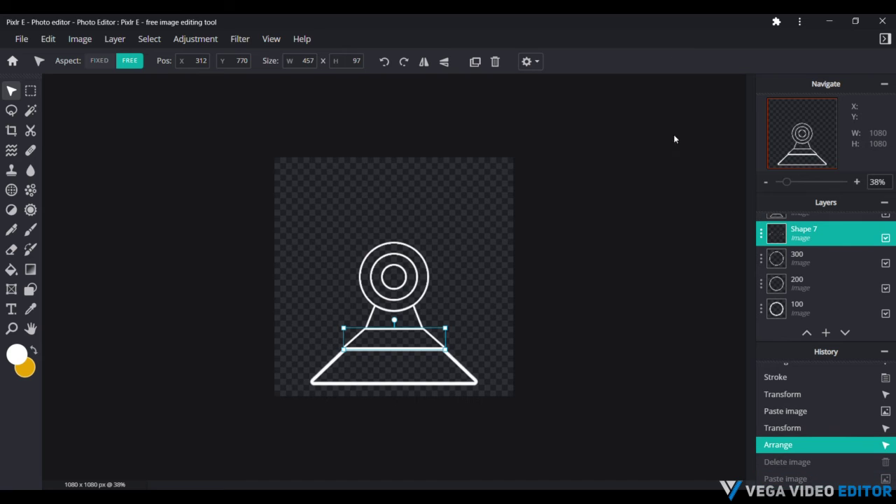
left_click(674, 139)
Select the lower trapezoid, try shrinking it slightly from its lower corner, and undo the resize
scroll(453, 391, "up", 4)
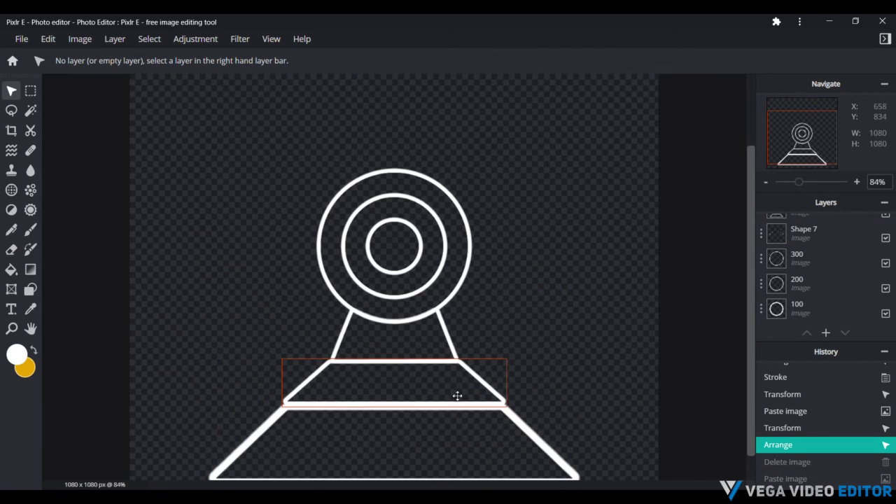
left_click(488, 464)
scroll(553, 425, "down", 3)
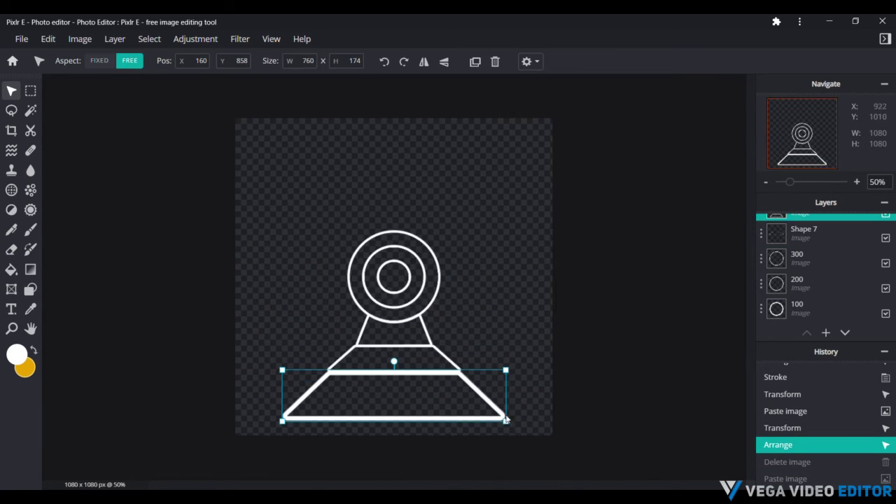
mouse_move(506, 424)
left_mouse_down()
mouse_move(490, 416)
mouse_move(499, 423)
left_mouse_up()
key("ctrl+z")
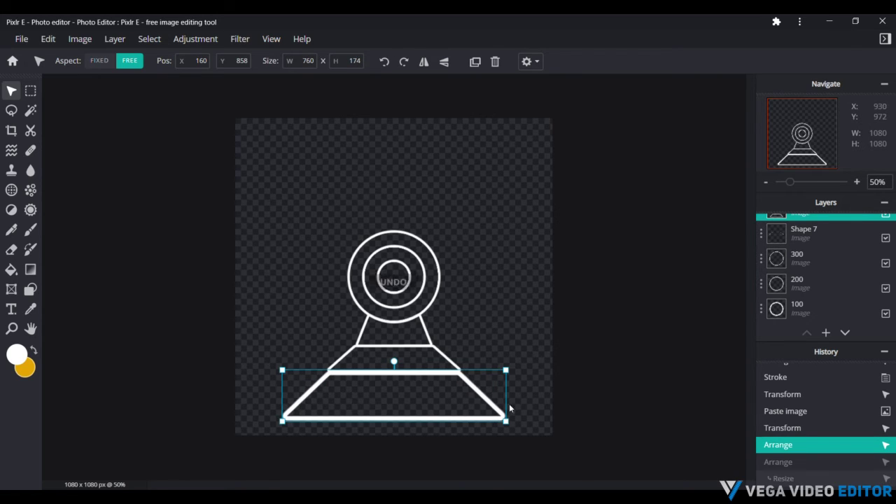
Try filling the lower trapezoid white, preview an outline-only white stroke of size 10 on it, cancel the stroke and undo the fill
left_click(11, 269)
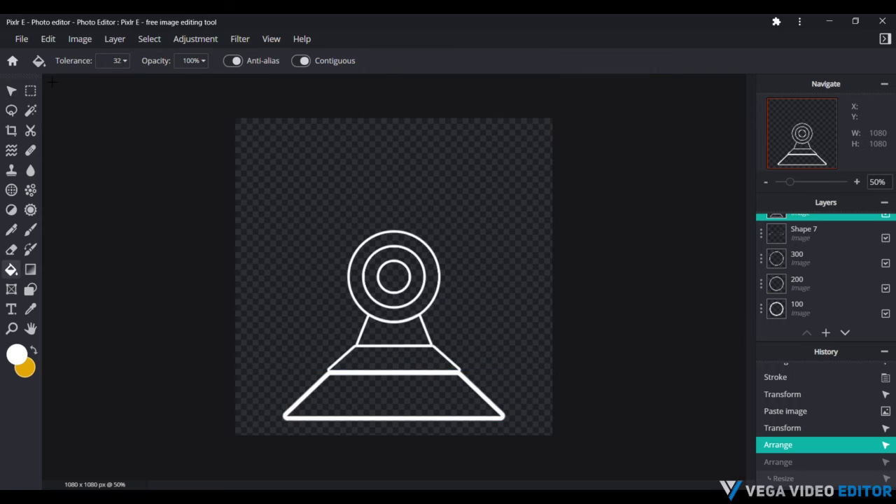
left_click(343, 405)
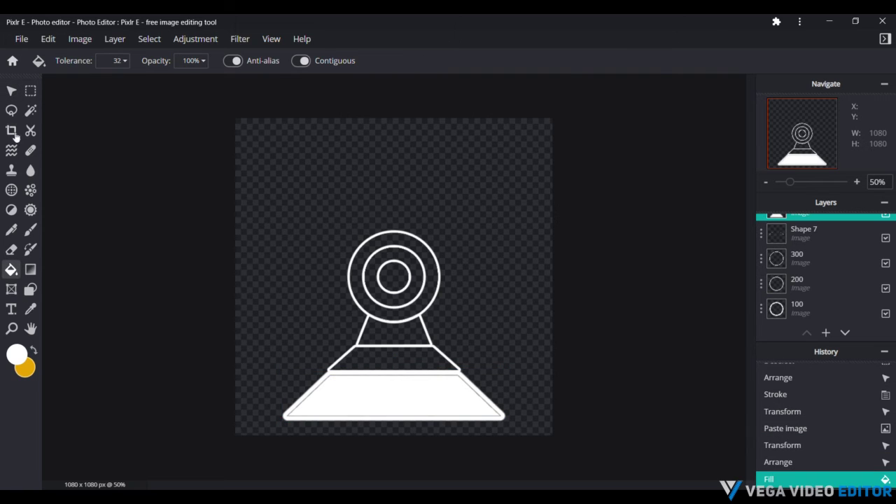
left_click(11, 91)
left_click(99, 60)
left_click(22, 38)
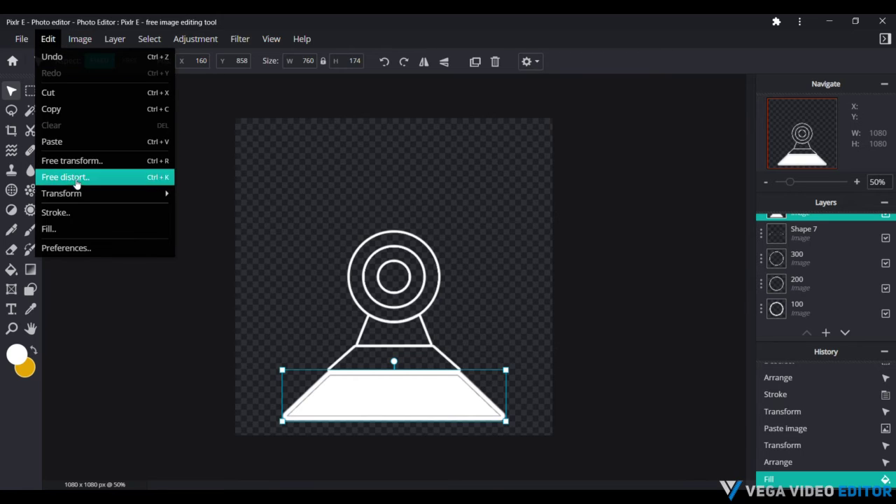
left_click(74, 212)
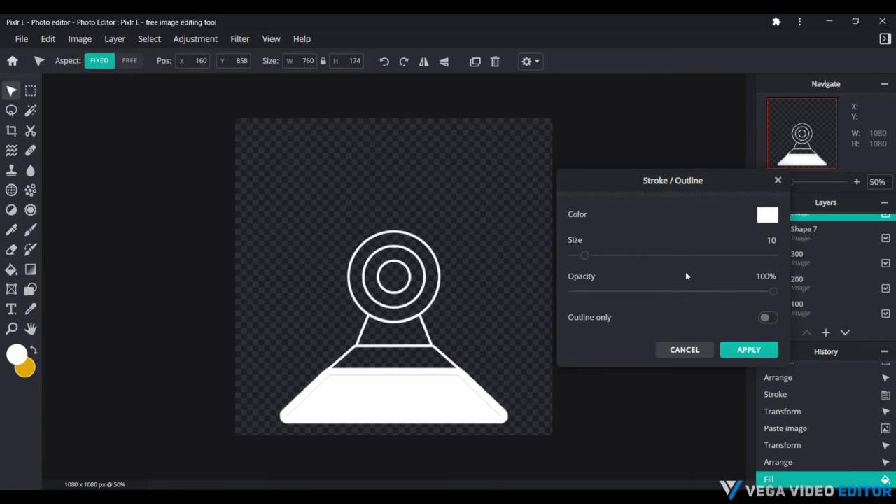
left_click(768, 318)
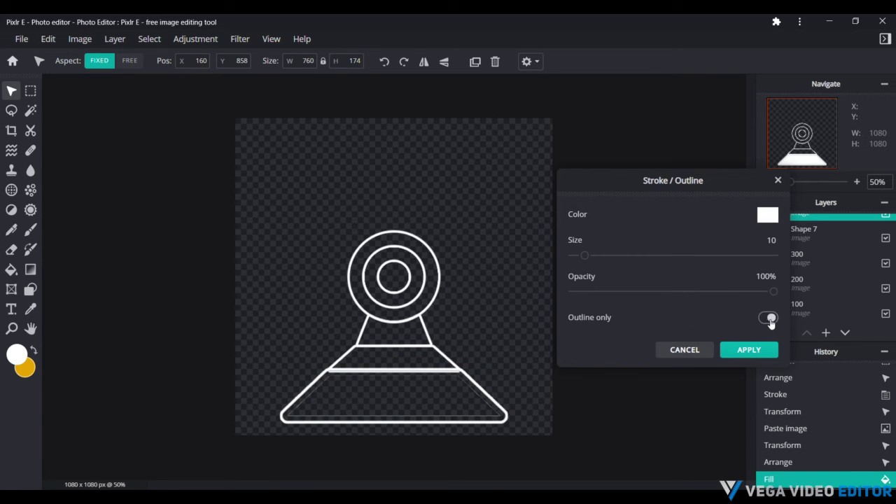
left_click(683, 350)
key("ctrl+z")
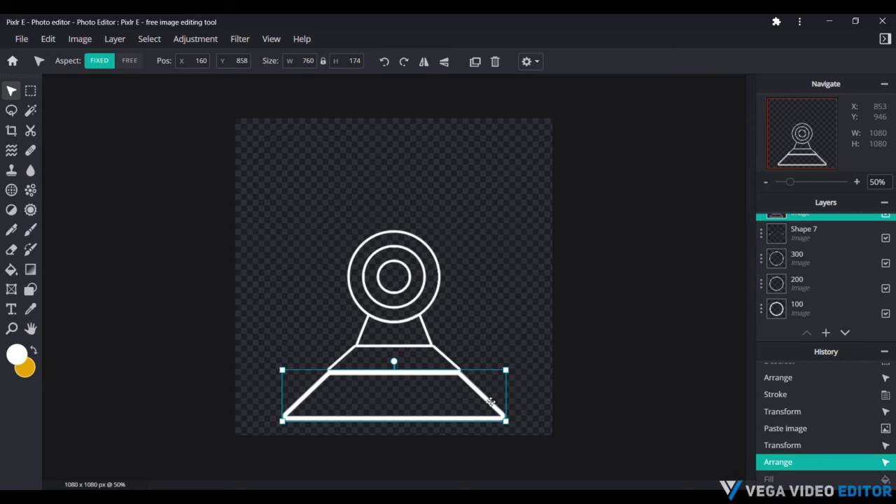
Adjust the lower trapezoid's size and position so its upper line overlaps the base line above, and deselect it
left_click_drag(510, 425, 476, 414)
left_click(610, 378)
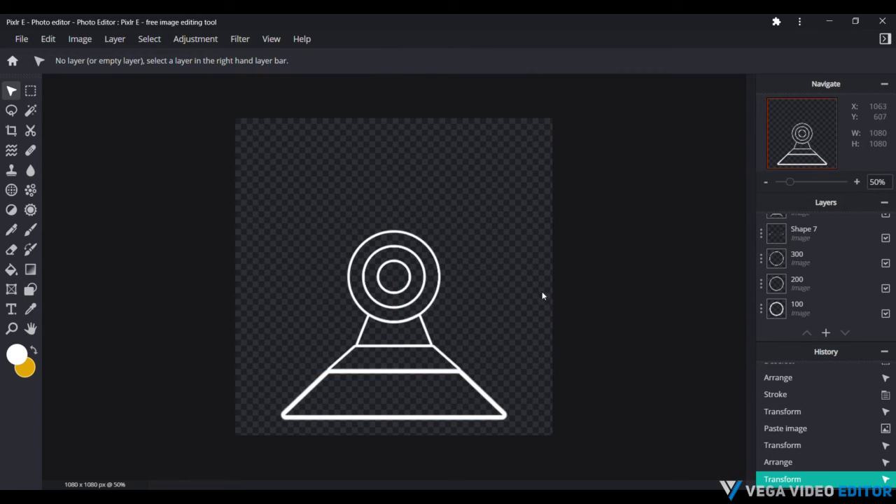
Search the stock images for "swirl" and open the gray star-trail photo at its original size of 4680 x 2533
left_click(20, 40)
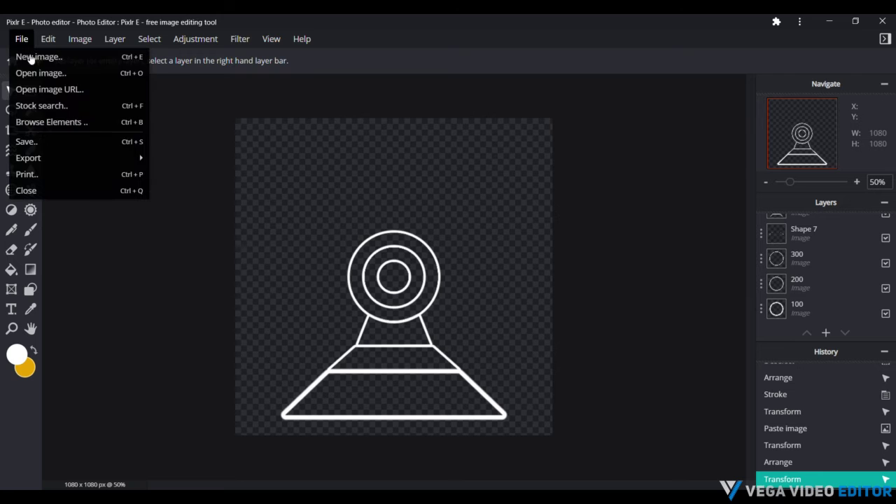
left_click(65, 107)
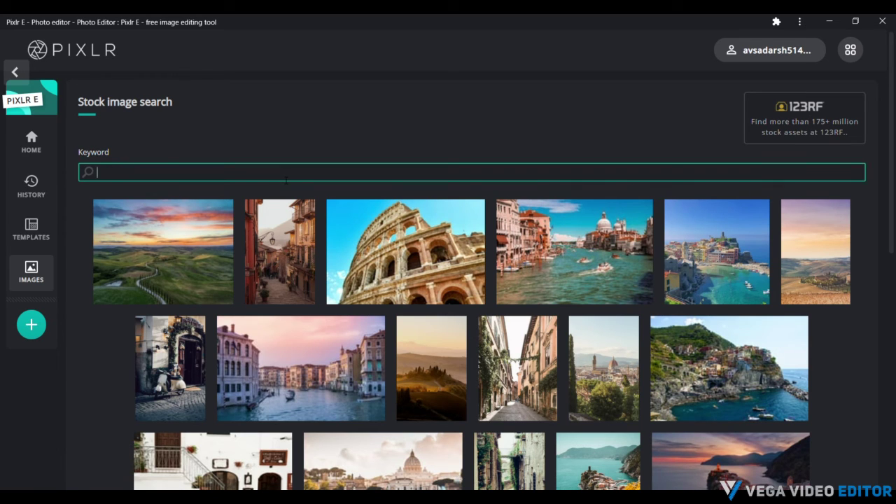
type("swirl")
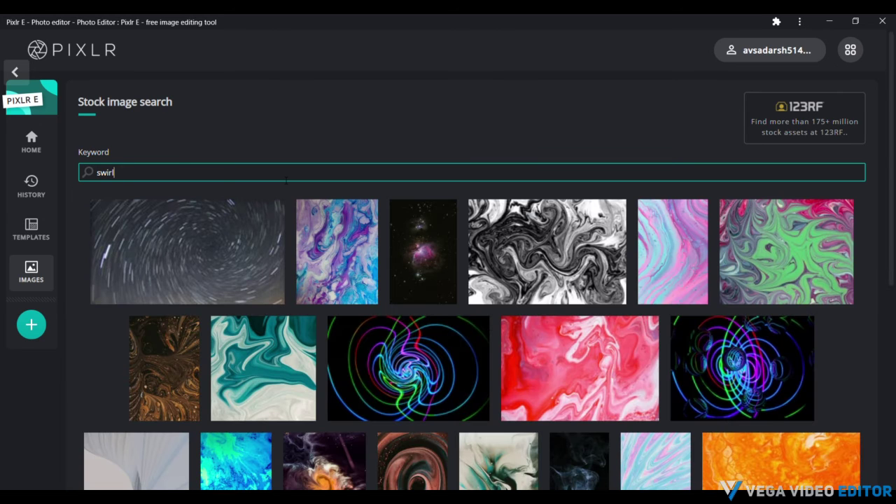
scroll(268, 202, "down", 4)
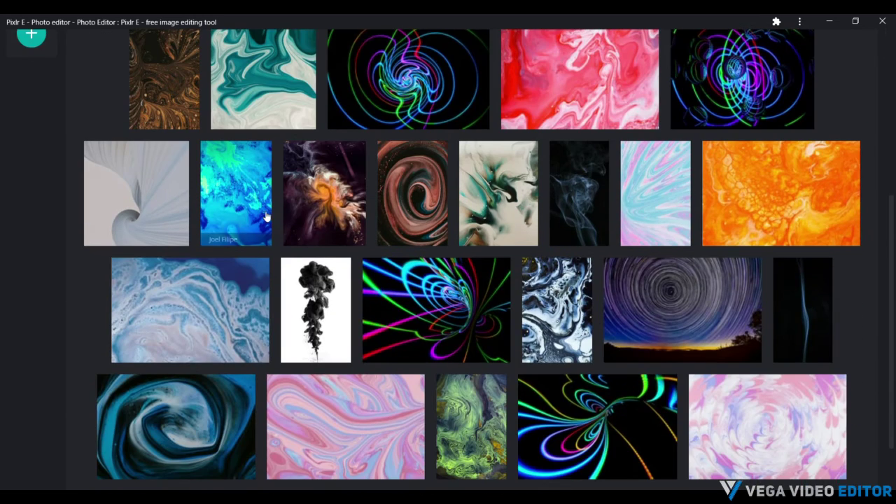
scroll(267, 202, "up", 4)
left_click(209, 221)
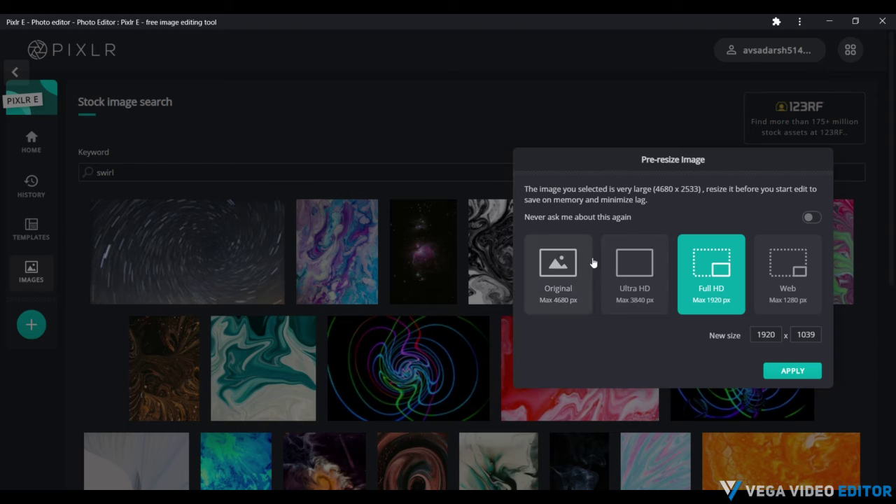
left_click(576, 286)
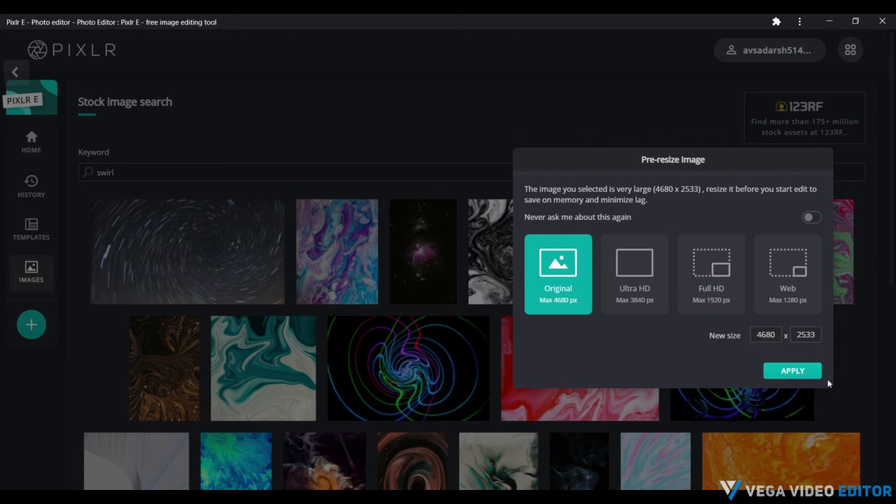
left_click(821, 371)
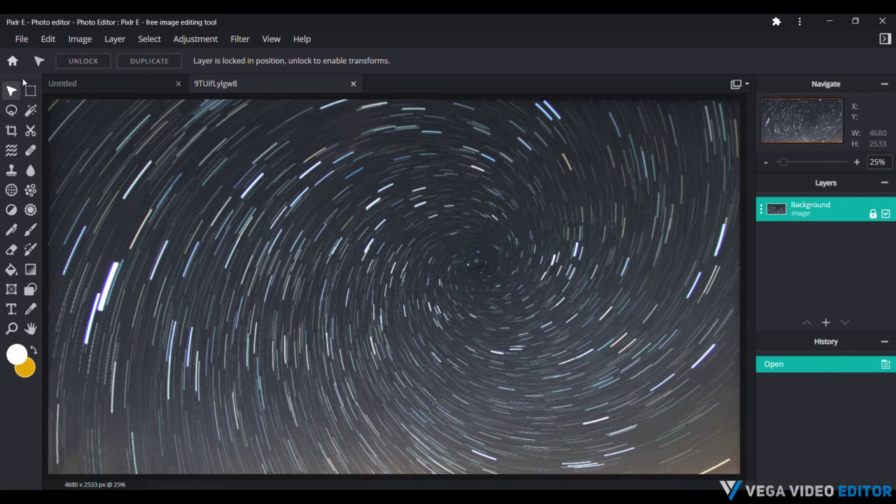
Unlock the star-trail photo's Background layer and copy it into the Untitled icon document
left_click(794, 212)
left_click(666, 314)
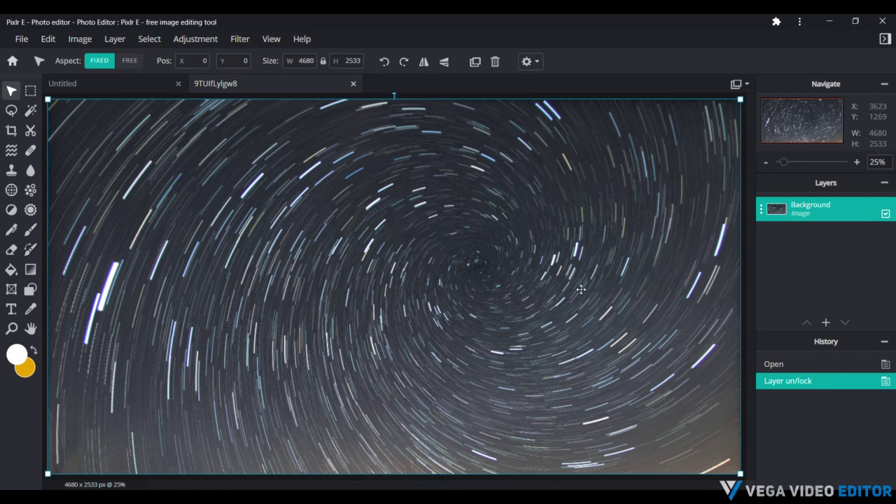
key("ctrl+v")
key("ctrl+z")
key("ctrl+c")
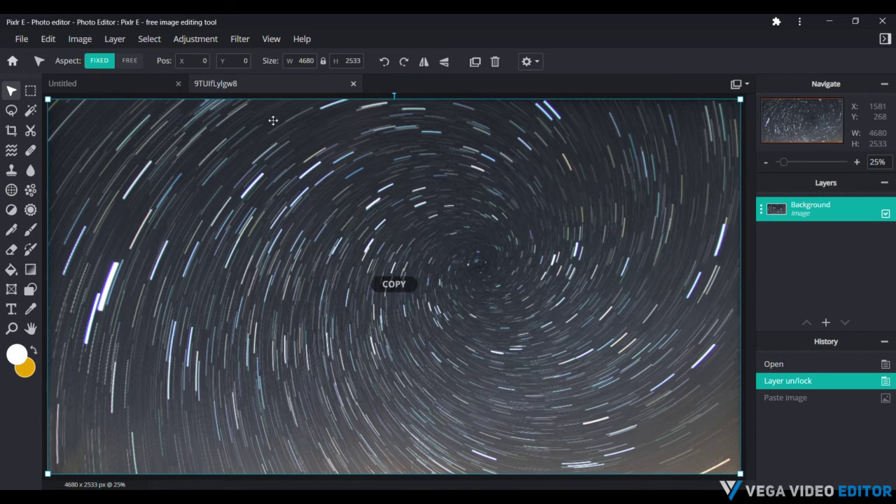
left_click(156, 86)
key("ctrl+v")
Shrink the pasted star-trail photo to about 1245 by 674 and move it over the canvas, centered horizontally
scroll(491, 241, "down", 3)
left_click_drag(465, 258, 346, 314)
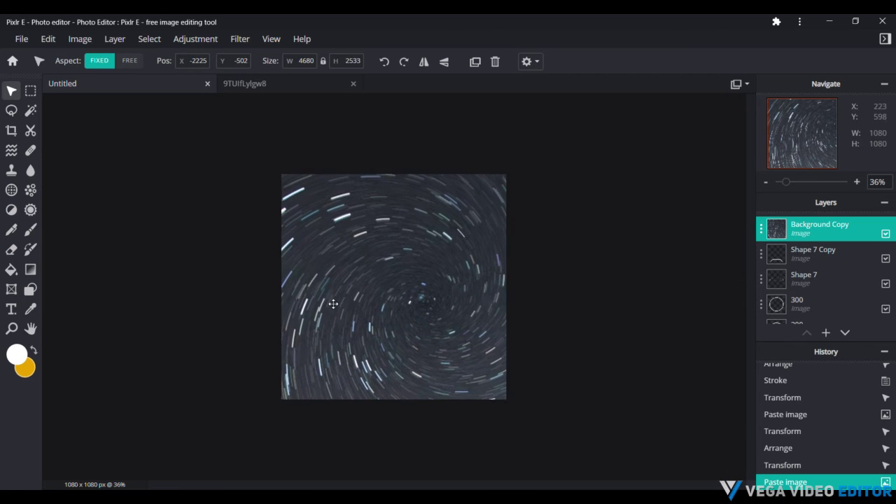
scroll(520, 255, "down", 2)
left_click_drag(656, 163, 142, 372)
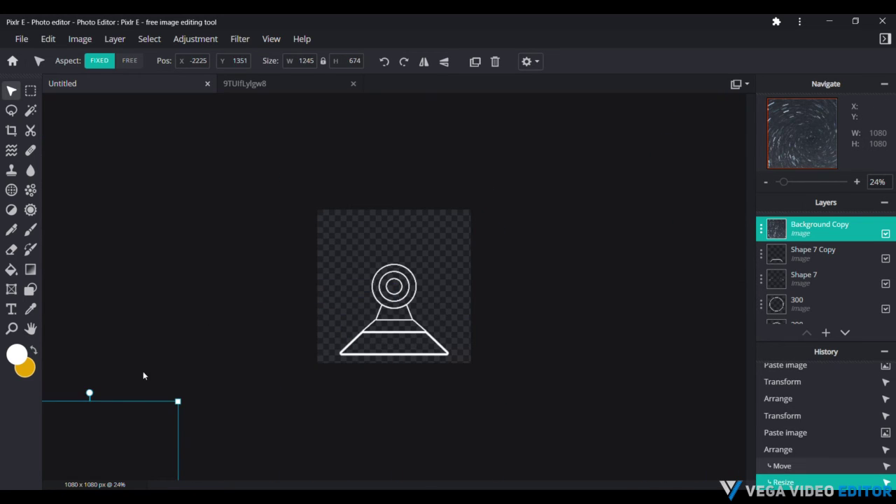
left_click_drag(105, 429, 422, 264)
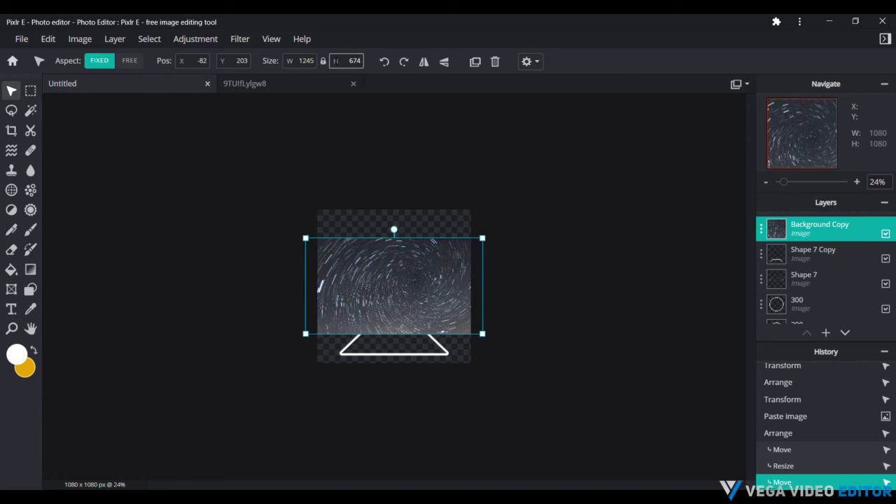
Set the star-trail photo's height to 1080 with fixed aspect and position it at X -656, Y 0 to cover the canvas
left_click_drag(353, 61, 406, 63)
key("BackSpace")
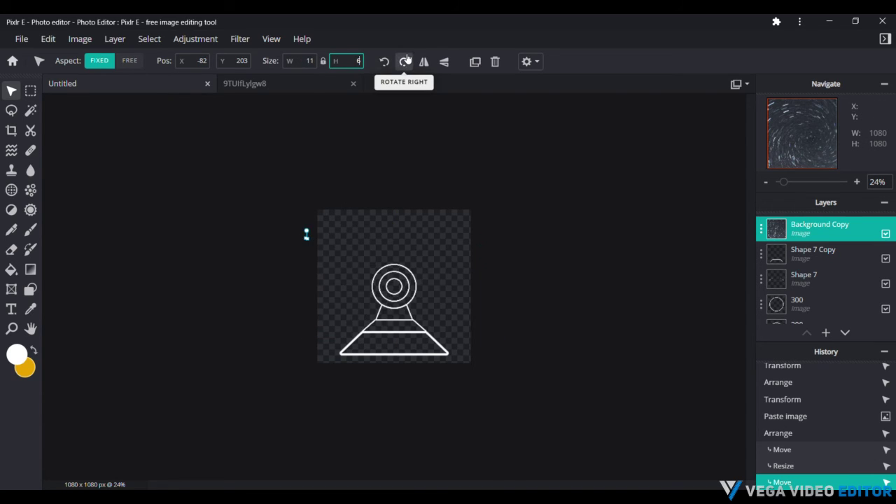
type("1080")
left_click(490, 301)
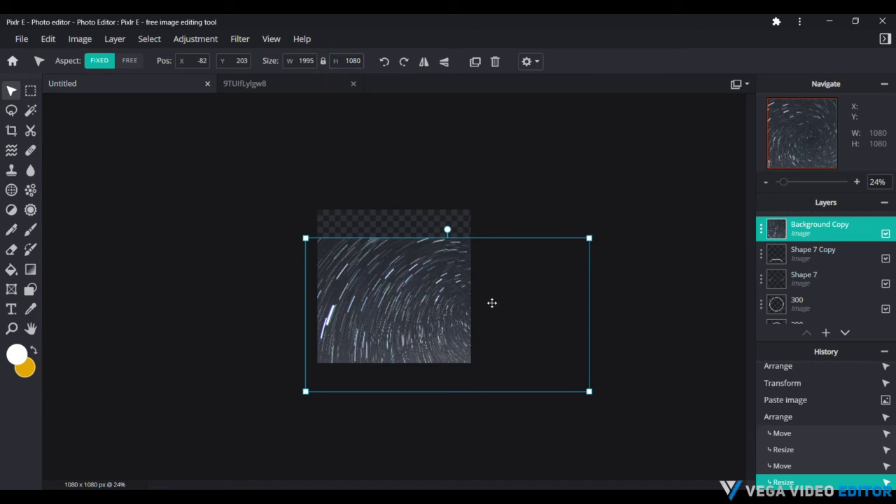
left_click_drag(459, 271, 406, 264)
Reorder the Background Copy layer to the very bottom, beneath the bottom "stand" layer, and inspect the rings up close
left_click_drag(819, 231, 809, 321)
scroll(386, 305, "up", 10)
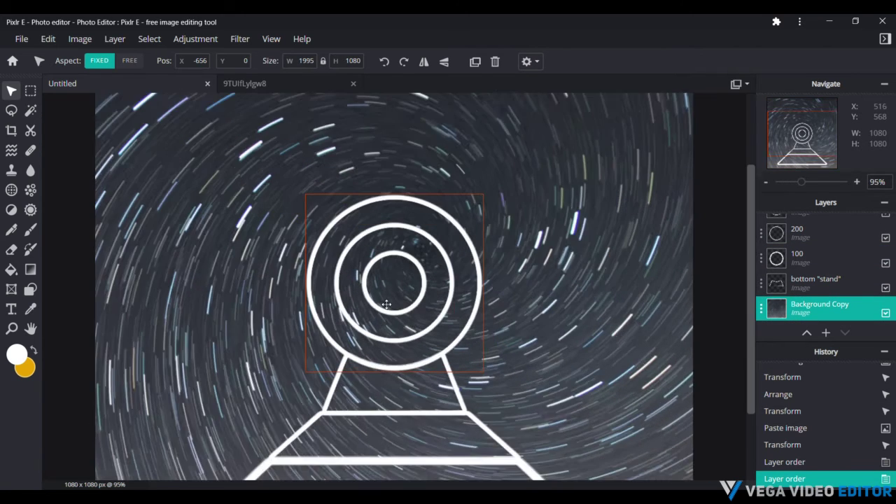
scroll(386, 304, "up", 3)
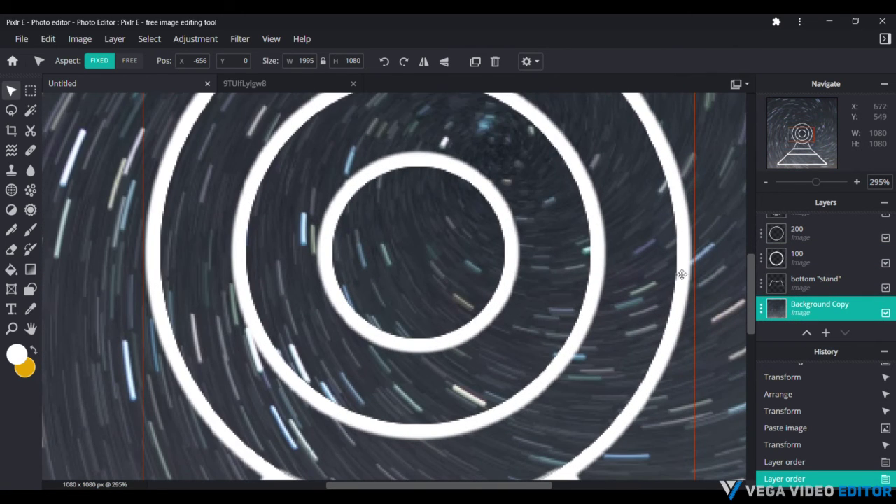
left_click_drag(475, 268, 455, 273)
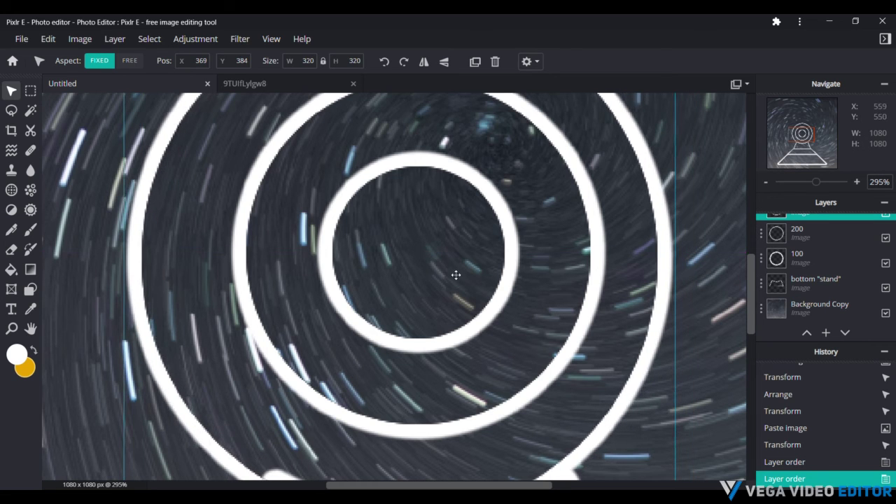
key("ctrl+z")
key("ctrl+z")
Lock the position of the three ring layers 300, 200 and 100
scroll(852, 254, "up", 2)
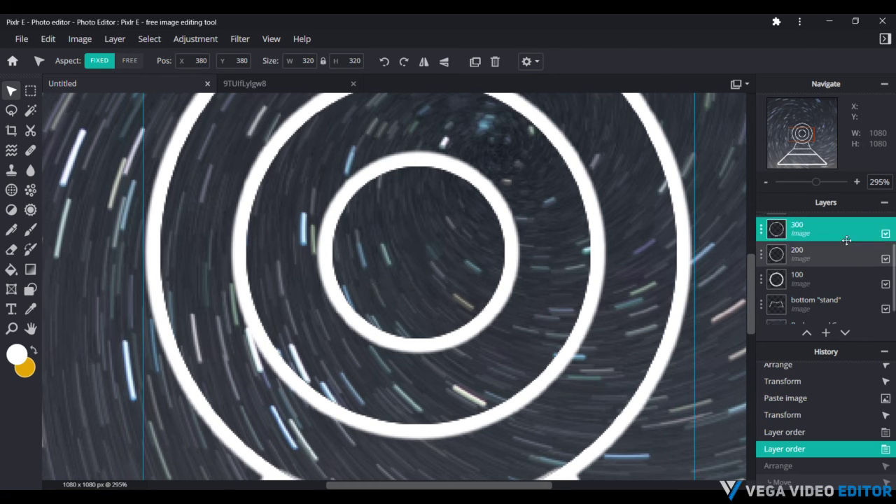
left_click(844, 263)
left_click(756, 338)
left_click(833, 288)
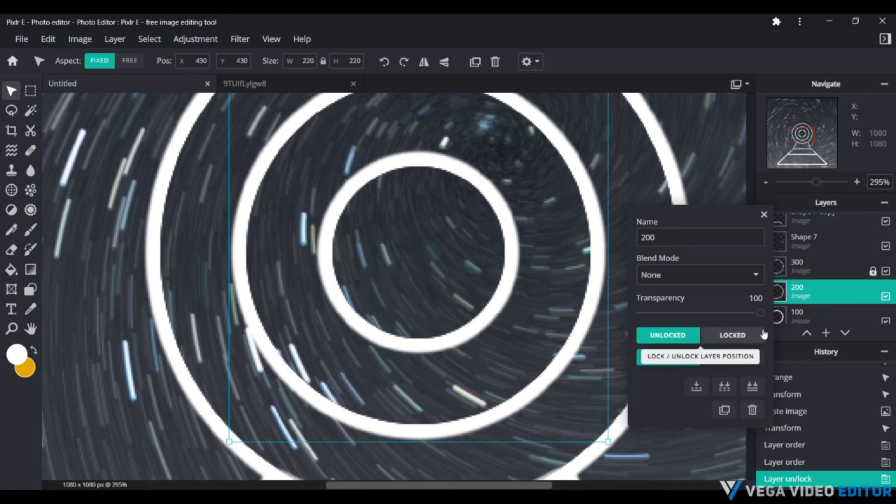
left_click(735, 336)
left_click(833, 313)
left_click(746, 338)
Lock the position of the Shape 7, Shape 7 Copy and bottom "stand" layers
left_click(805, 242)
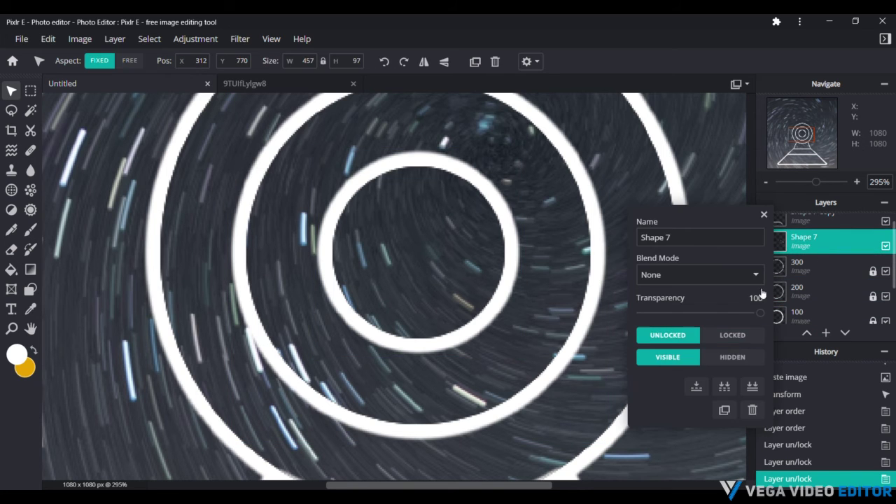
left_click(746, 336)
scroll(826, 266, "up", 1)
left_click(812, 228)
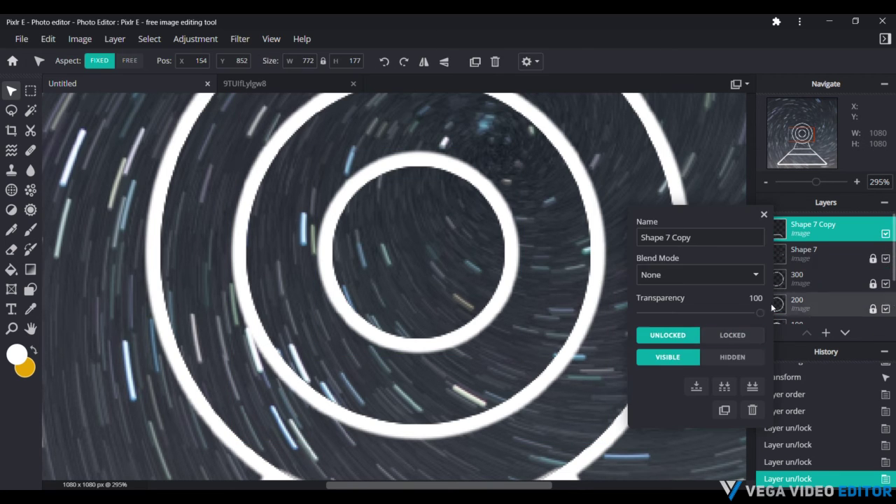
left_click(748, 334)
scroll(840, 276, "down", 2)
left_click(826, 280)
left_click(826, 280)
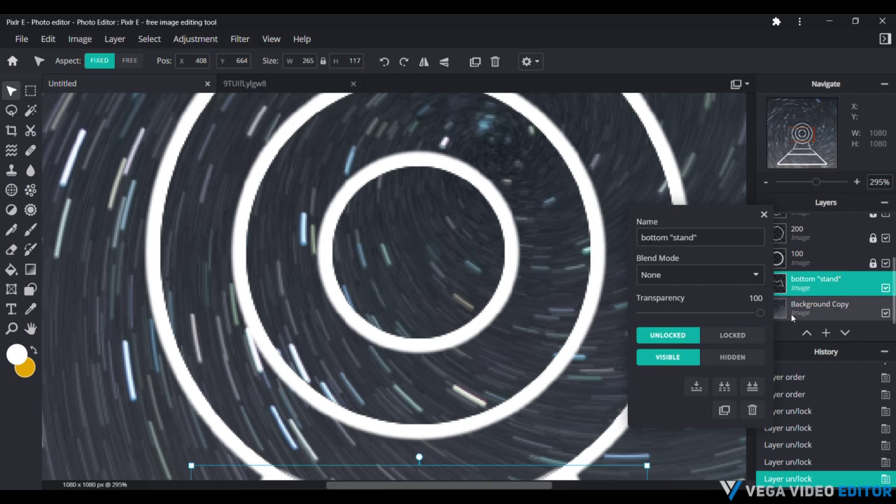
left_click(748, 335)
Move the Background Copy star-trail photo to about X -703, Y 65 so its swirl center sits behind the rings
left_click(814, 312)
left_click_drag(613, 280, 531, 388)
scroll(543, 357, "down", 5)
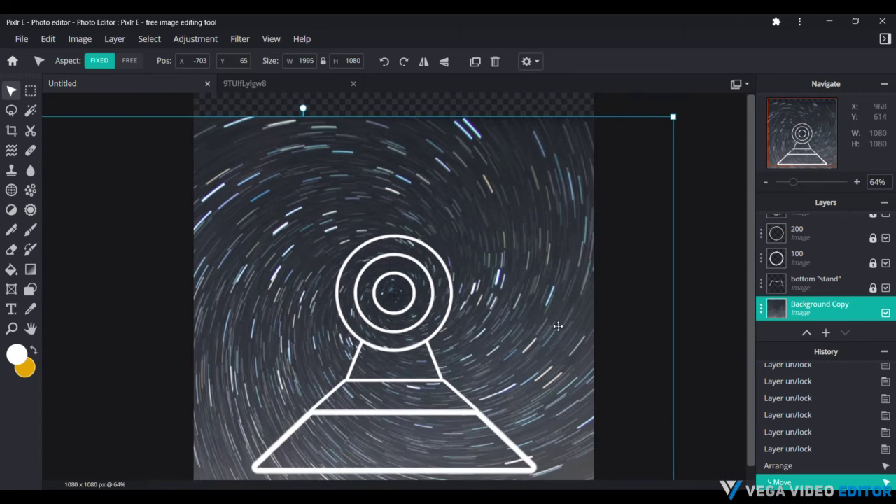
scroll(558, 326, "down", 2)
key("ctrl+z")
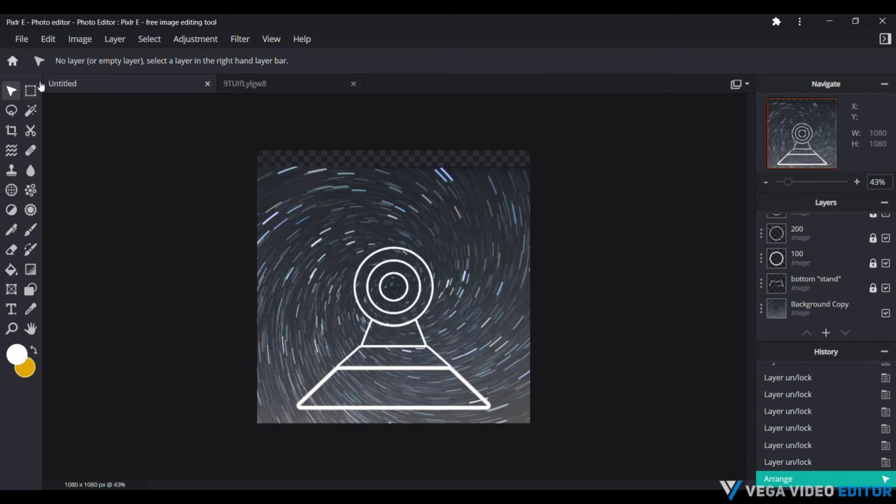
Leave the editor for the start page and reopen the untitled icon document from the latest projects
key("x")
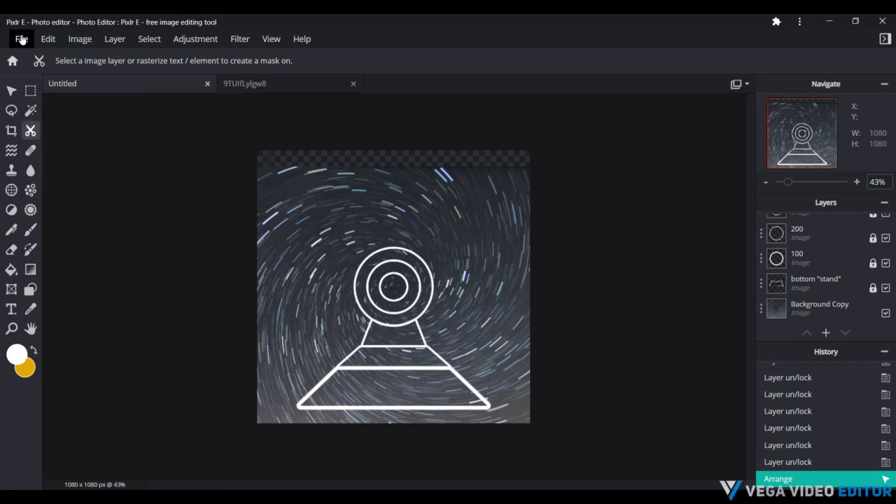
left_click(21, 38)
left_click(58, 106)
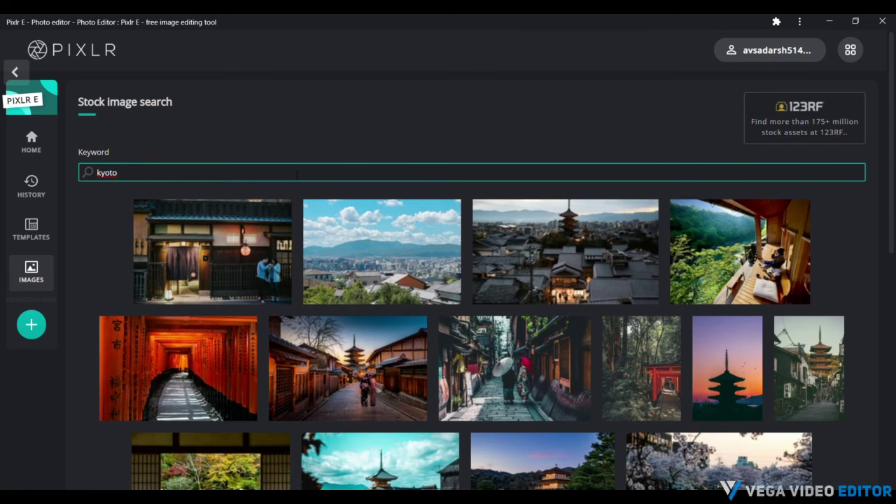
left_click(48, 111)
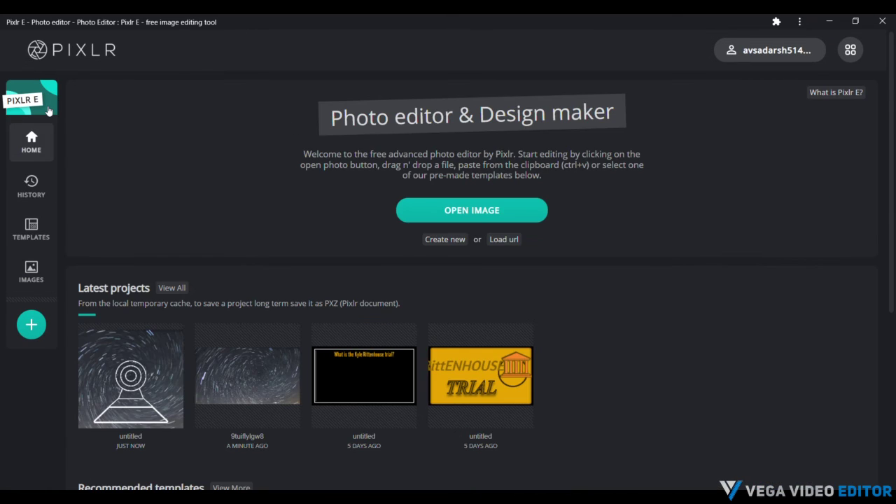
left_click(90, 333)
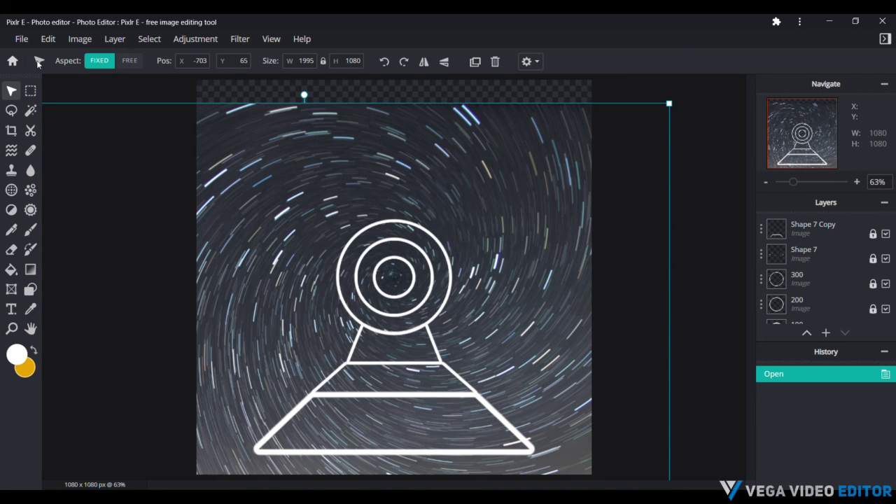
Open the stock image search and look up "pin" images
left_click(22, 38)
left_click(42, 120)
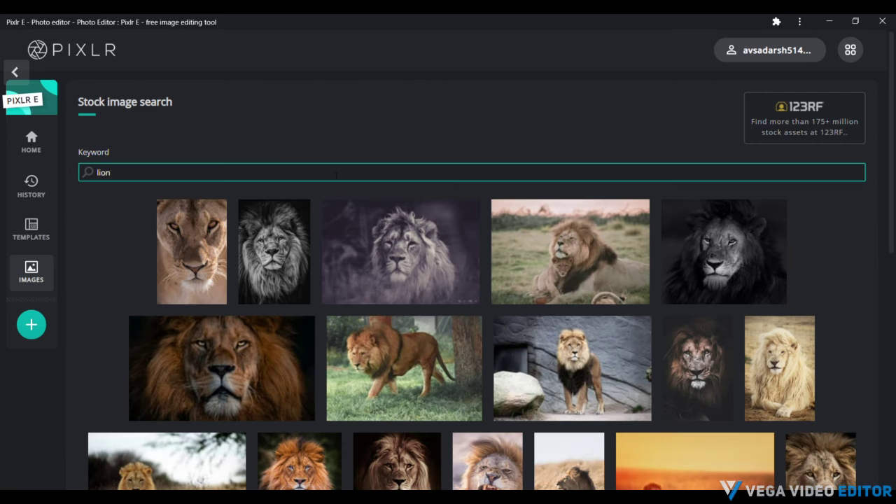
key("BackSpace")
key("BackSpace")
type("pin")
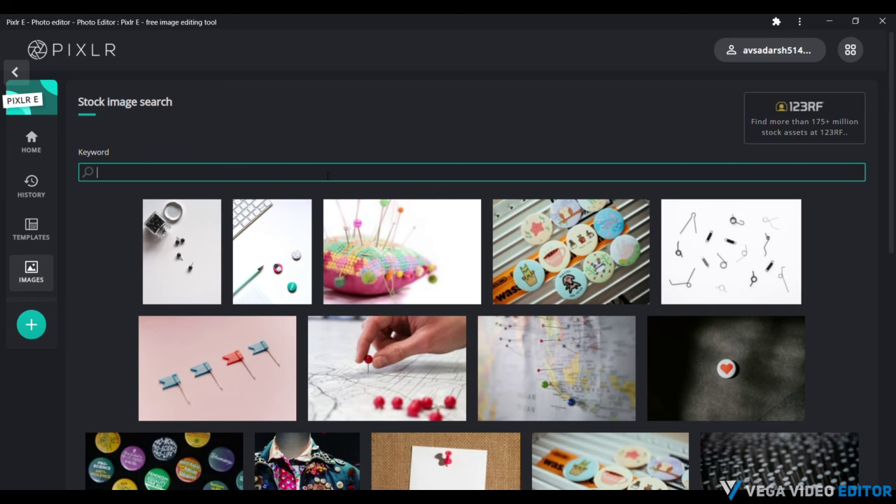
Search the stock images for "optical illusion swirl" and browse the results for an alternative background
type("optical")
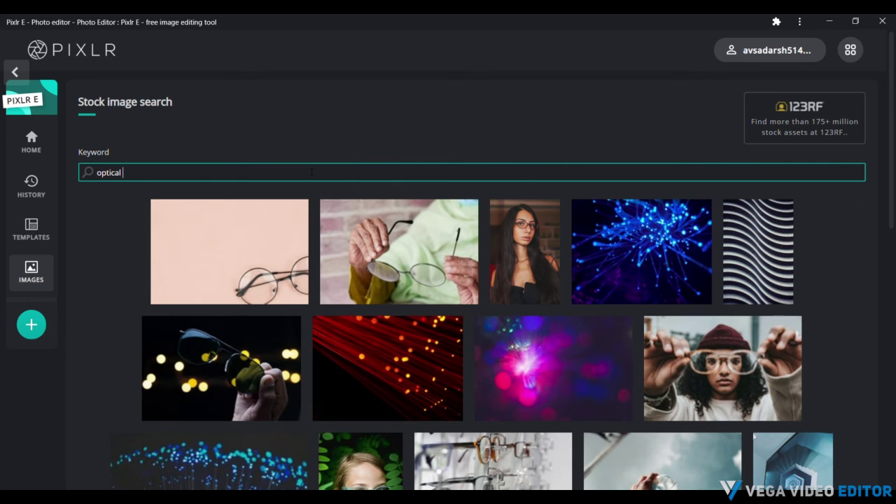
type(" illusion so")
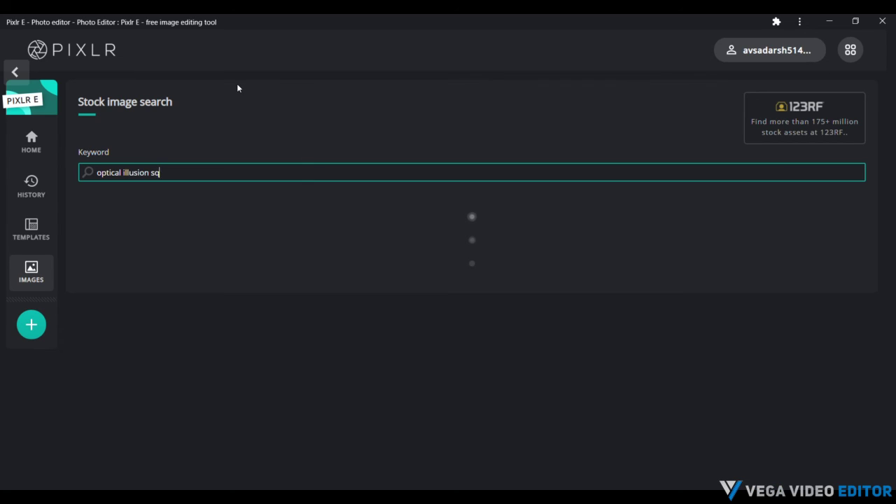
key("BackSpace")
type("wirl")
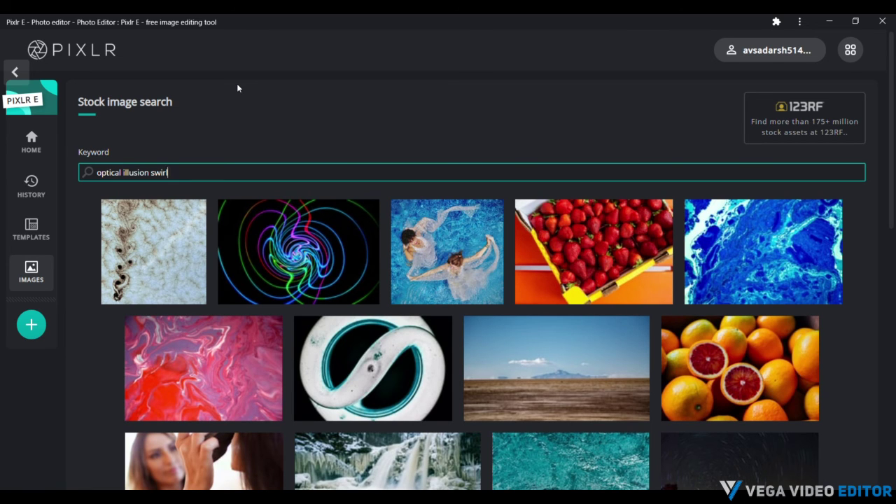
scroll(483, 55, "down", 9)
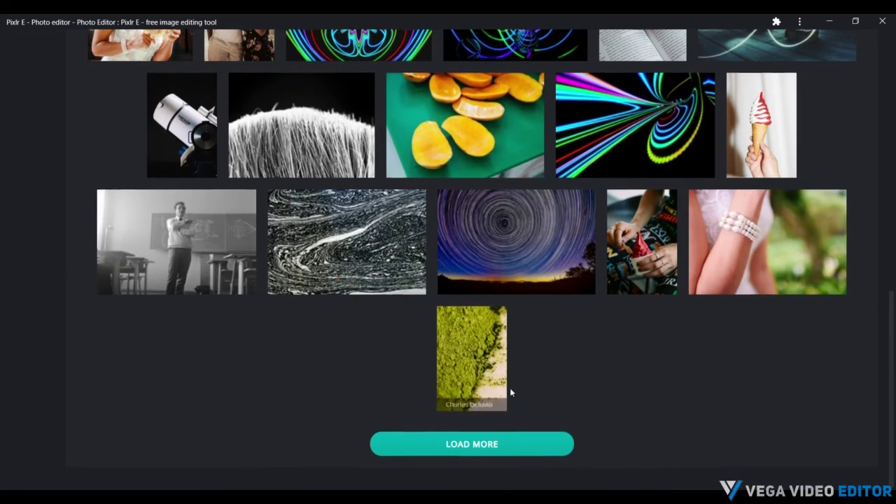
scroll(474, 291, "up", 10)
Enlarge the star-trail photo to about 2423 by 1312 and move it to about X -962, Y -30, covering the canvas
scroll(474, 291, "up", 1)
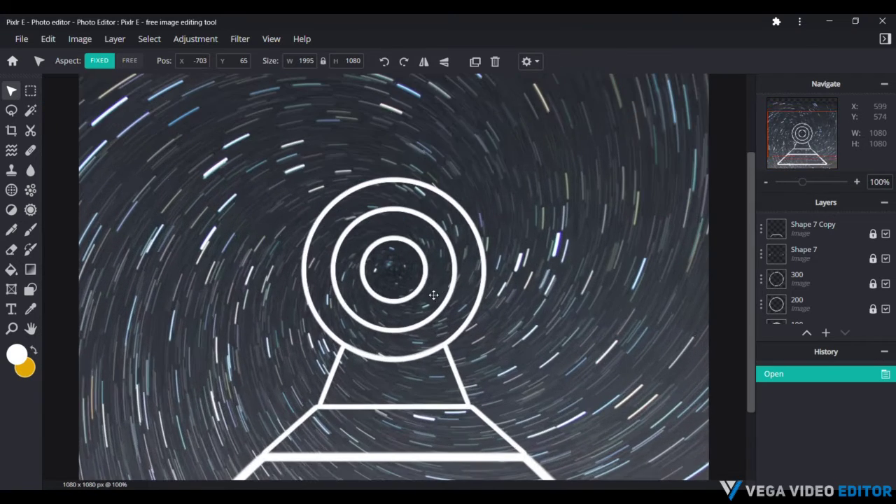
scroll(449, 275, "down", 4)
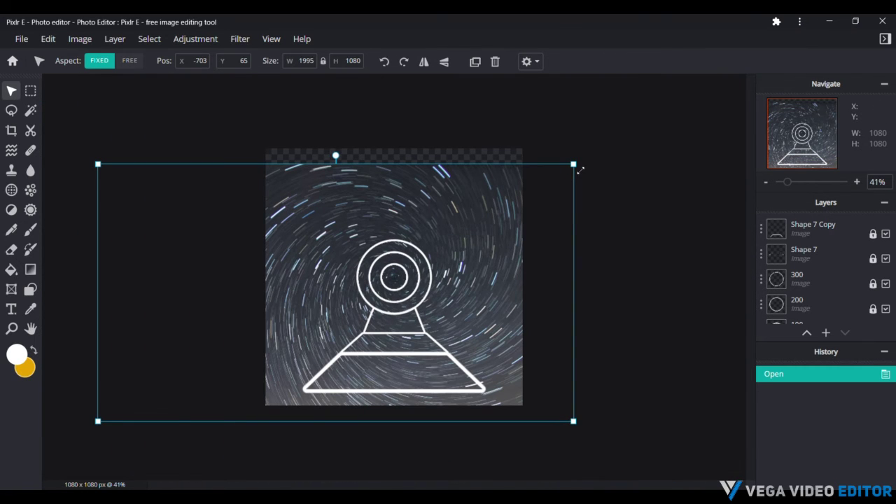
left_click_drag(578, 168, 677, 106)
left_click_drag(609, 189, 547, 226)
Lock the Background Copy layer's position and apply the Auto pop adjustment to it
scroll(800, 301, "down", 2)
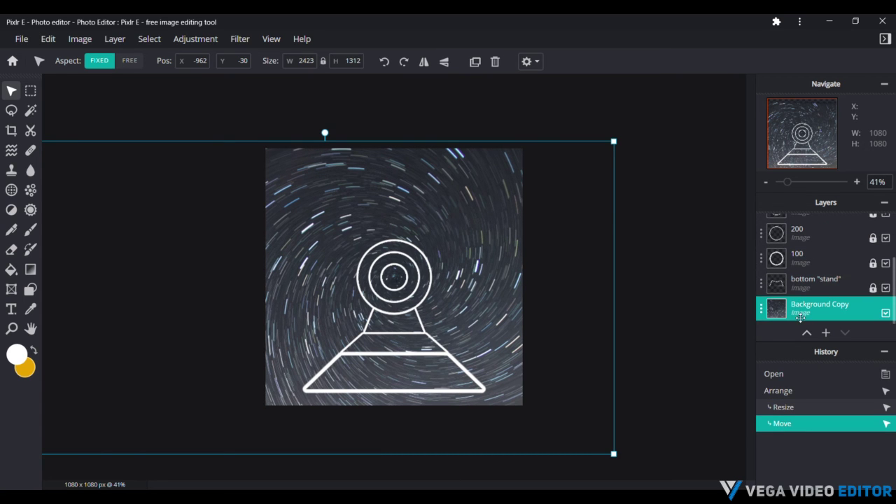
left_click(800, 317)
left_click(716, 336)
scroll(477, 268, "down", 2)
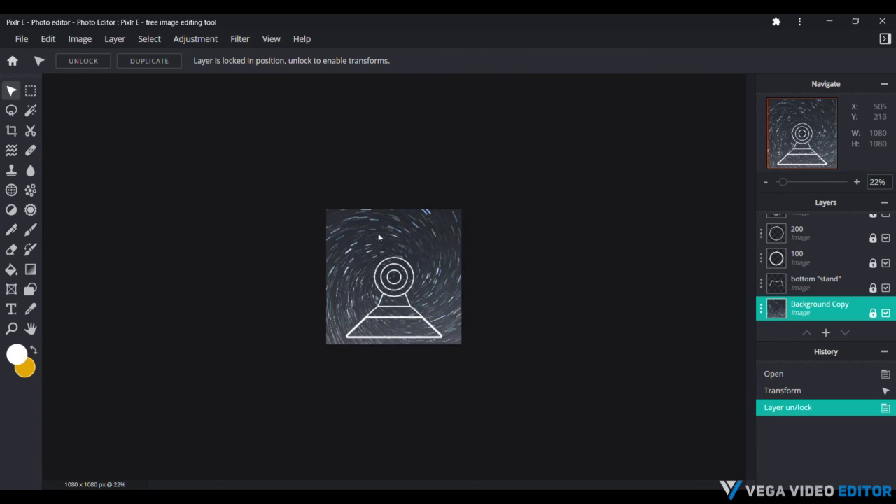
scroll(380, 236, "up", 4)
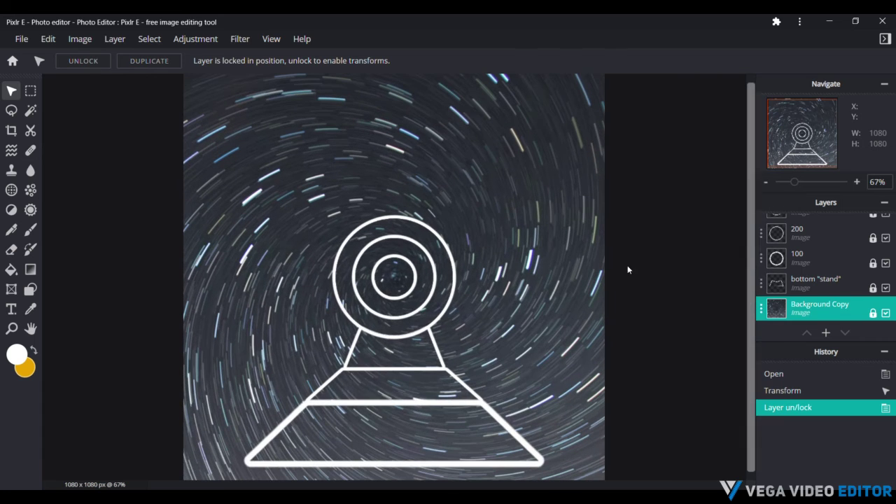
left_click(196, 38)
left_click(198, 74)
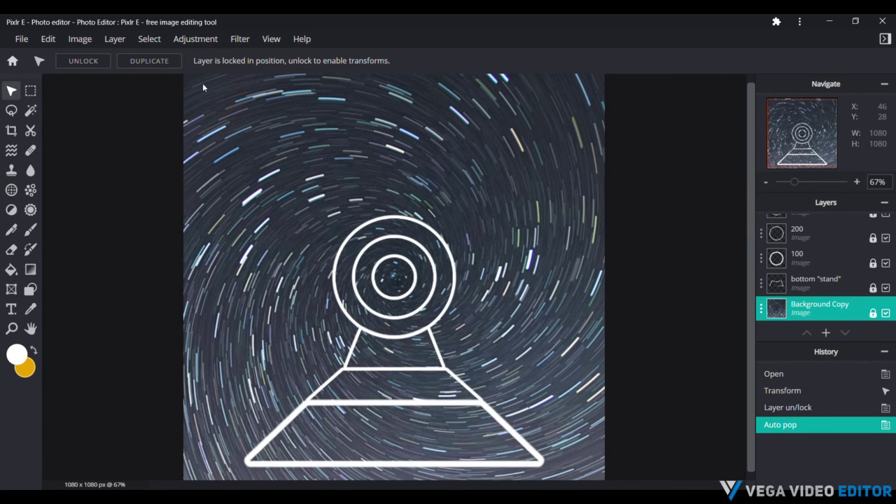
Set the foreground color to black (#000000) for the Fill tool
scroll(292, 292, "down", 2)
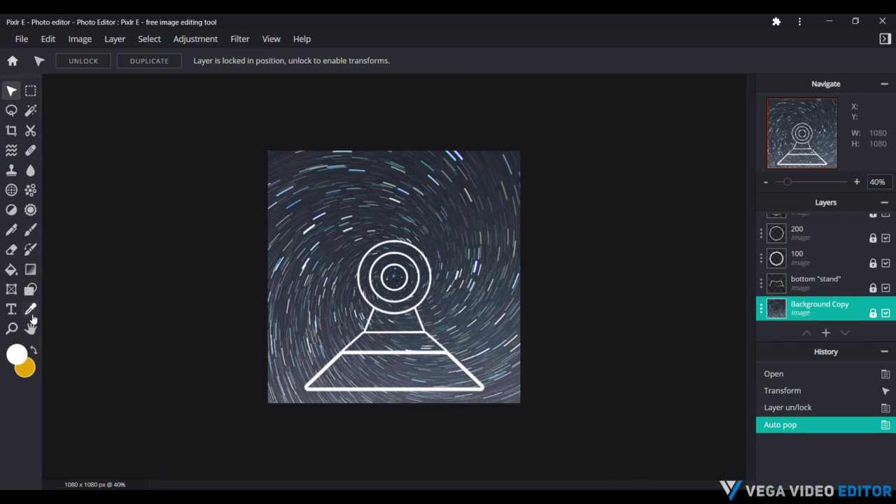
left_click(17, 358)
left_click(464, 332)
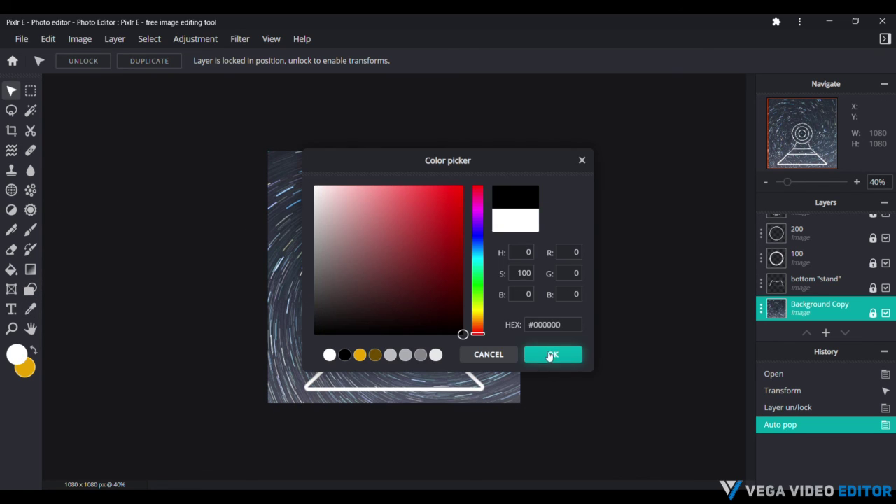
left_click(550, 355)
left_click(12, 270)
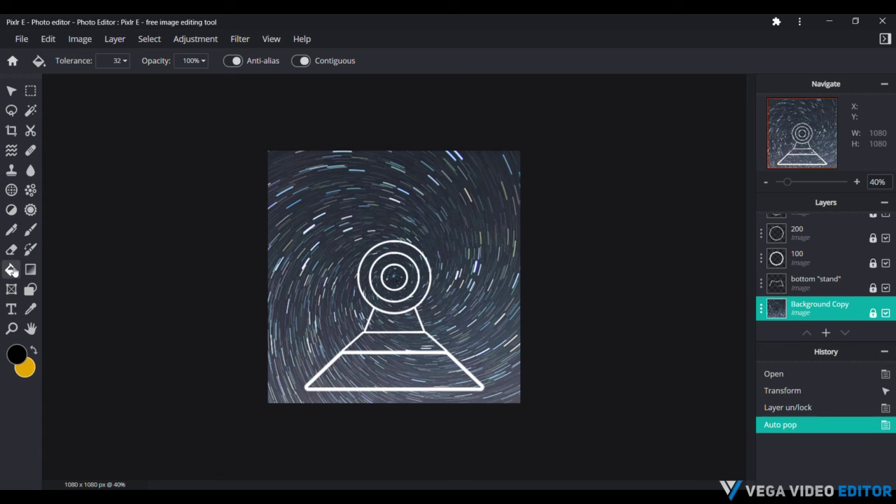
Try filling the sky behind the trapezoid bases with black at two spots, and undo both fills
left_click(373, 368)
left_click(378, 351)
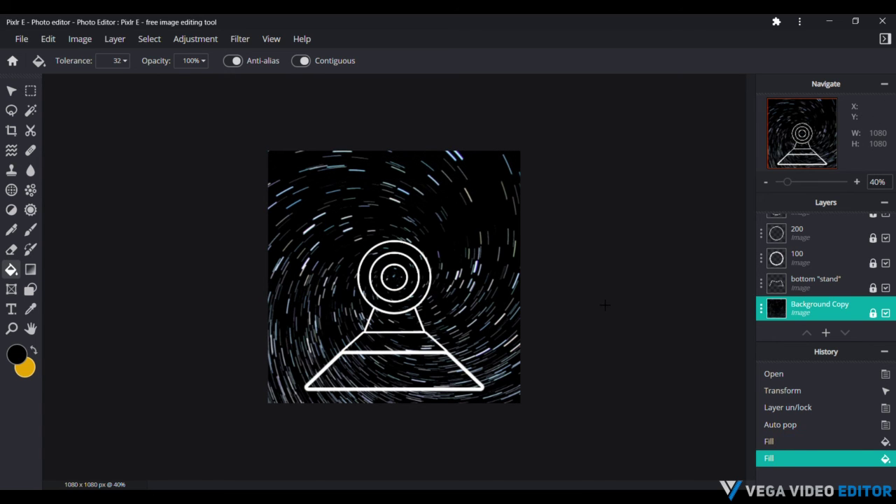
key("ctrl+z")
key("ctrl+z")
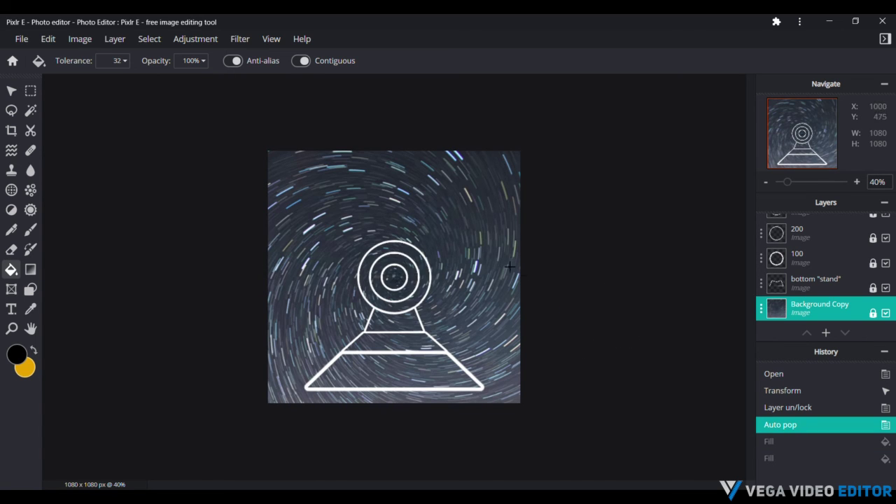
Fill the dark sky to the right of the rings on Background Copy with black, comparing it with and without the fill
left_click(510, 267)
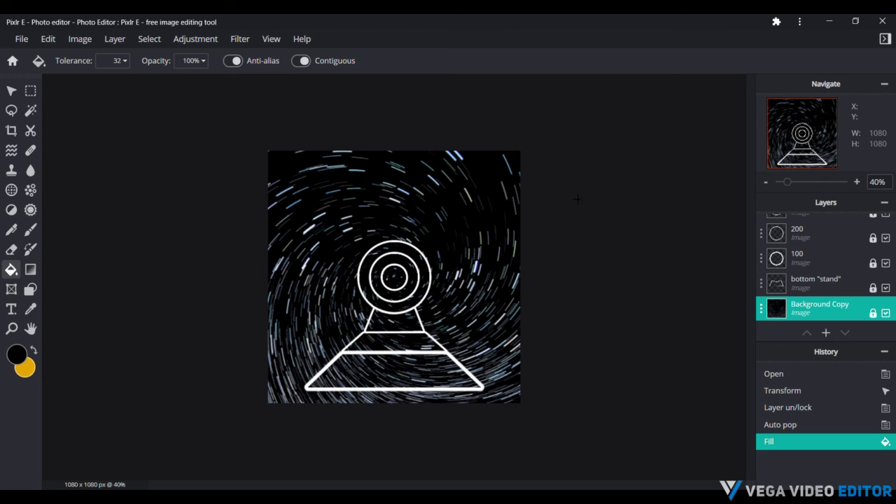
key("ctrl+z")
key("ctrl+y")
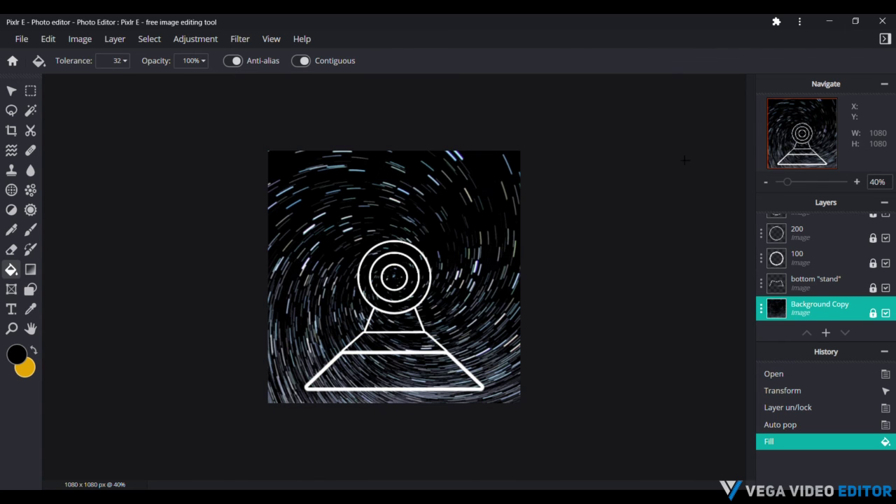
Unlock the bottom "stand" layer
left_click(809, 286)
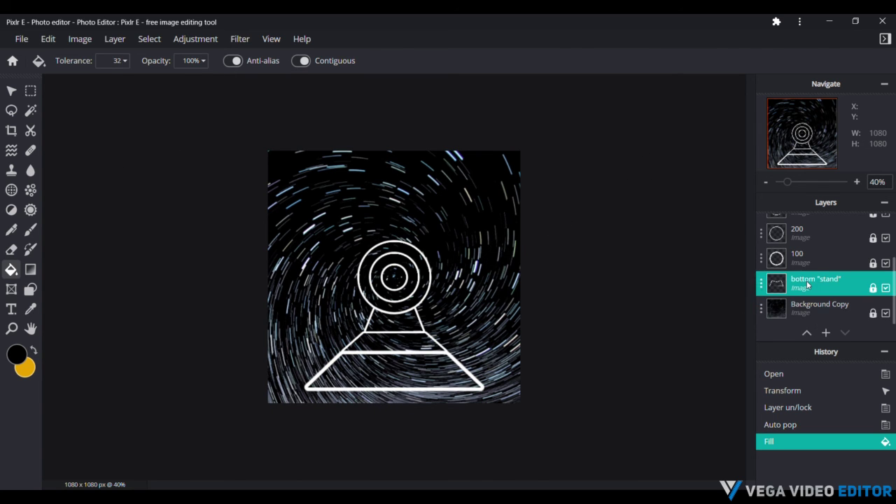
left_click(809, 286)
left_click(668, 334)
Try filling the bottom "stand" layer with black outside the stand and at the lowest base line, undoing each fill
left_click(496, 354)
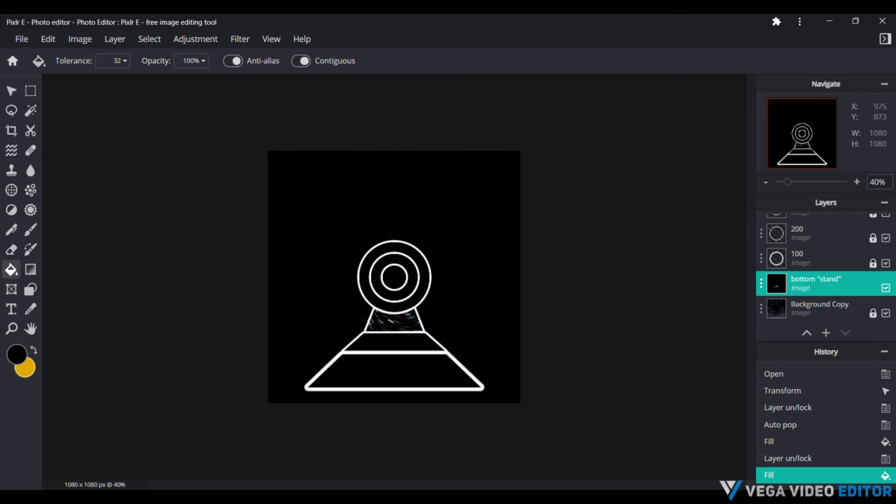
key("ctrl+z")
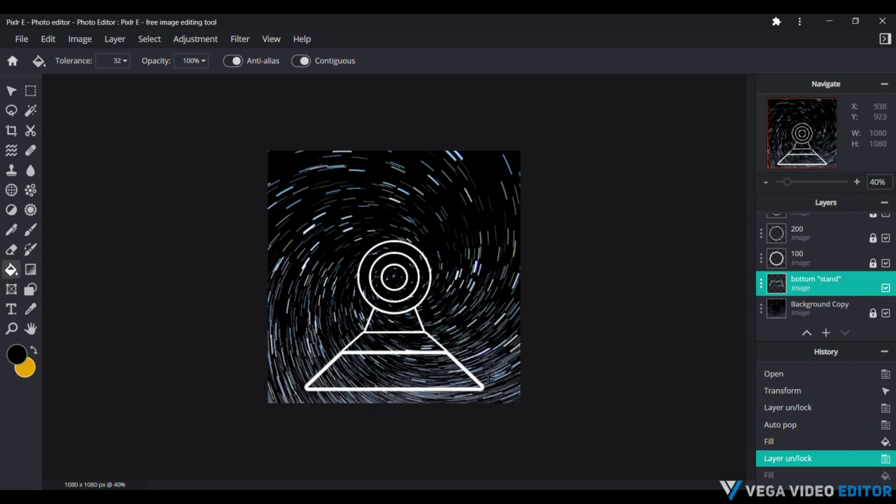
left_click(434, 389)
key("ctrl+z")
Merge the Shape 7 Copy layer down into Shape 7 so both trapezoid bases share one layer
scroll(833, 228, "up", 3)
left_click(812, 228)
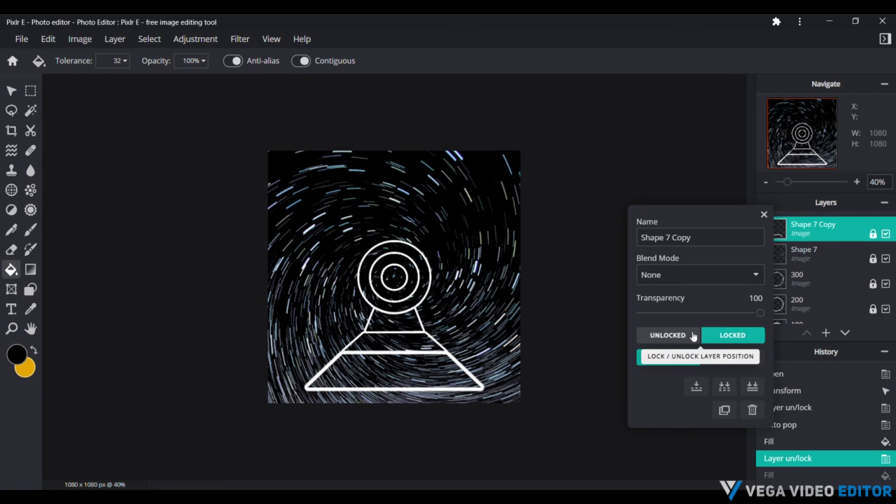
left_click(697, 386)
Merge the three ring layers 300, 200 and 100 into a single layer
left_click(805, 253)
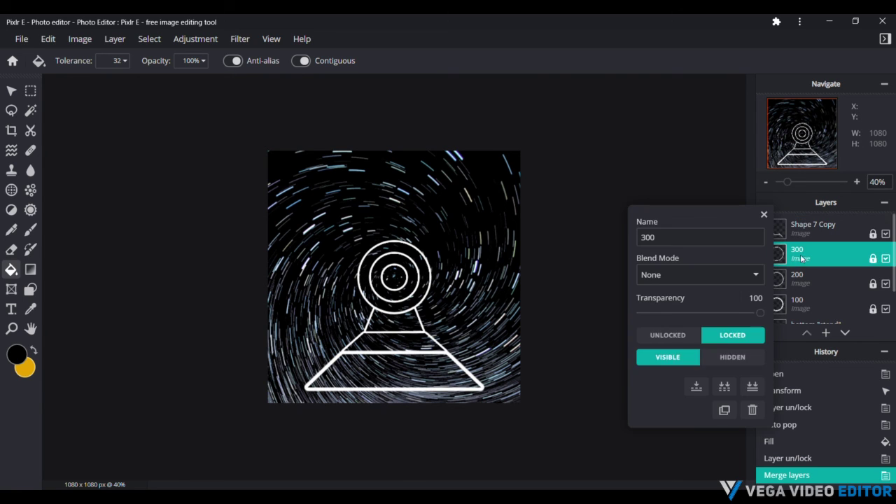
left_click(697, 386)
left_click(805, 253)
left_click(697, 385)
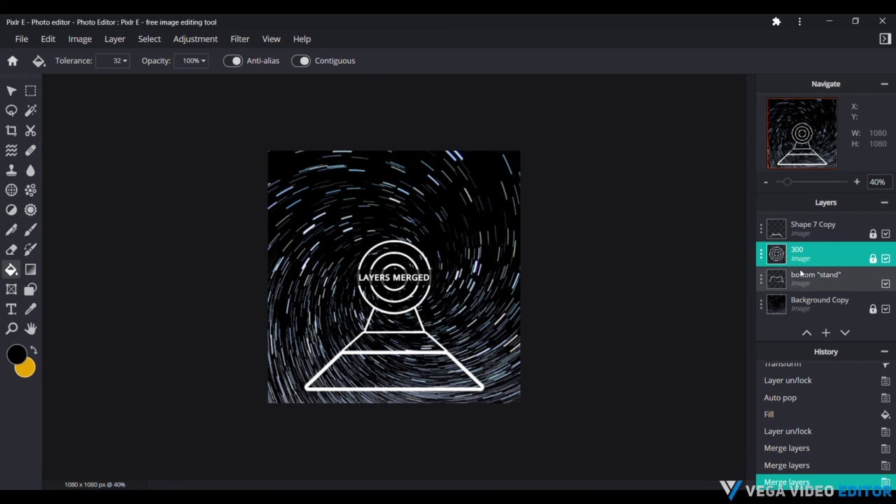
Move the bottom "stand" layer to the top of the stack and merge it down into Shape 7 Copy
left_click(812, 279)
left_click_drag(812, 278, 812, 228)
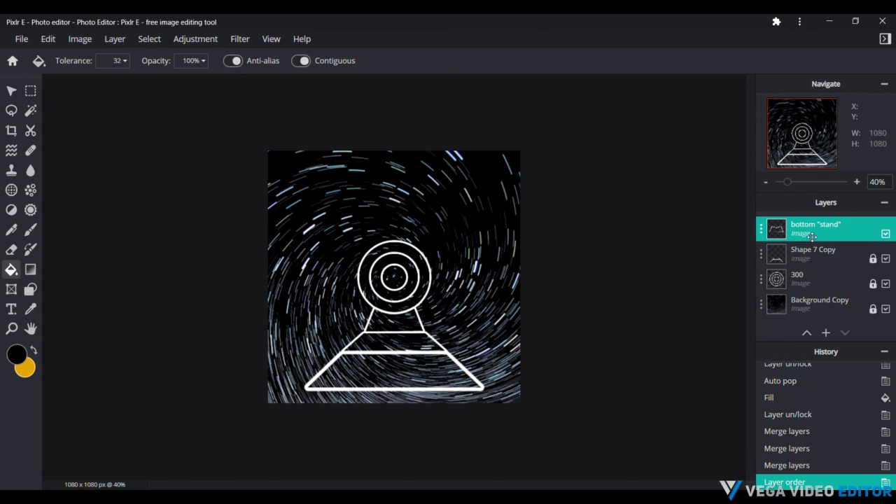
left_click(812, 228)
left_click(697, 386)
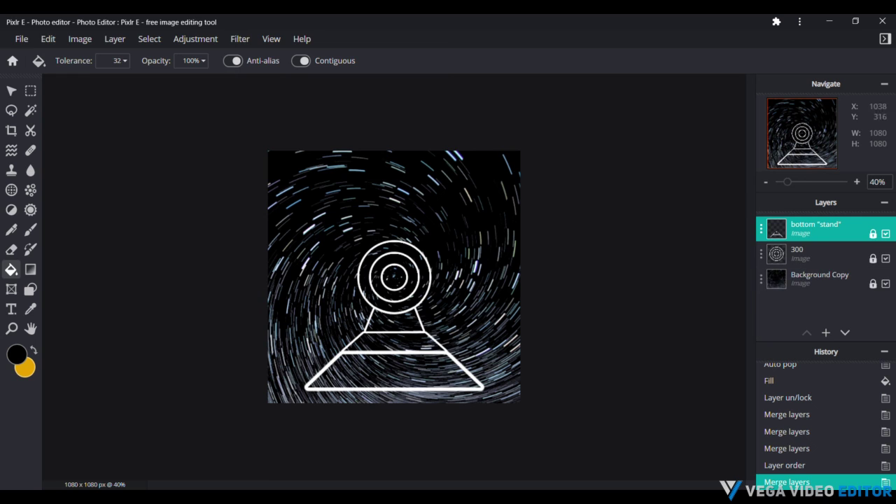
Switch to the Arrange tool and unlock the merged ring layer 300 and the bottom "stand" layer
left_click(11, 90)
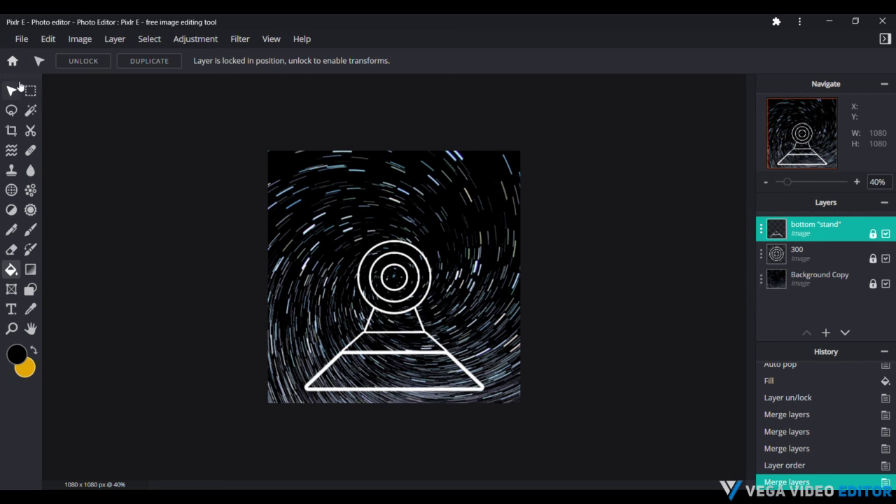
left_click(830, 246)
left_click(829, 246)
left_click(689, 335)
left_click(812, 228)
left_click(812, 228)
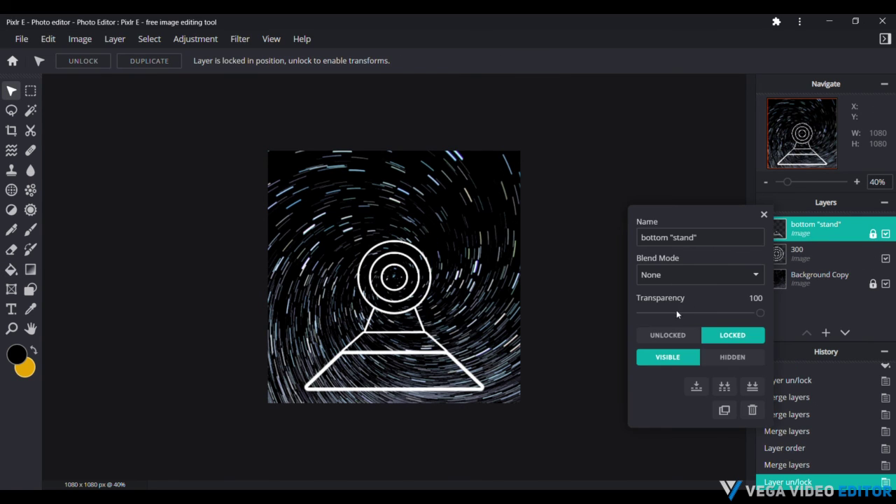
left_click(669, 335)
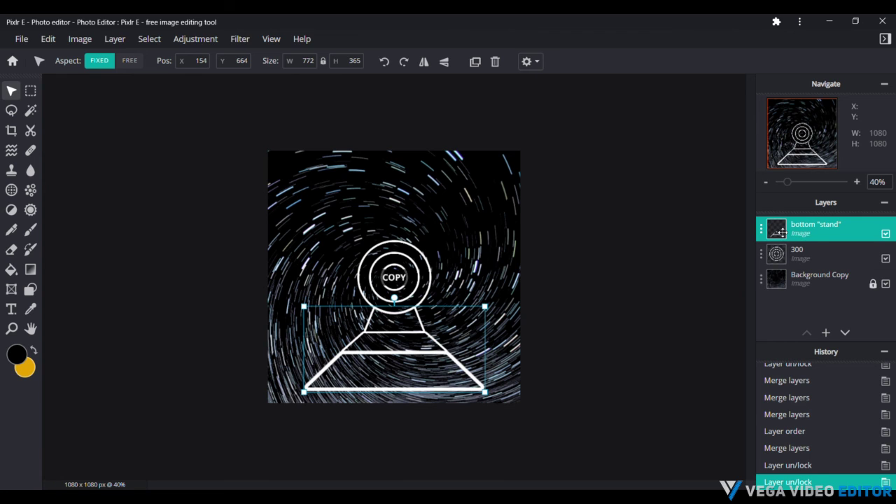
Try pasting eight copies of the bottom "stand" layer, and undo all the pastes
key("ctrl+v")
key("ctrl+v")
key("ctrl+v")
key("ctrl+v")
key("ctrl+v")
key("ctrl+v")
key("ctrl+v")
key("ctrl+v")
key("ctrl+z")
key("ctrl+z")
key("ctrl+z")
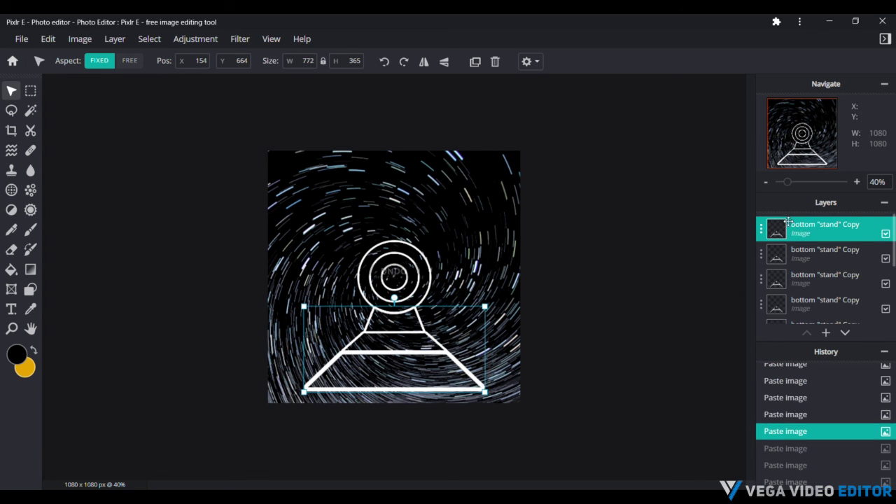
key("ctrl+z")
key("ctrl+z")
key("ctrl+z")
key("ctrl+z")
key("ctrl+z")
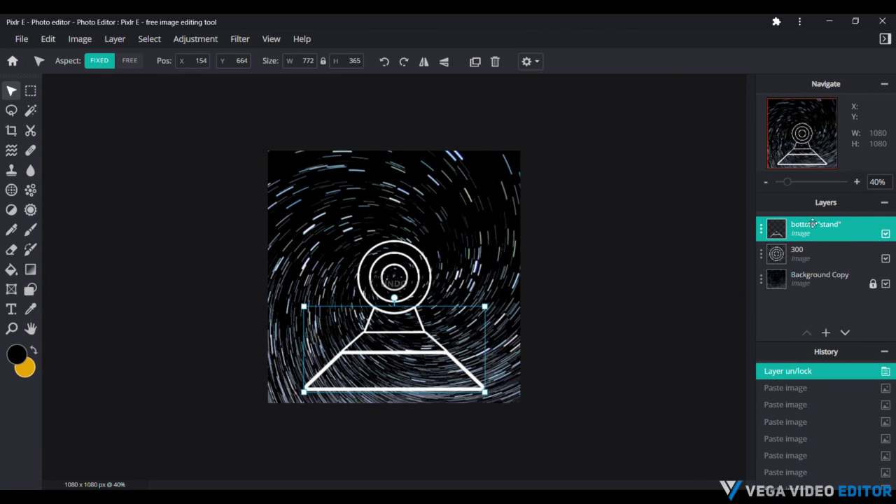
Select the ring layer 300, try pasting a copy, and undo the paste
left_click(842, 258)
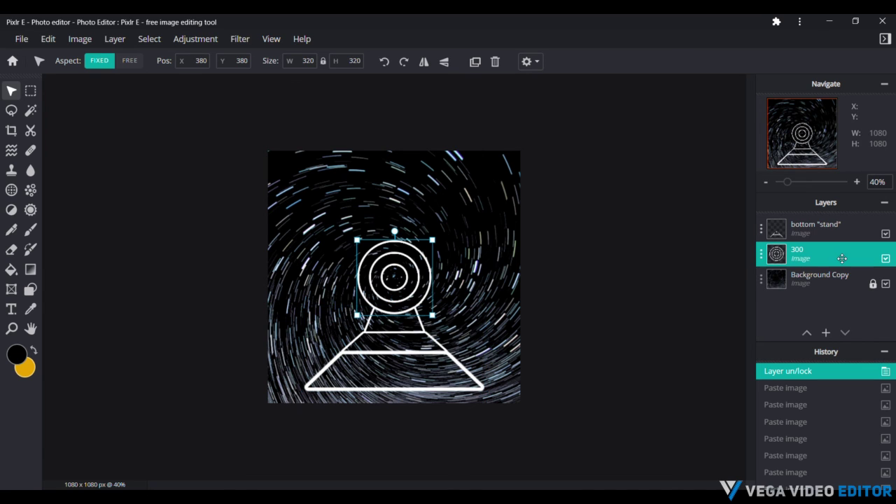
key("ctrl+v")
key("ctrl+z")
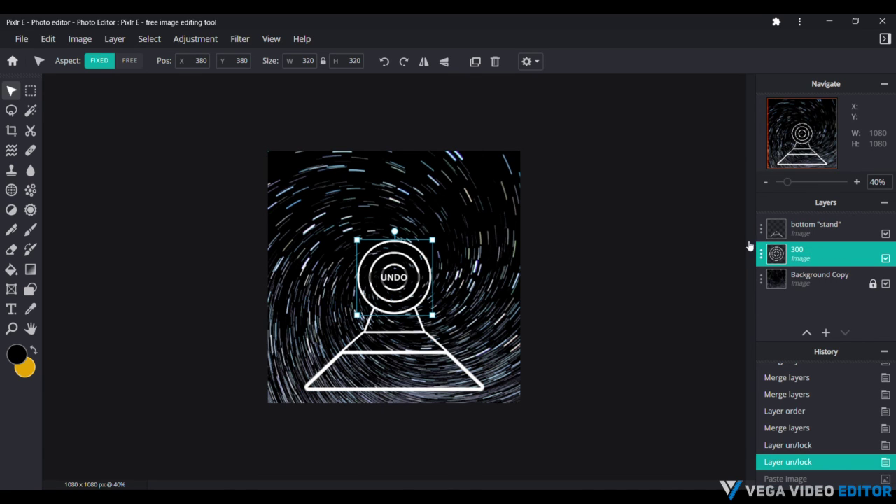
Examine the merged rings and stand up close and in full against the star-trail background, selecting layers 300 and bottom "stand" in turn
scroll(466, 164, "up", 5)
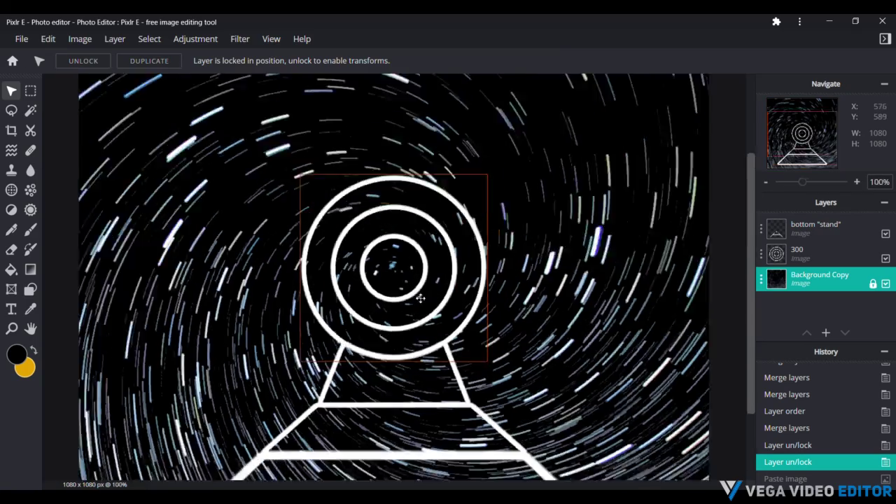
scroll(346, 232, "up", 6)
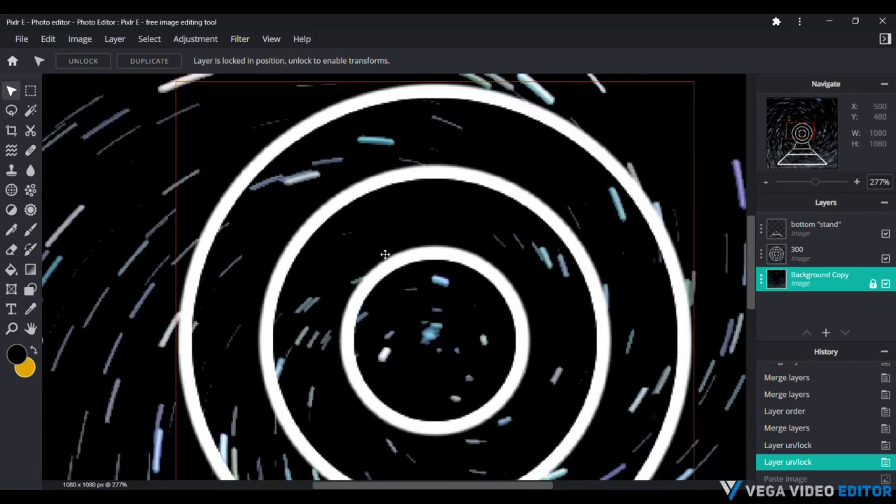
scroll(546, 331, "down", 3)
scroll(545, 331, "down", 4)
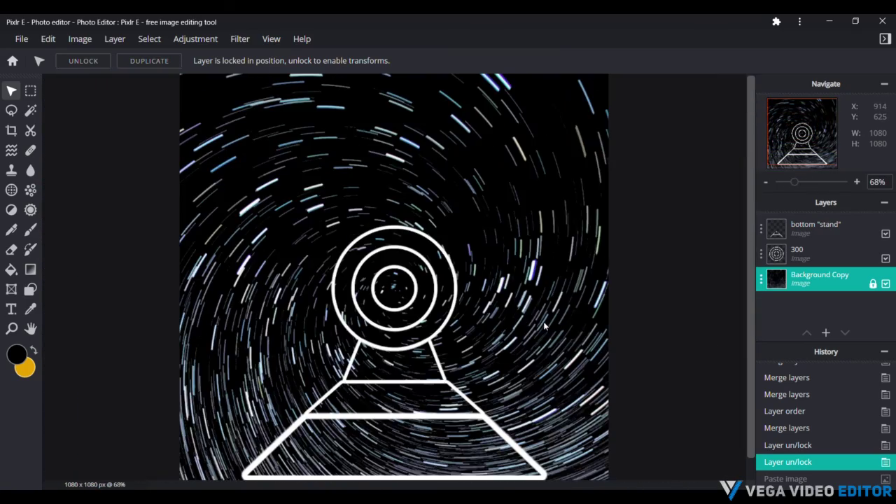
scroll(544, 324, "down", 4)
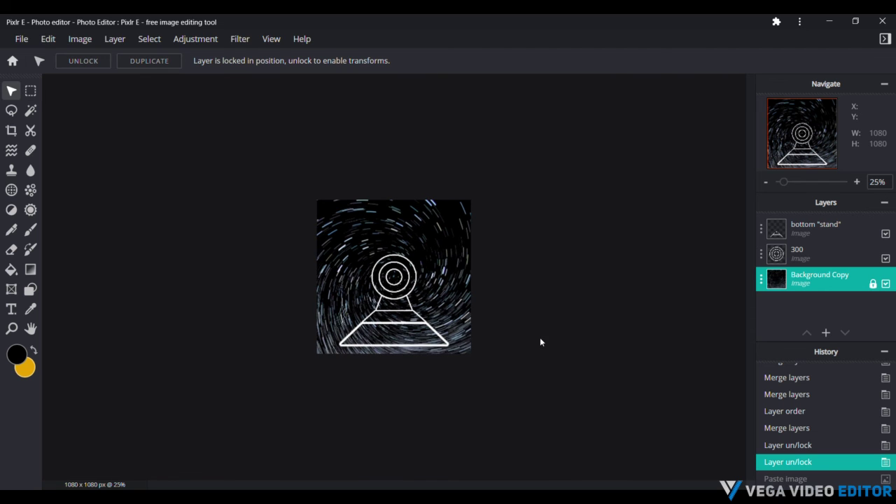
scroll(540, 337, "up", 3)
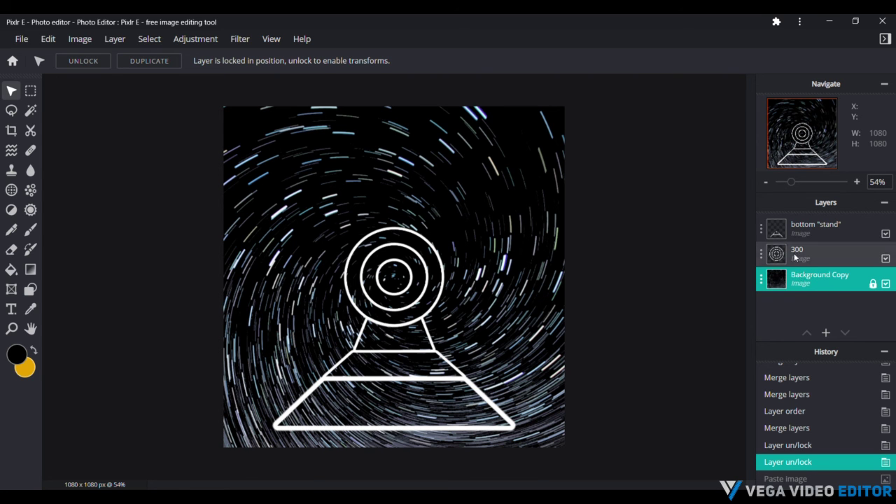
left_click(799, 257)
left_click(801, 273)
left_click(802, 258)
scroll(465, 292, "up", 5)
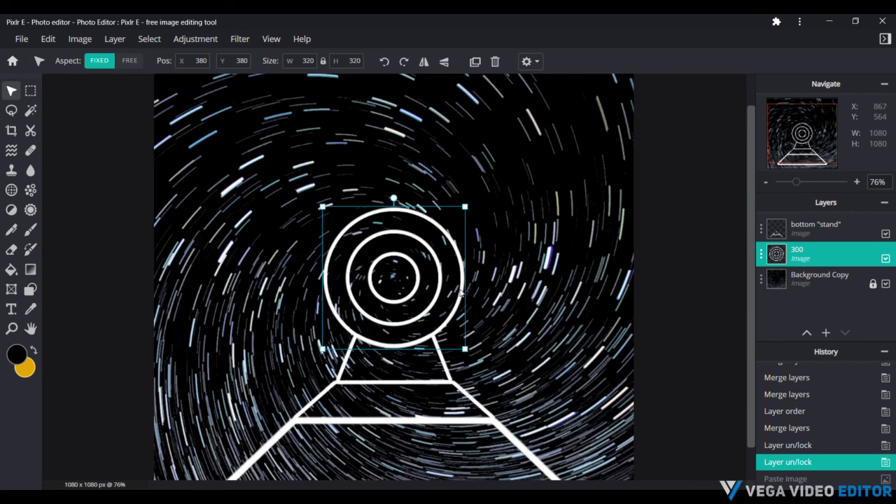
left_click(806, 236)
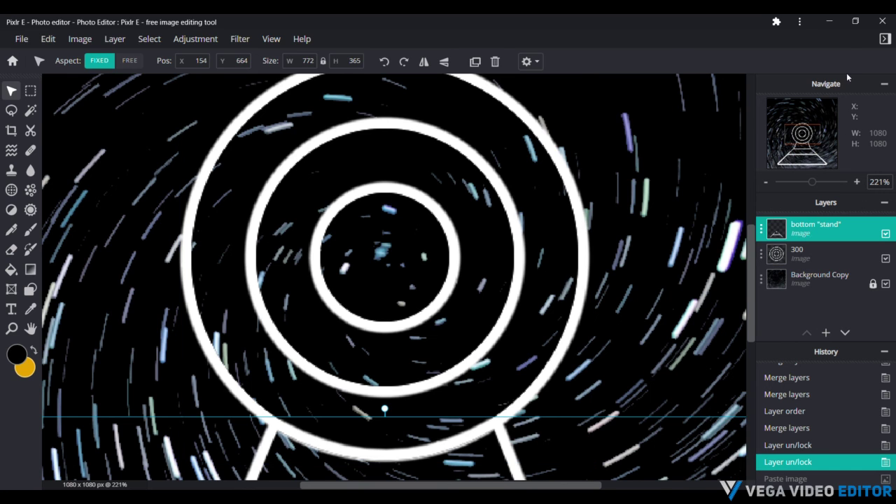